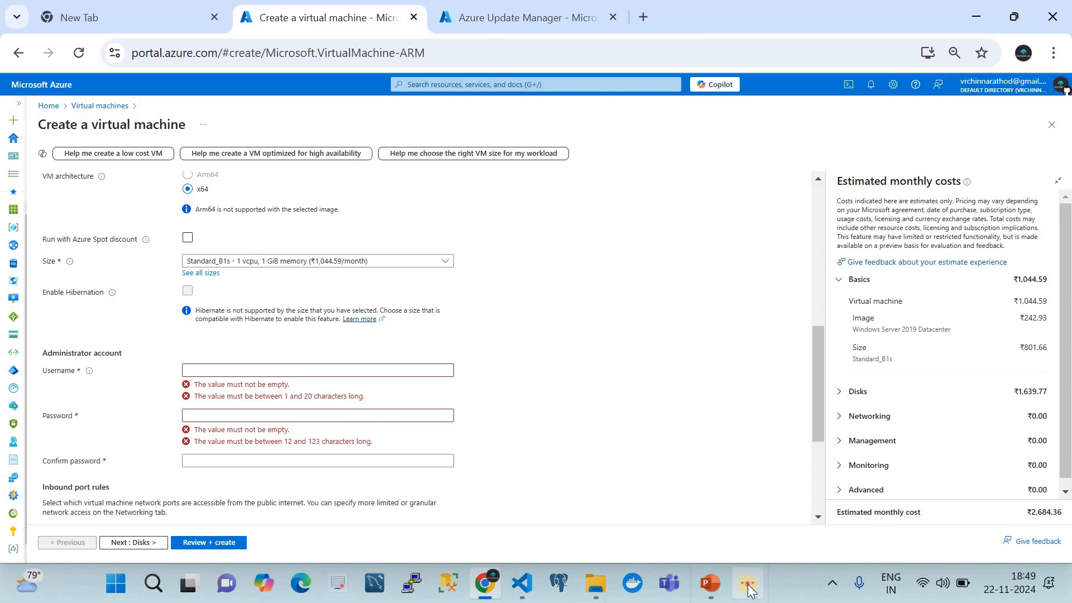
Step: Copy the username from the Notepad++ notes and enter testvmuser as the virtual machine's administrator username in Chrome
click(748, 584)
click(799, 530)
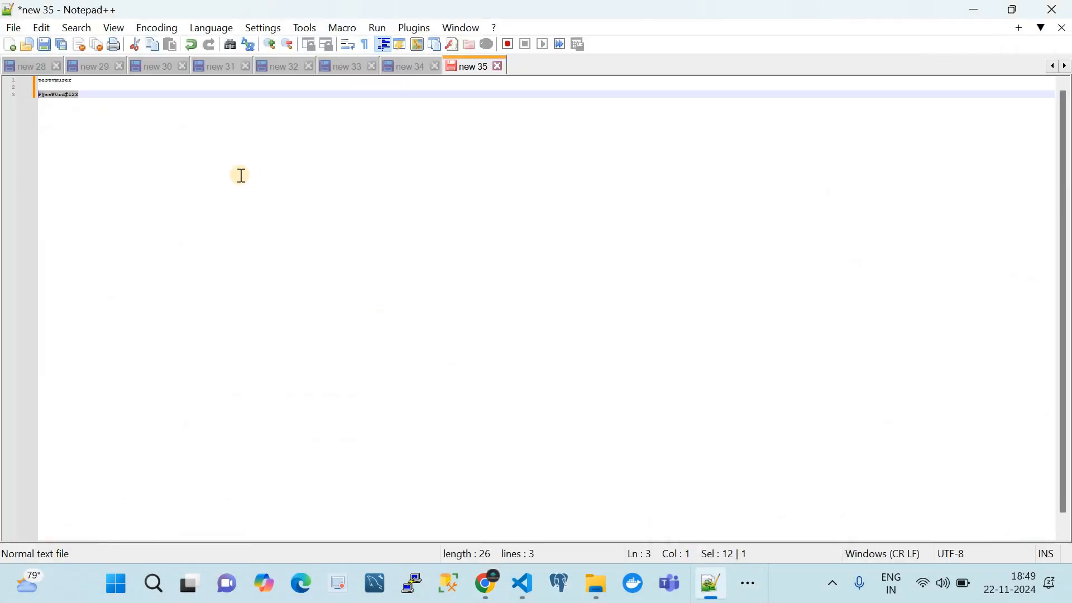
drag(73, 80, 23, 90)
key(ctrl+c)
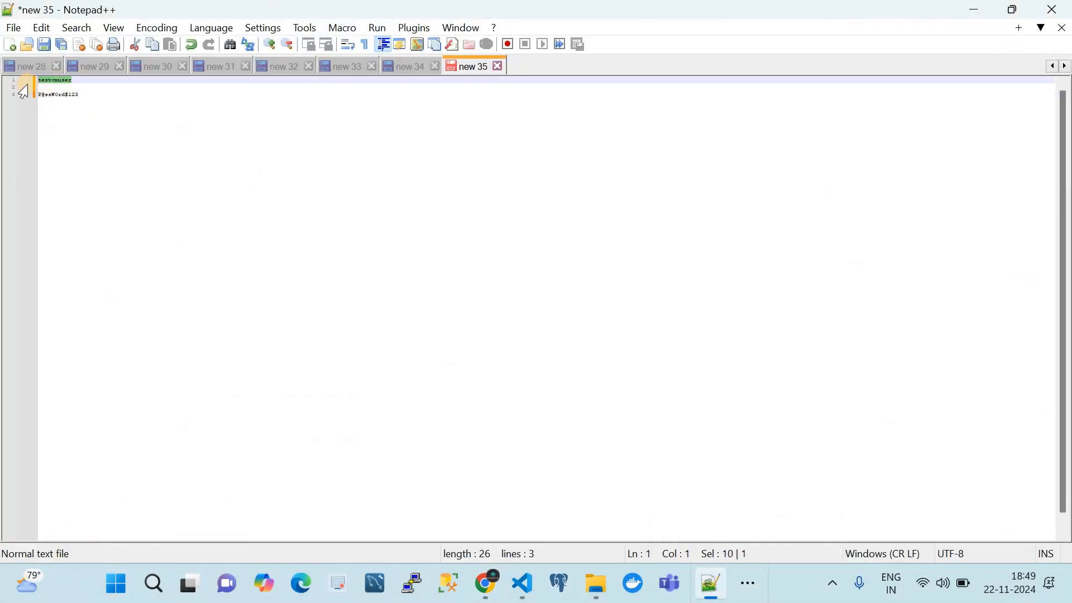
click(486, 583)
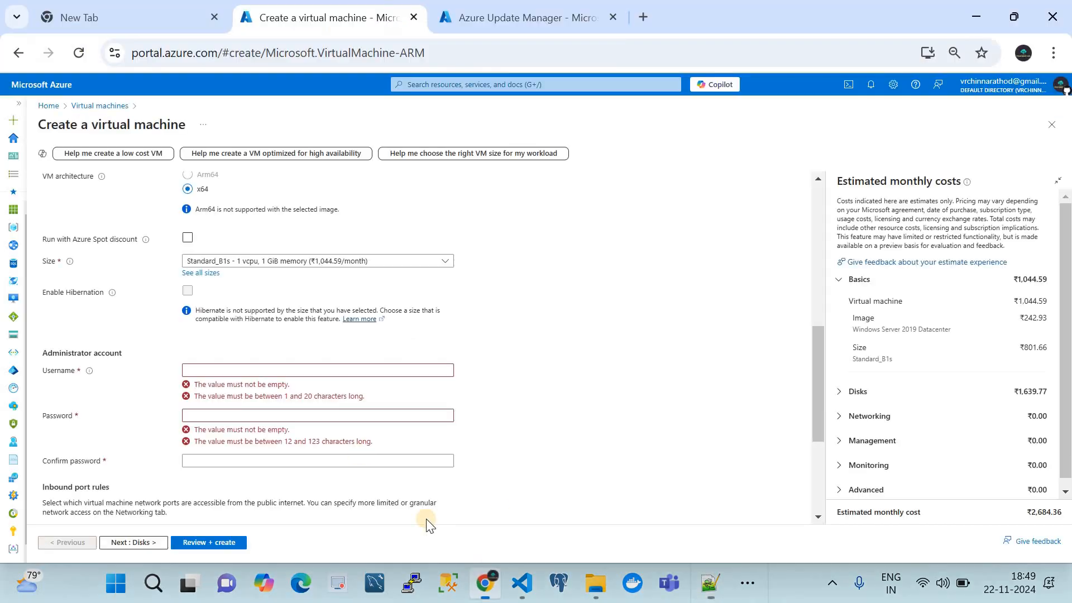
click(228, 371)
key(ctrl+v)
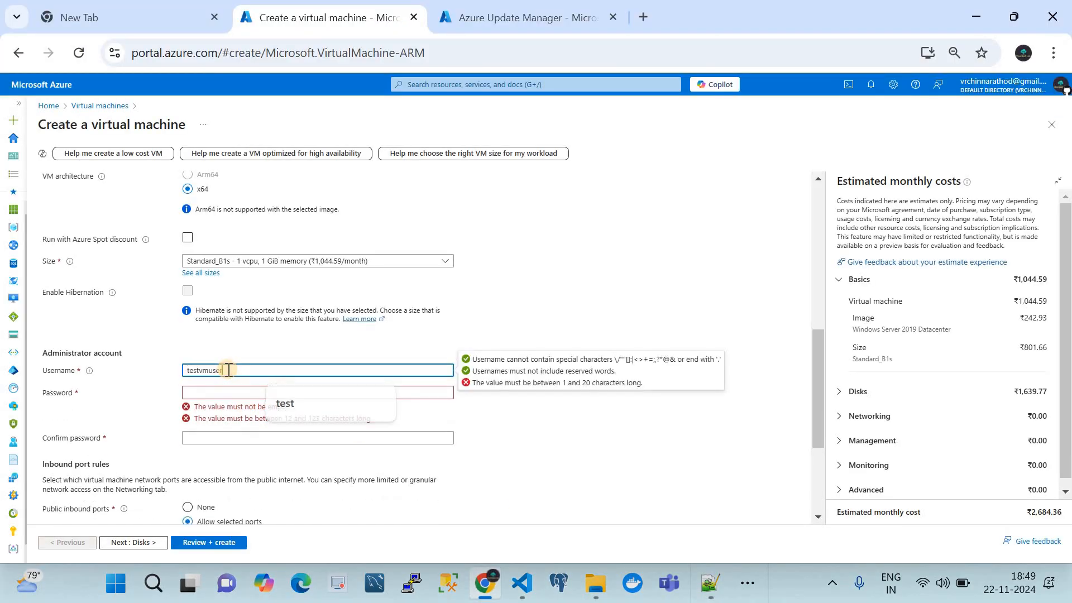
Step: Copy the administrator password from the Notepad++ notes and paste it into the virtual machine's Password and Confirm password fields
click(711, 584)
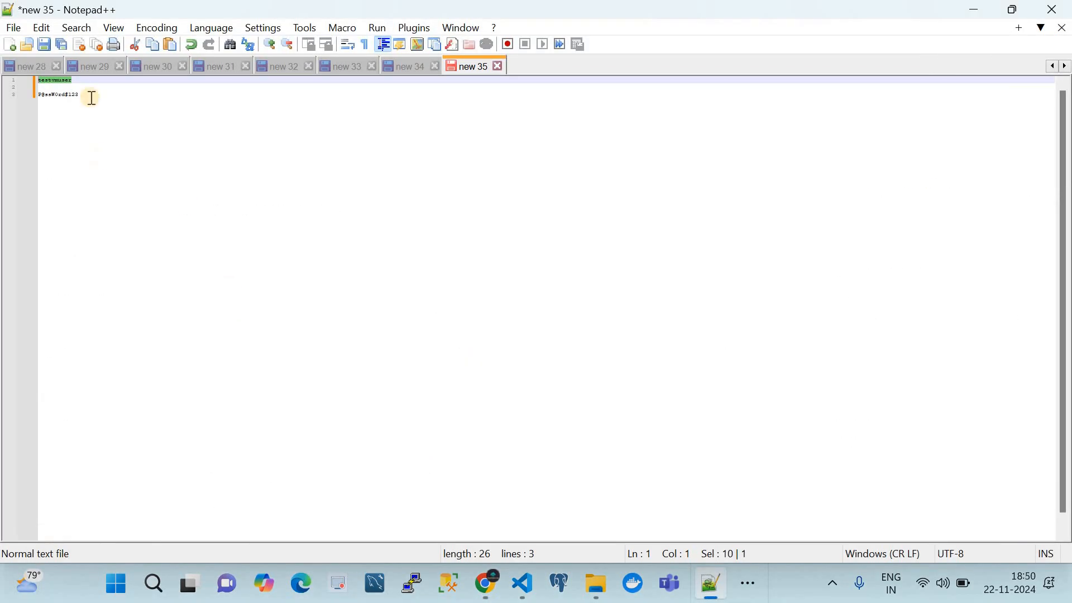
drag(80, 95, 29, 98)
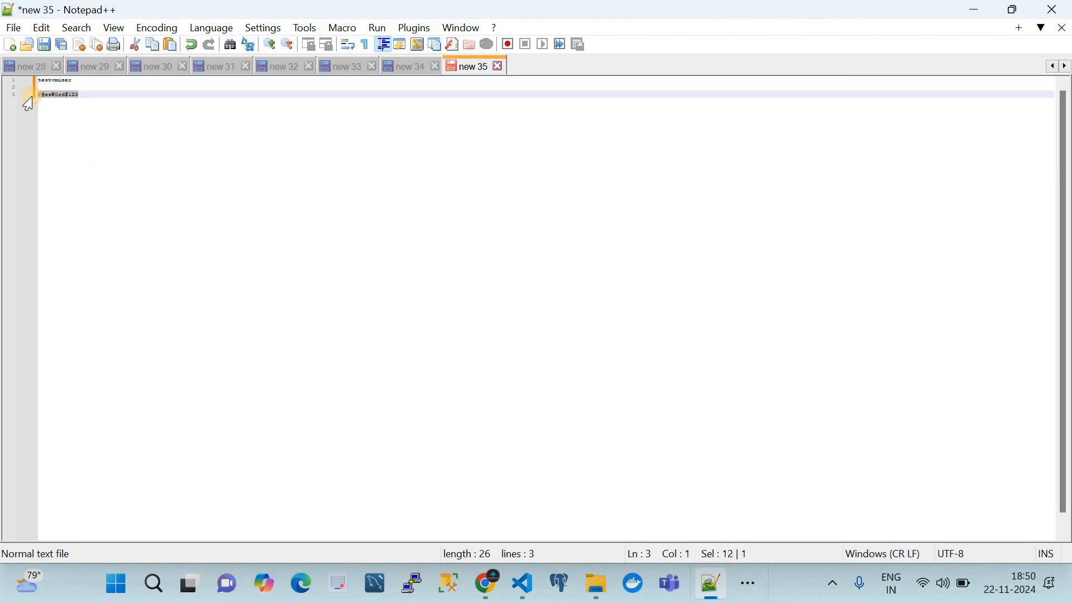
click(486, 583)
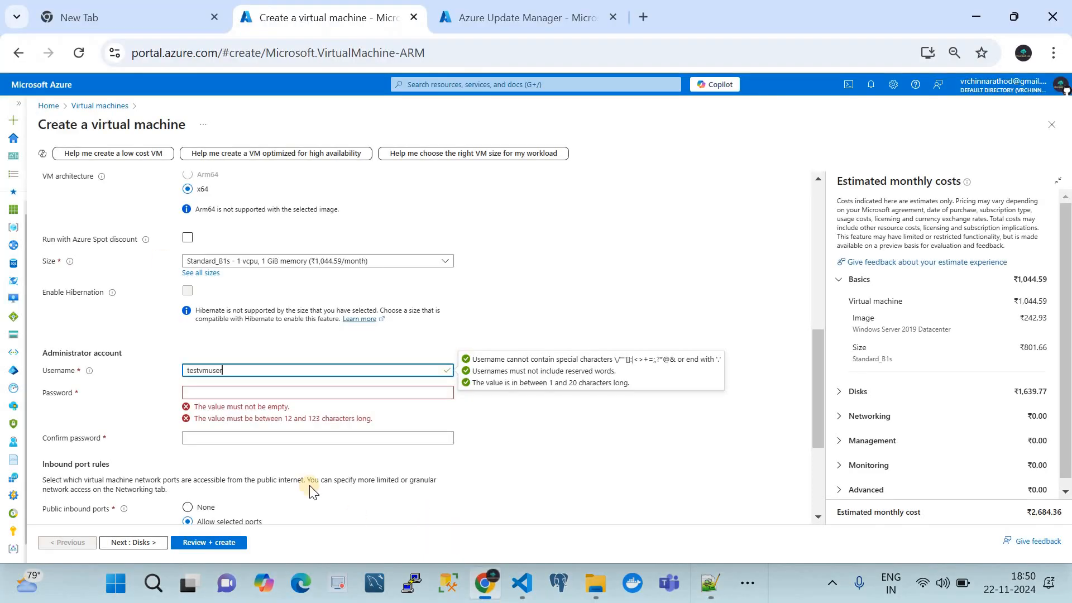
click(212, 391)
key(ctrl+v)
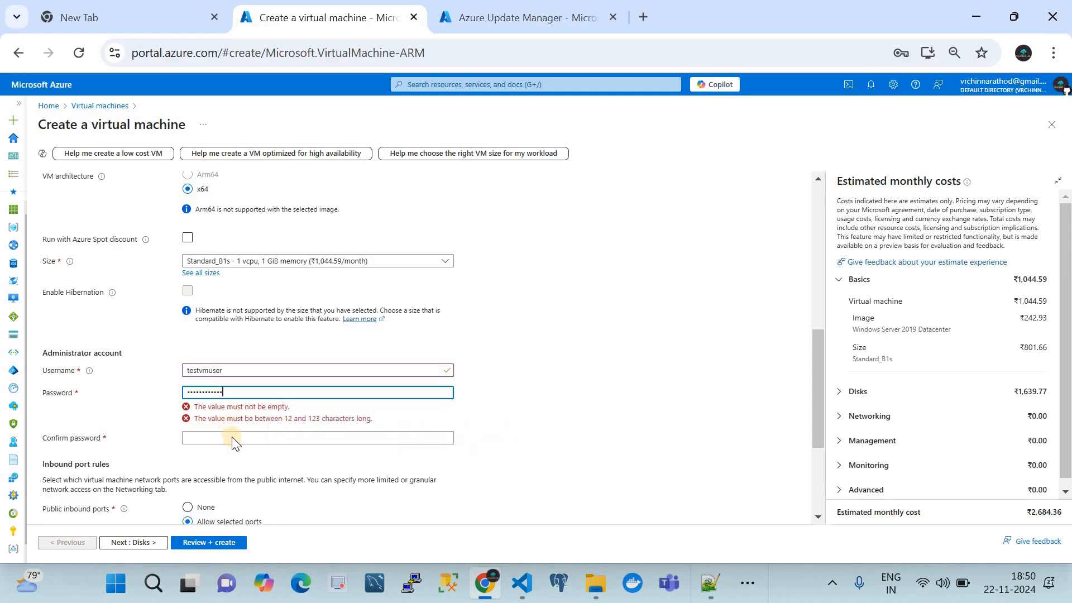
click(209, 414)
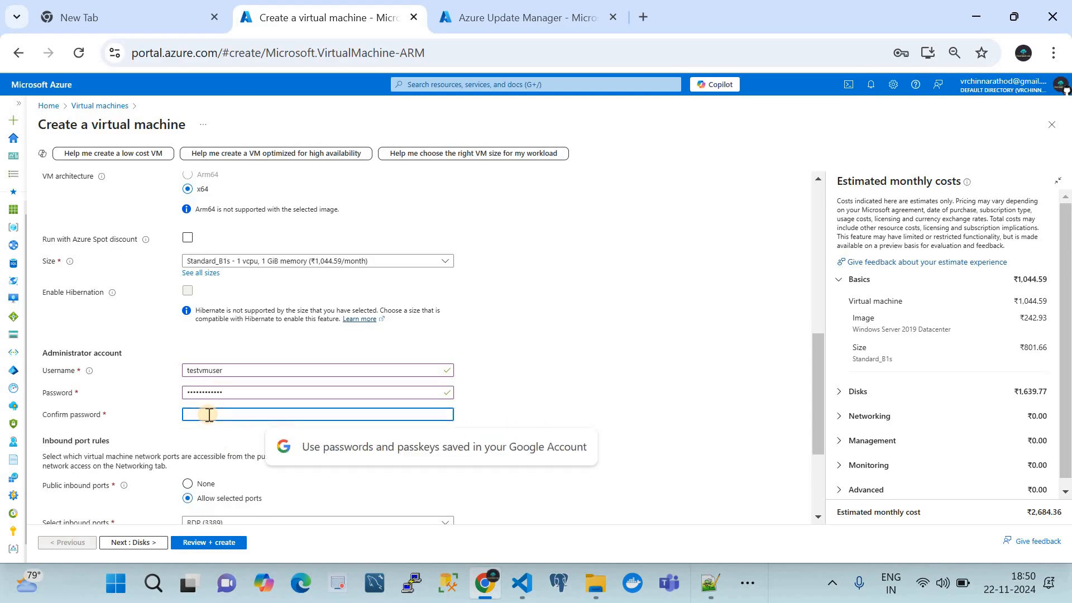
key(ctrl+v)
Step: Keep the default inbound port, disk and networking settings and advance to the virtual machine's Management settings
scroll(305, 457, down, 3)
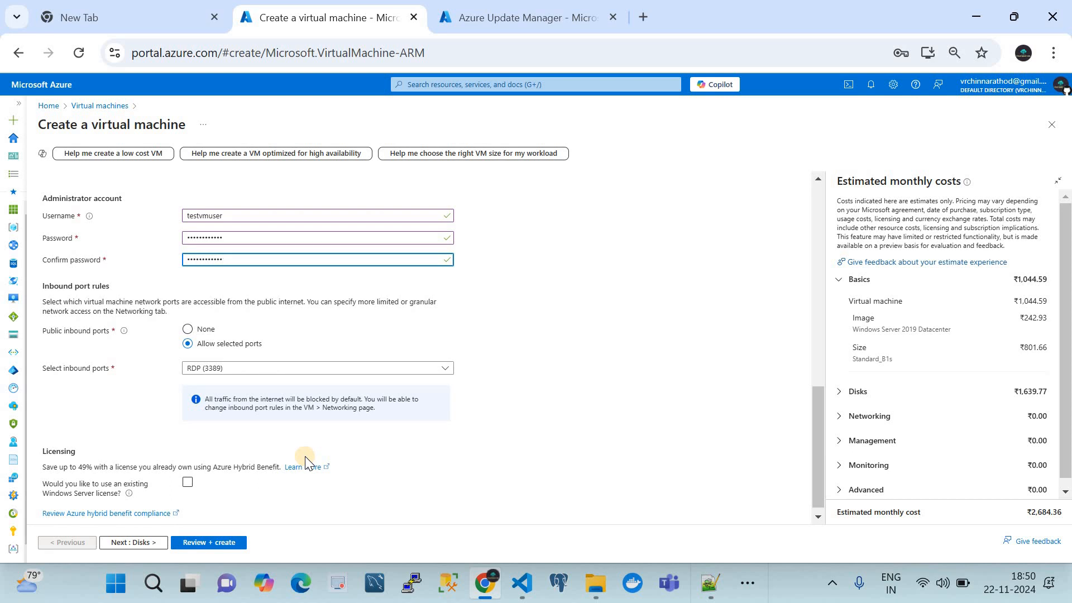
scroll(305, 457, down, 1)
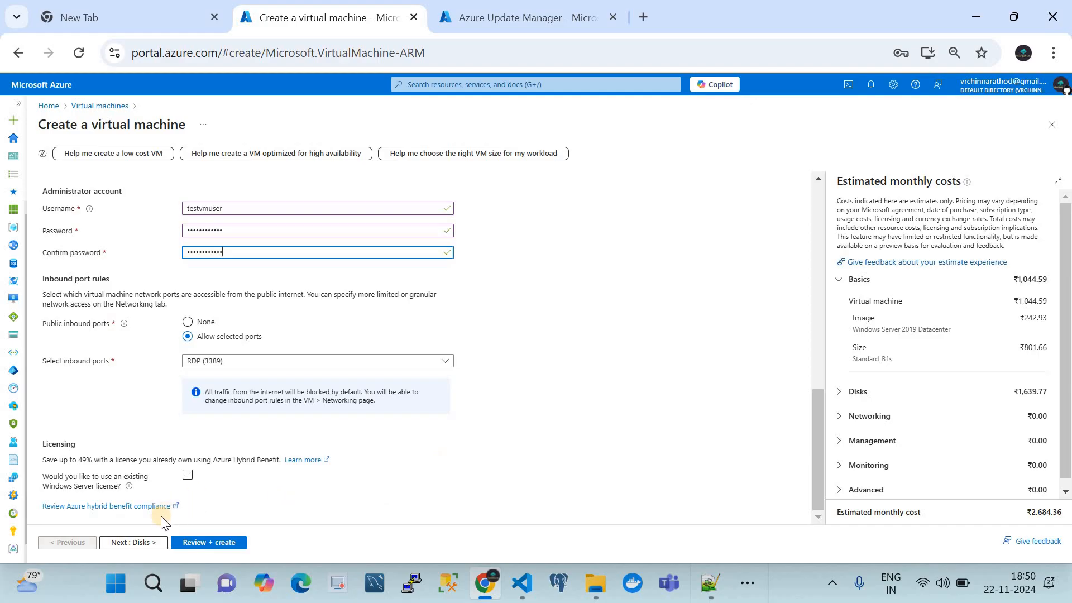
click(139, 542)
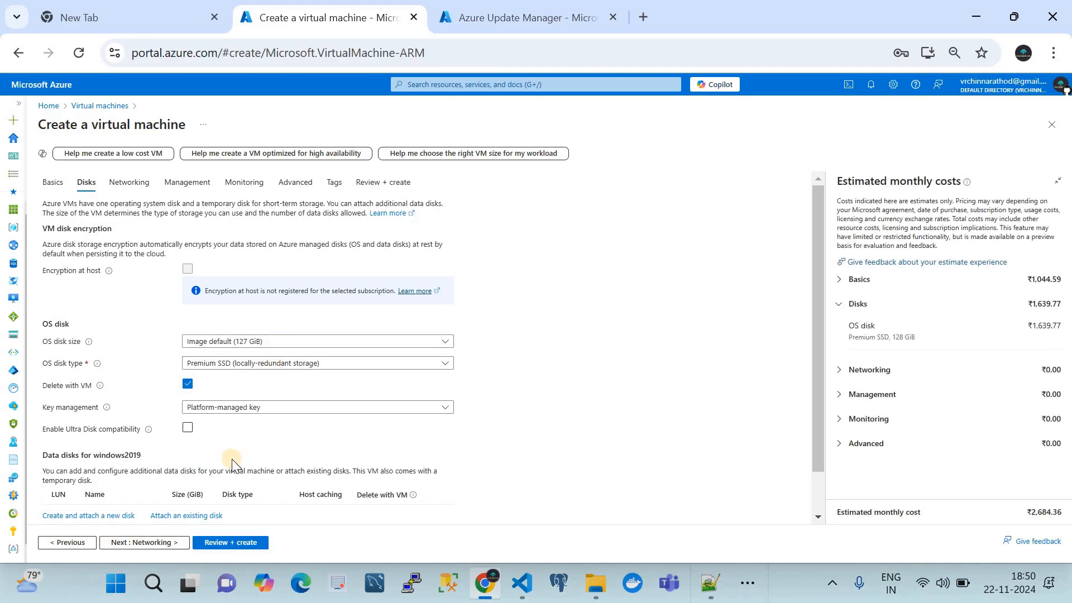
scroll(233, 454, down, 1)
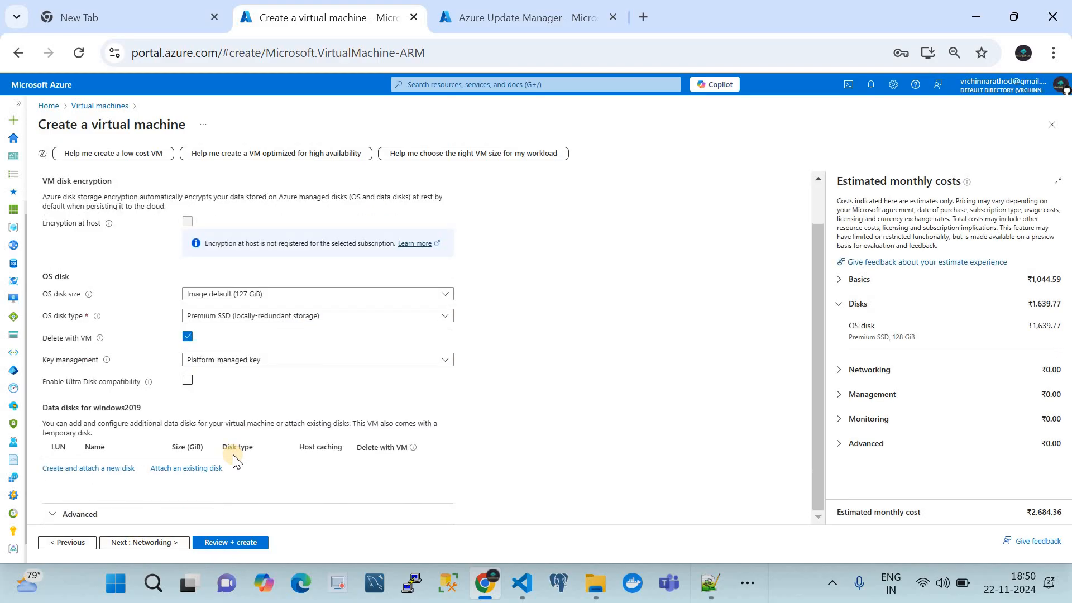
click(148, 545)
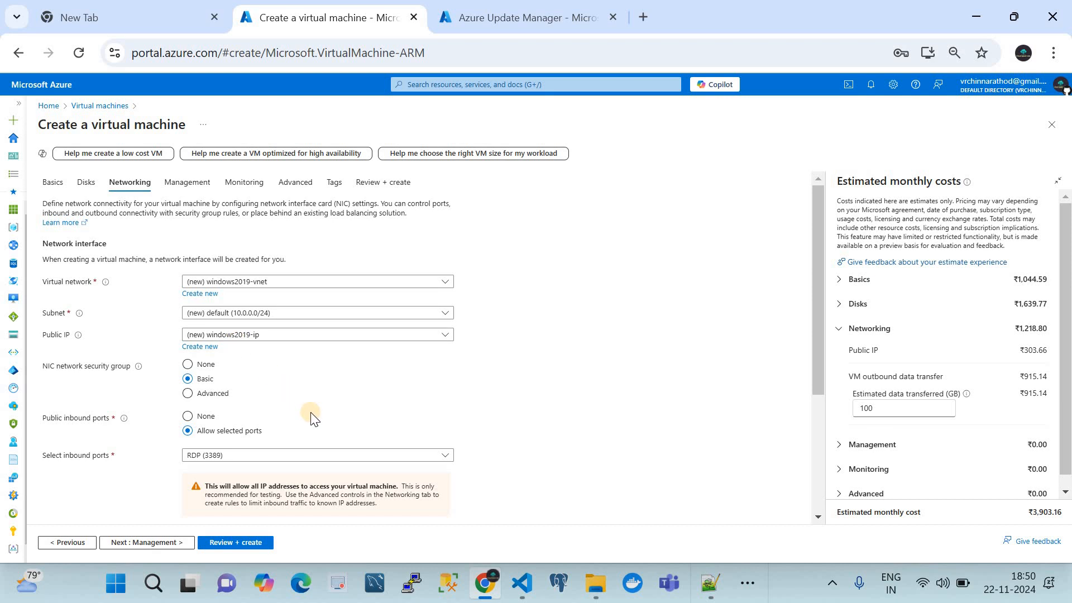
scroll(311, 416, down, 4)
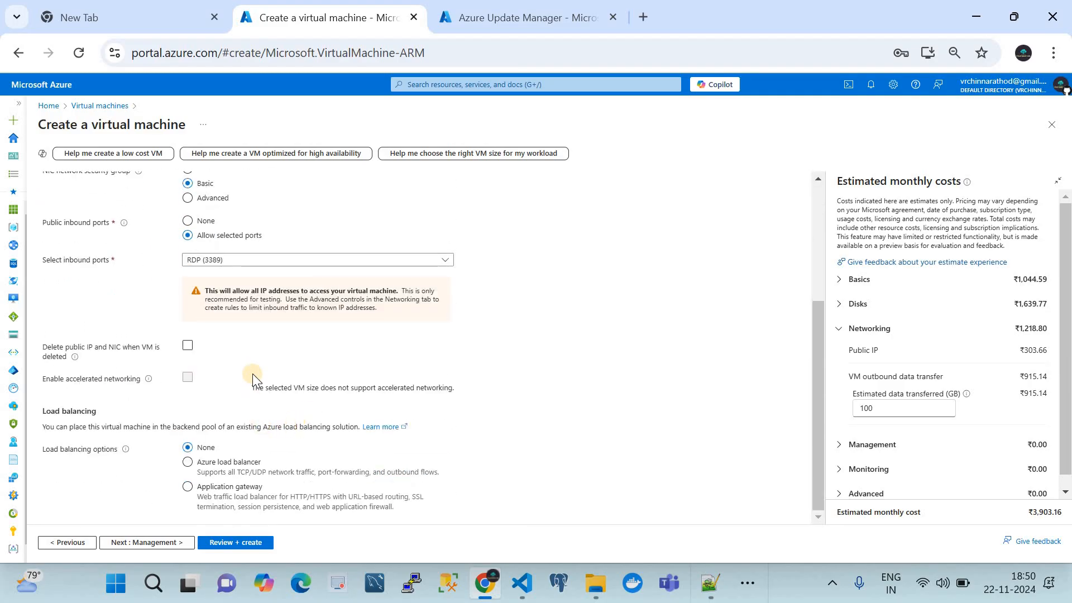
scroll(252, 374, up, 4)
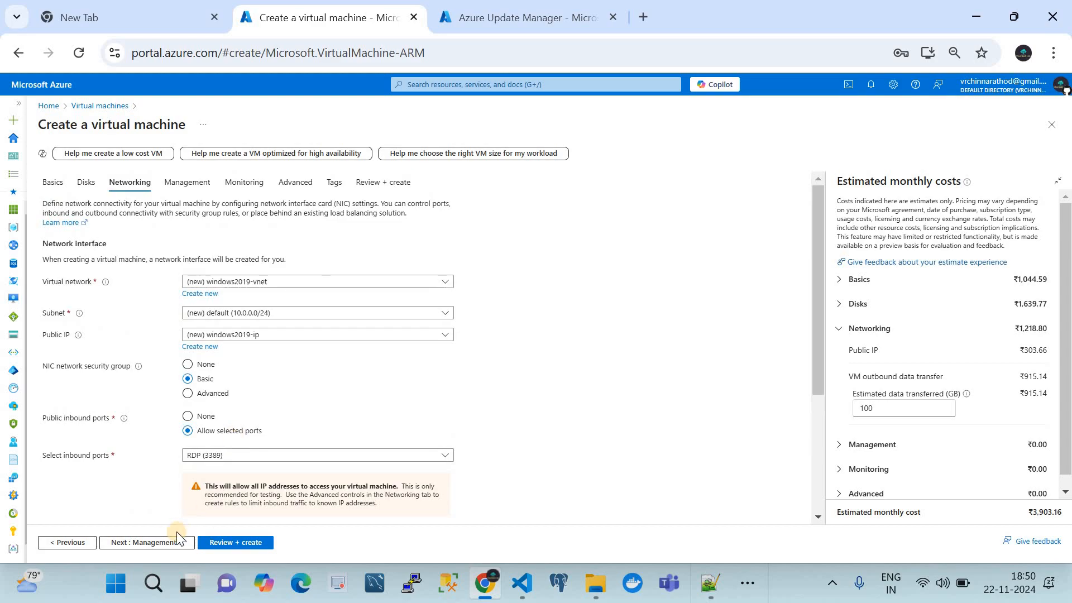
click(162, 543)
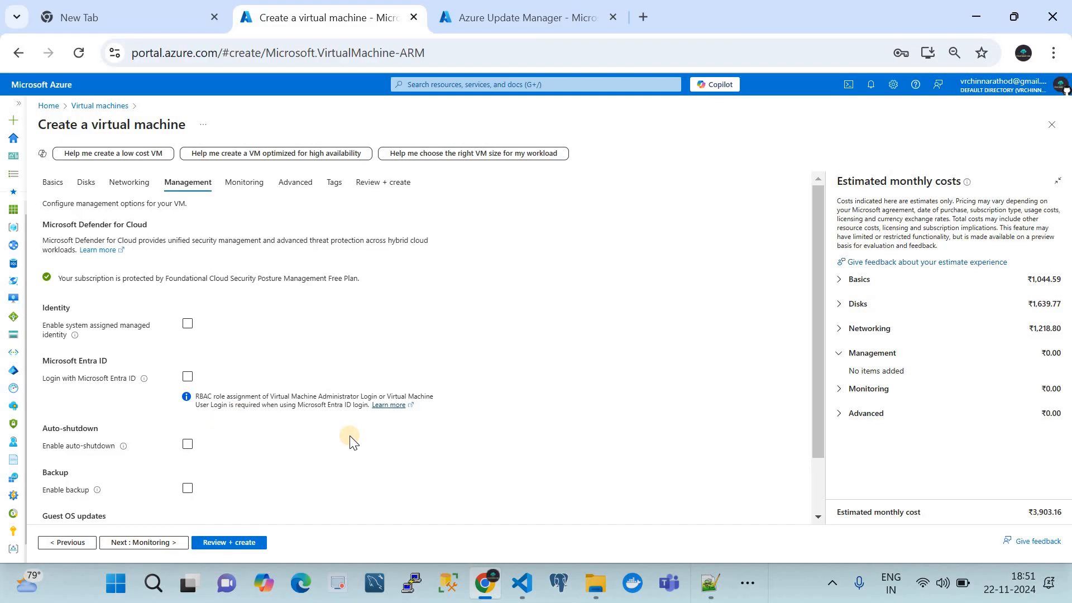
Step: Set the guest OS patch orchestration option to Manual updates
scroll(351, 442, down, 1)
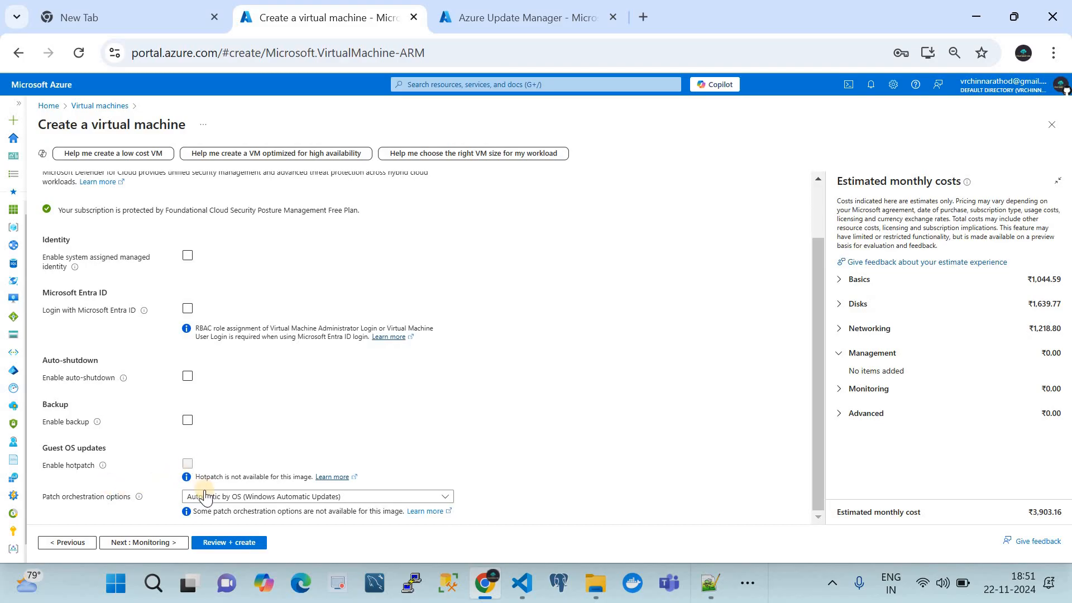
click(251, 497)
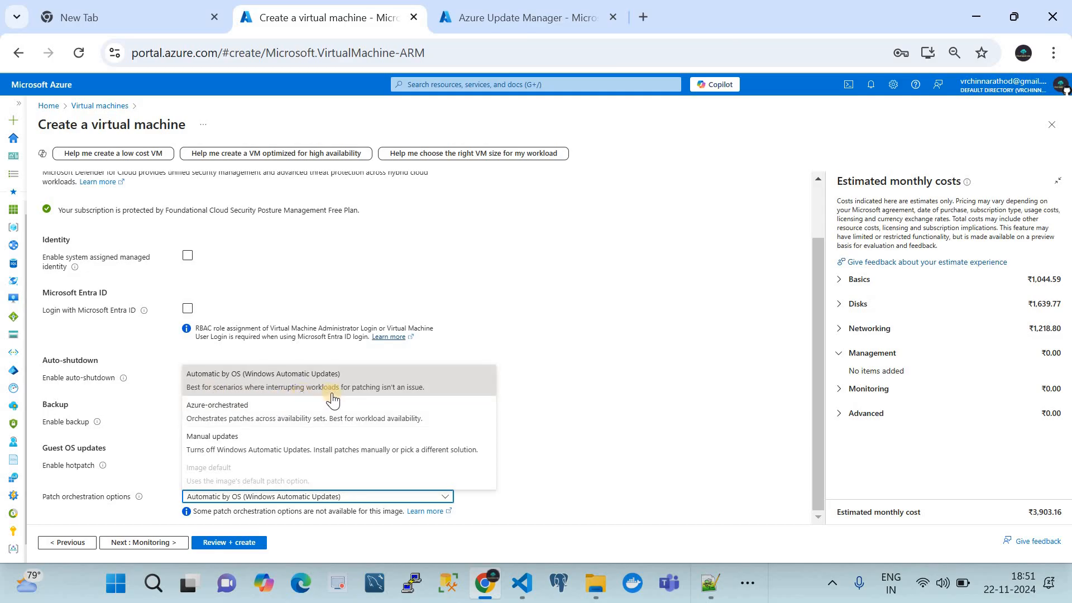
click(268, 452)
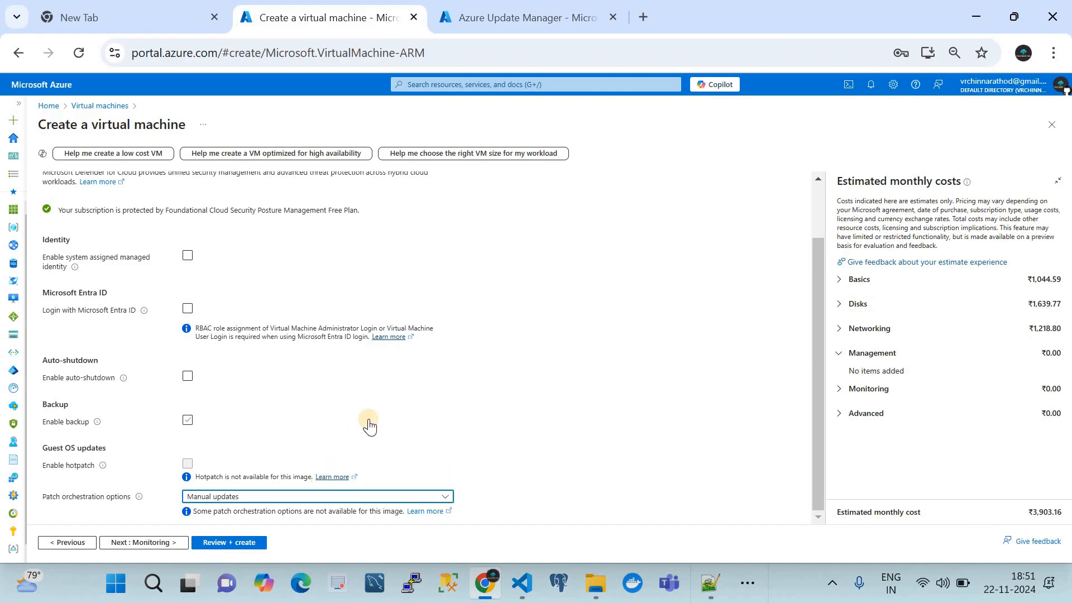
scroll(370, 427, up, 2)
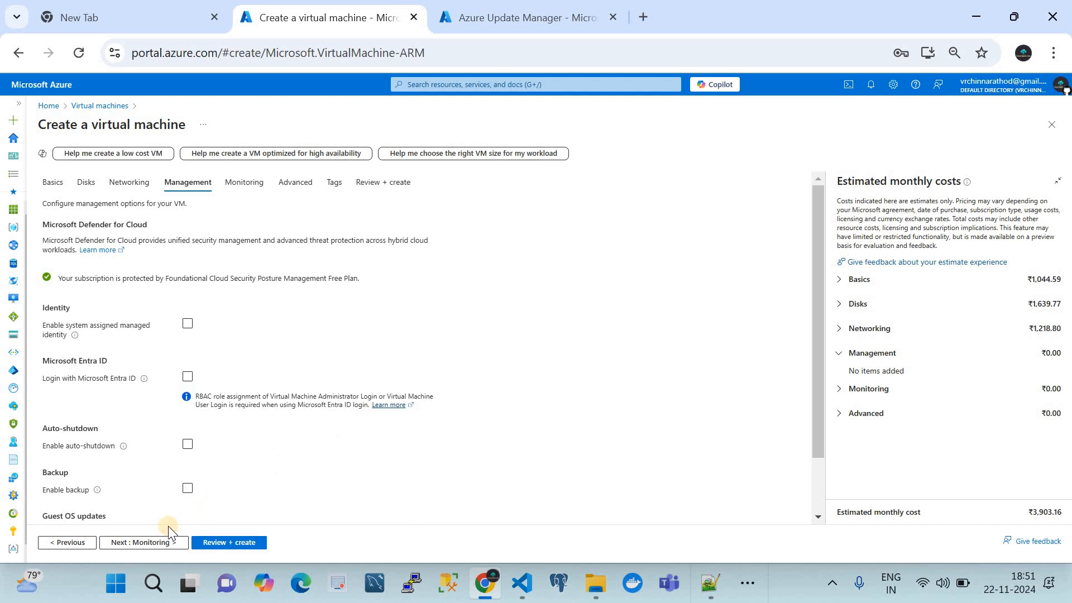
Step: Keep the default Monitoring and Advanced settings and advance to the virtual machine's Tags
click(166, 545)
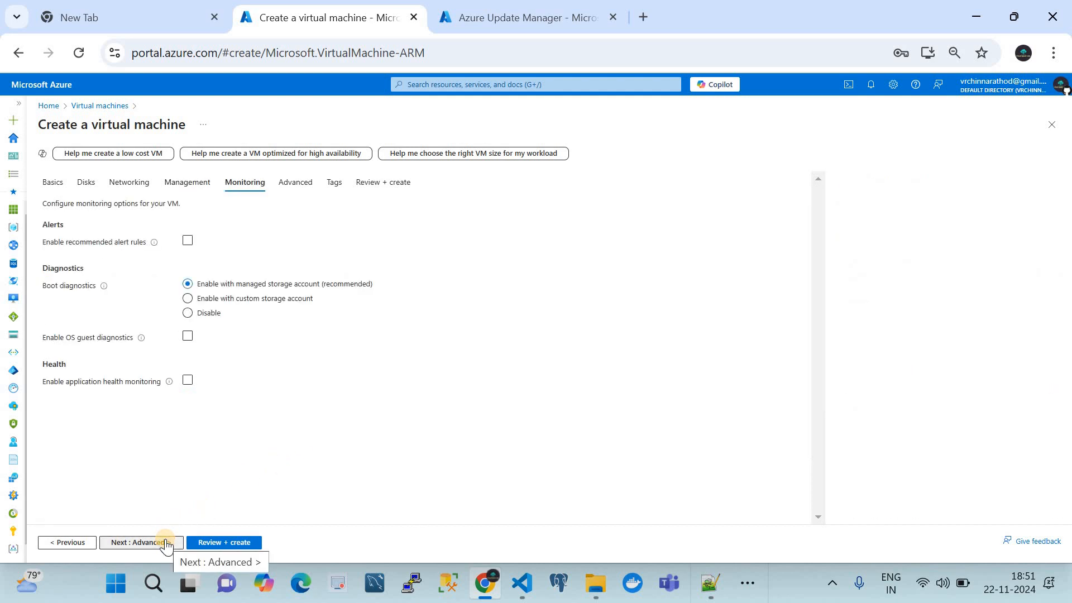
click(166, 545)
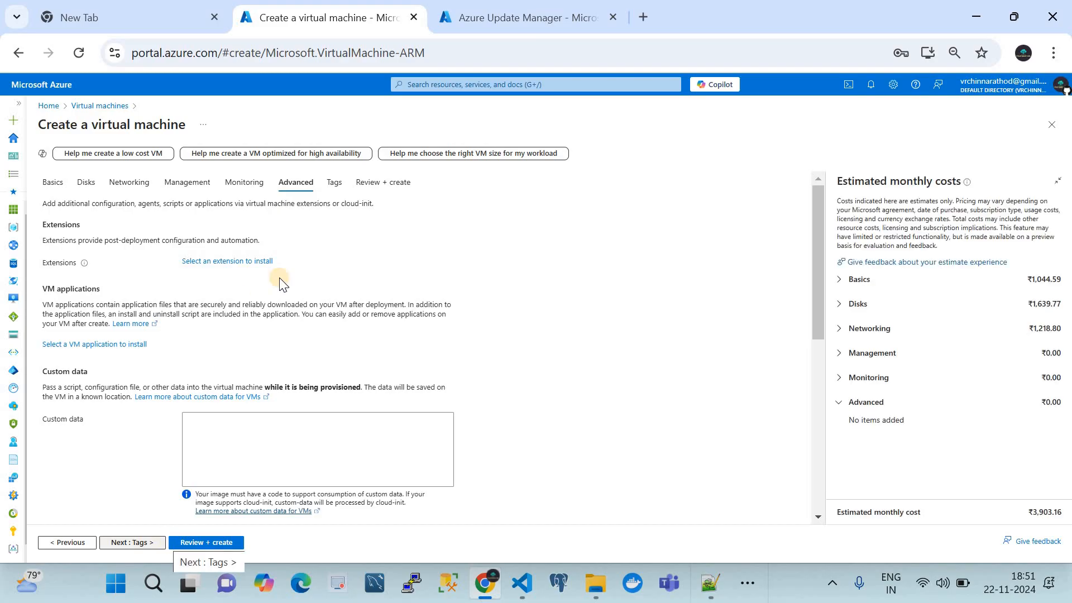
click(145, 544)
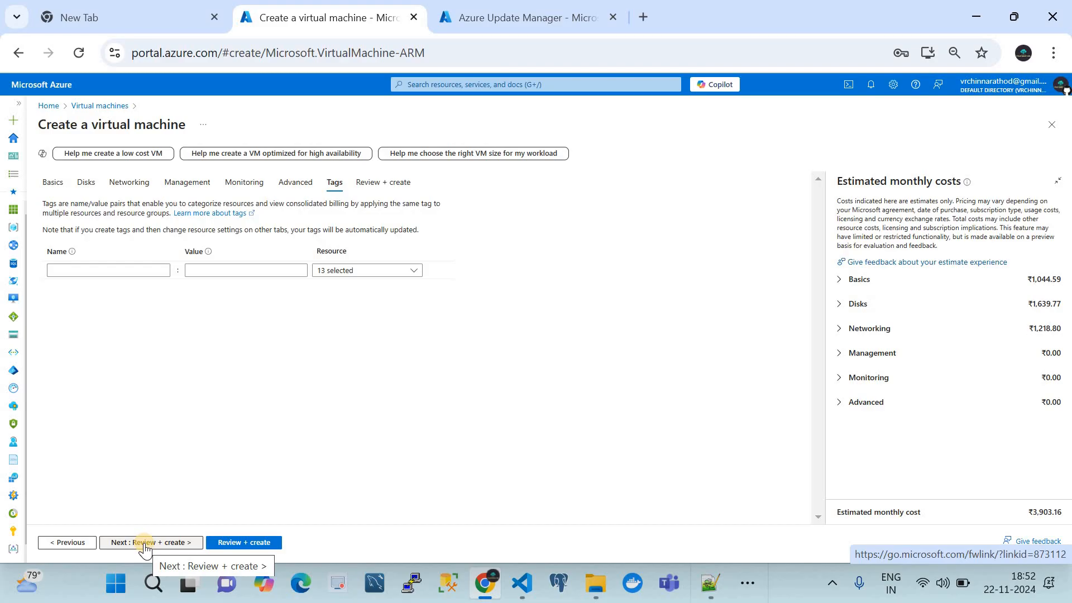
Step: Add a tag named env with the value dev to the virtual machine's resources
click(112, 271)
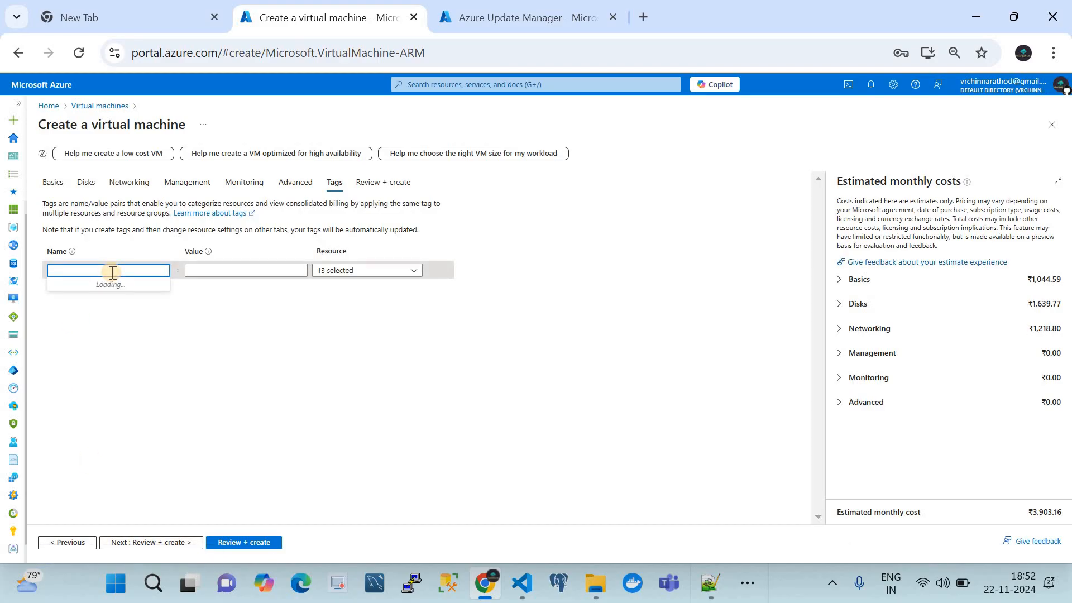
text(env)
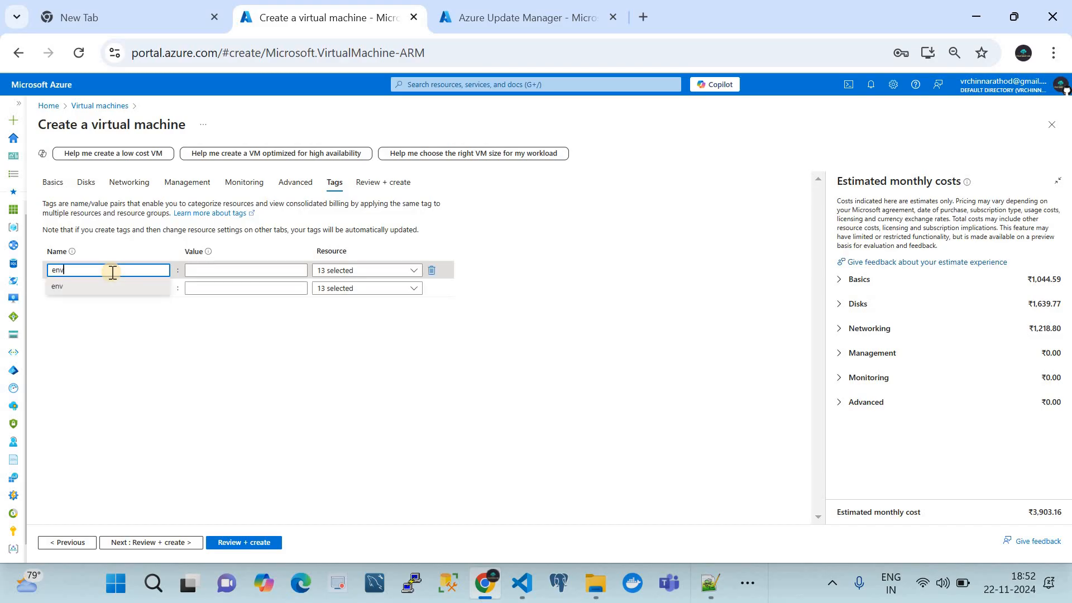
click(218, 269)
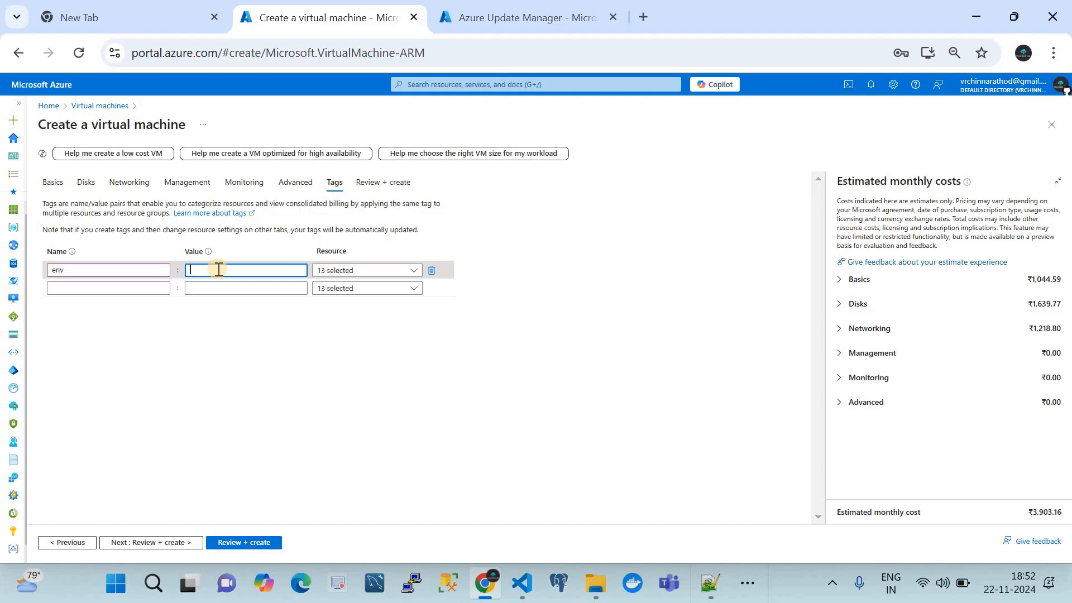
text(dev)
click(229, 351)
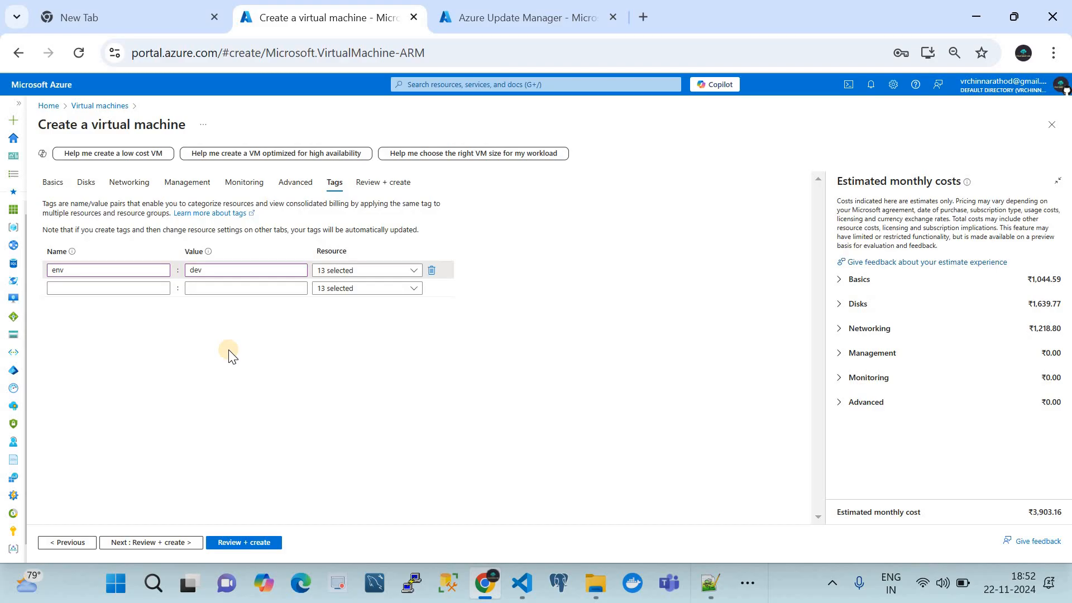
Step: Validate the configuration, create the windows2019 virtual machine and check the deployment notification
click(244, 542)
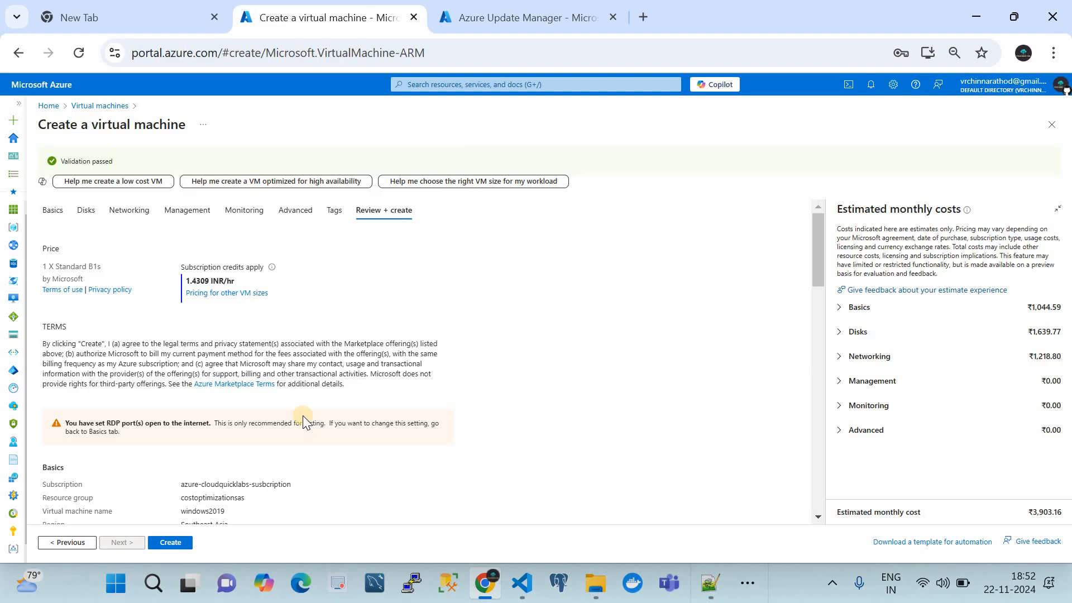
click(170, 542)
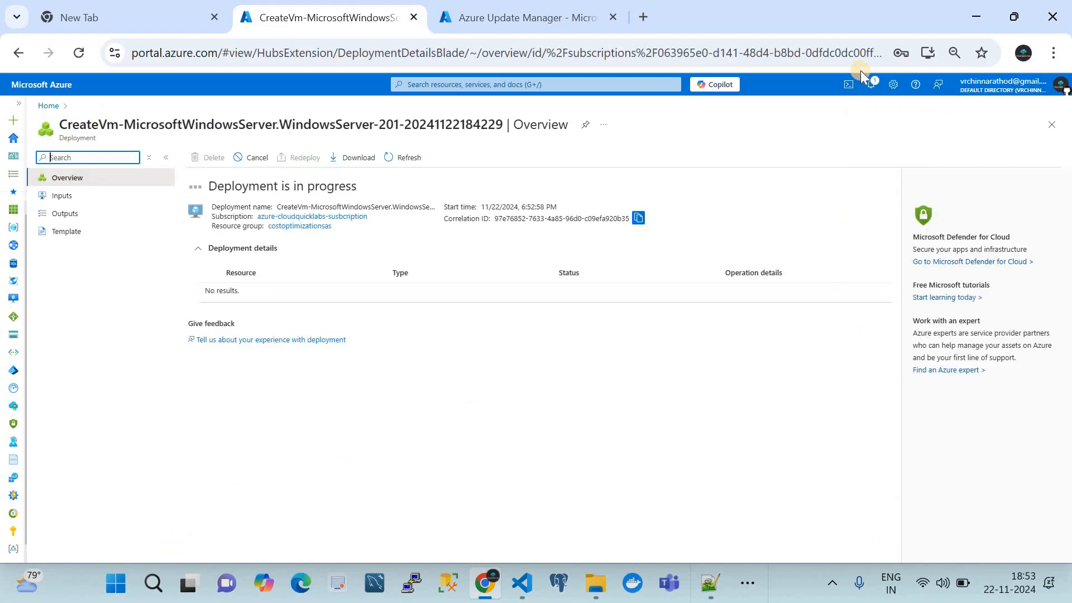
click(870, 87)
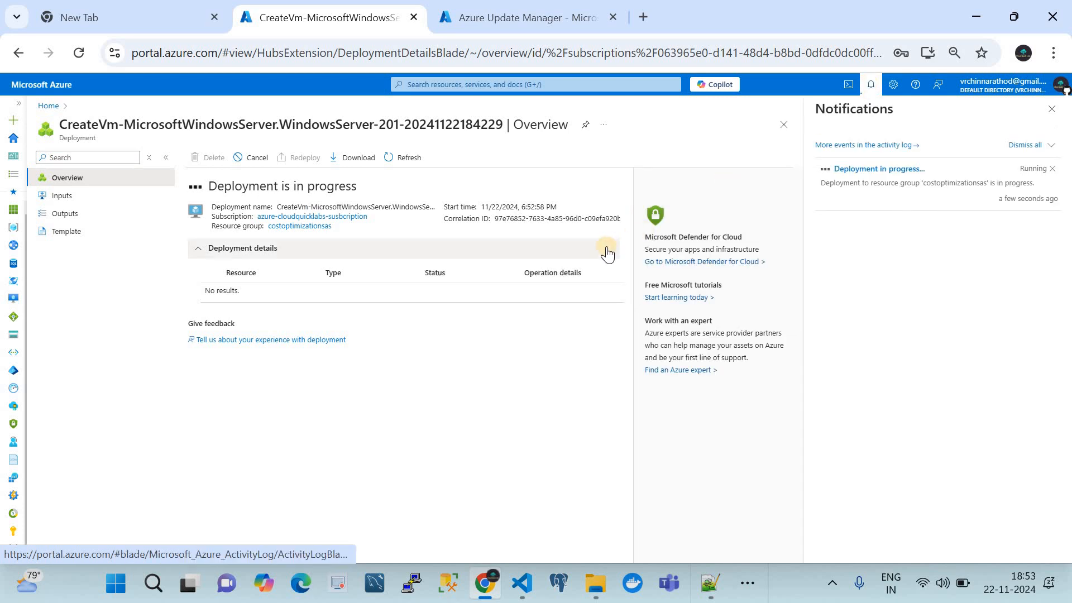
Step: Switch to the Update Manager page, search the portal for Azure Up and open the Azure Update Manager overview
click(520, 23)
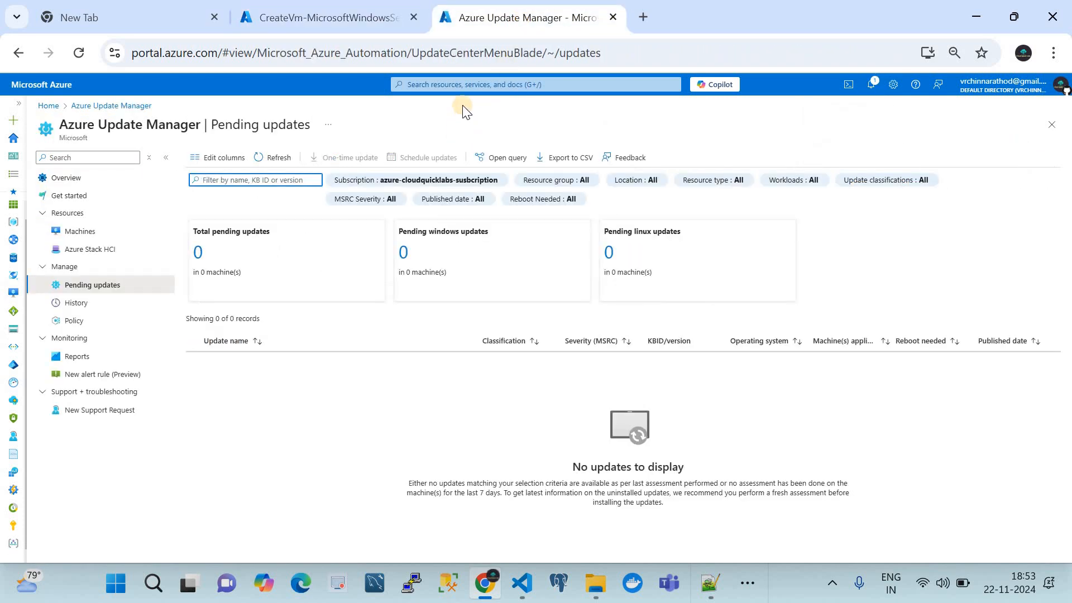
click(446, 84)
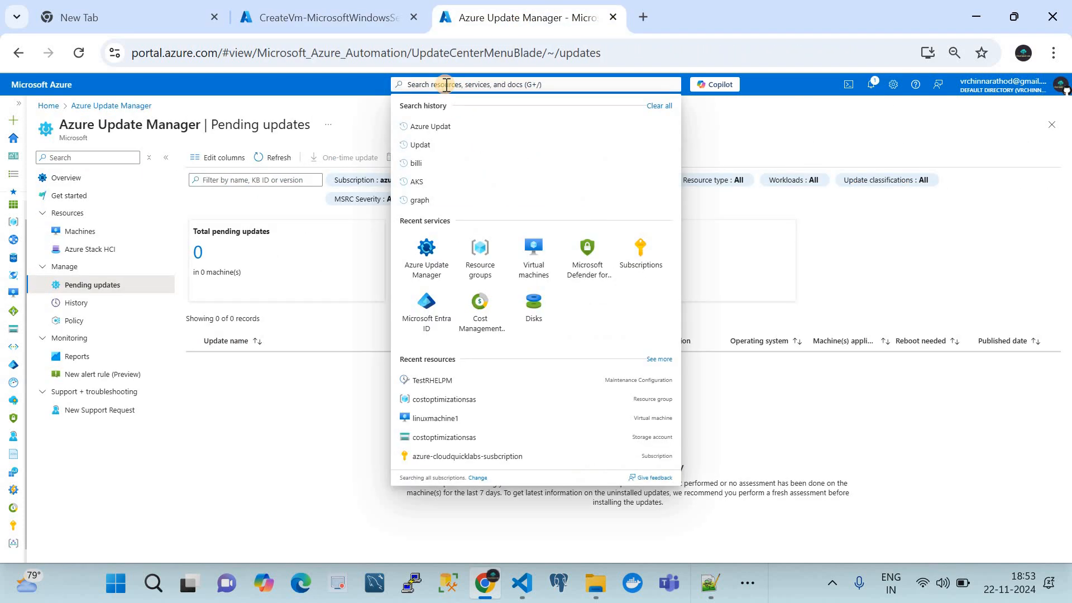
click(423, 256)
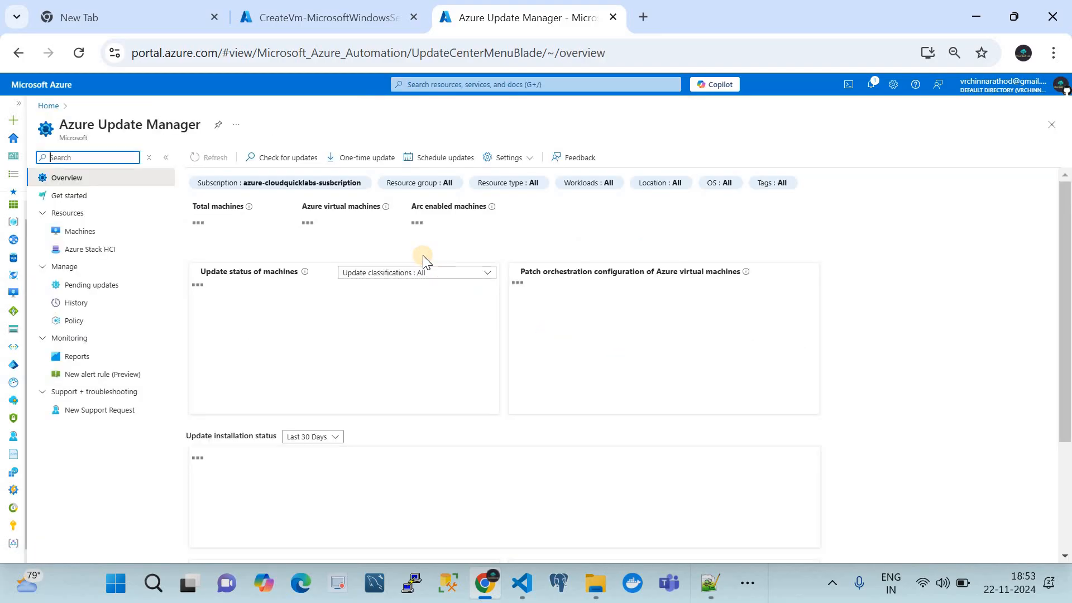
click(464, 87)
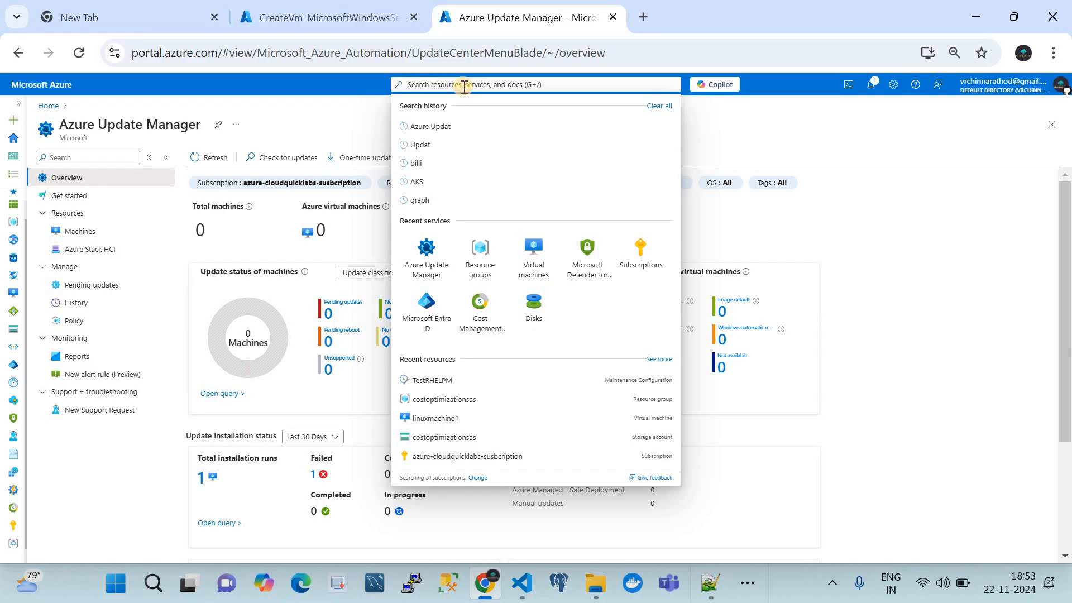
text(Azure n)
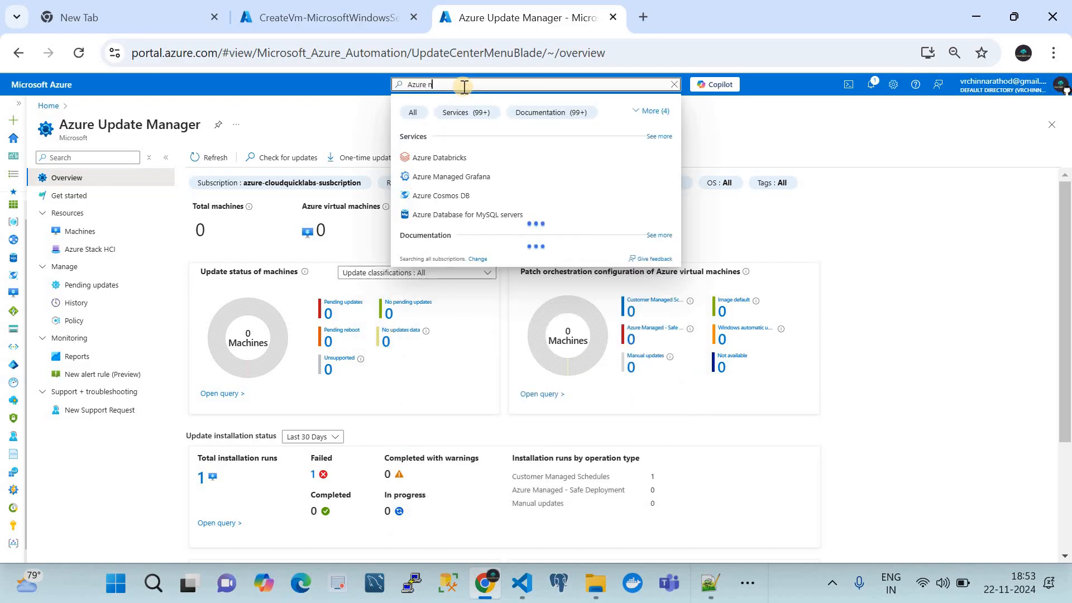
key(BackSpace)
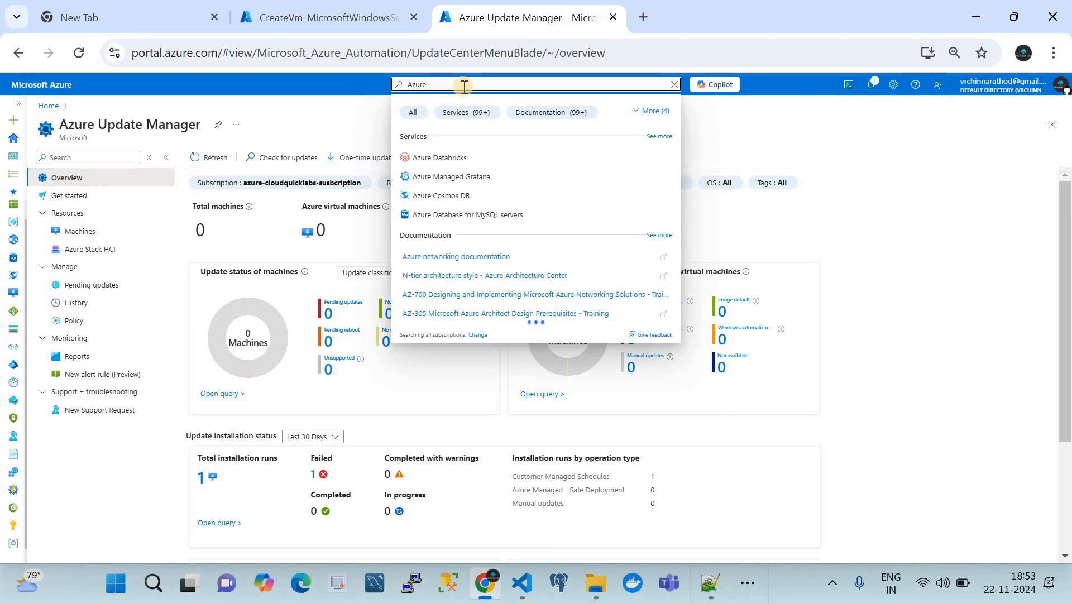
key(Right)
key(Right)
key(Right)
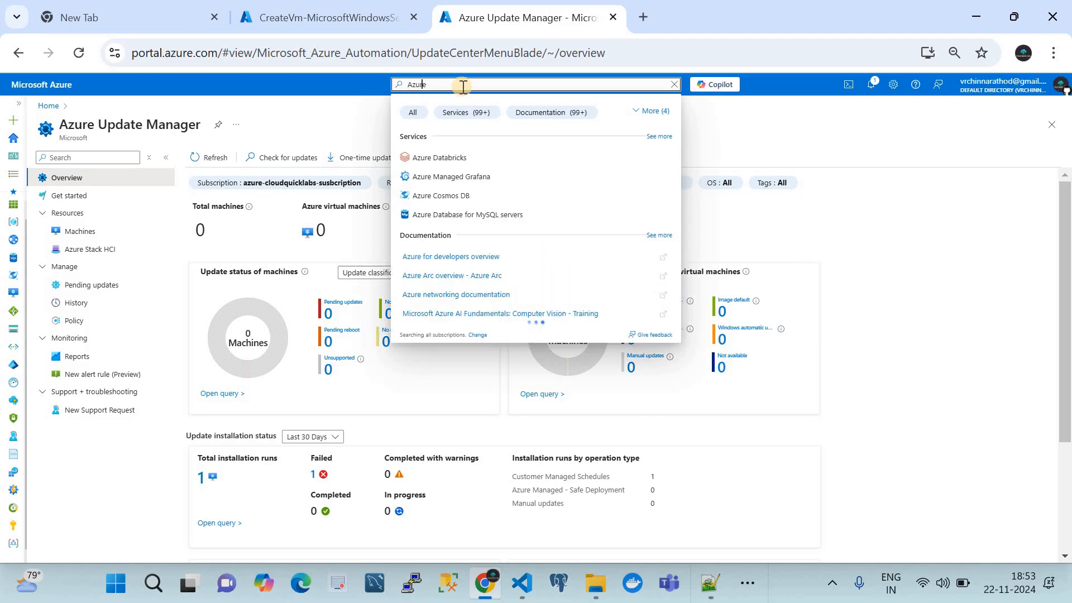
text(Up)
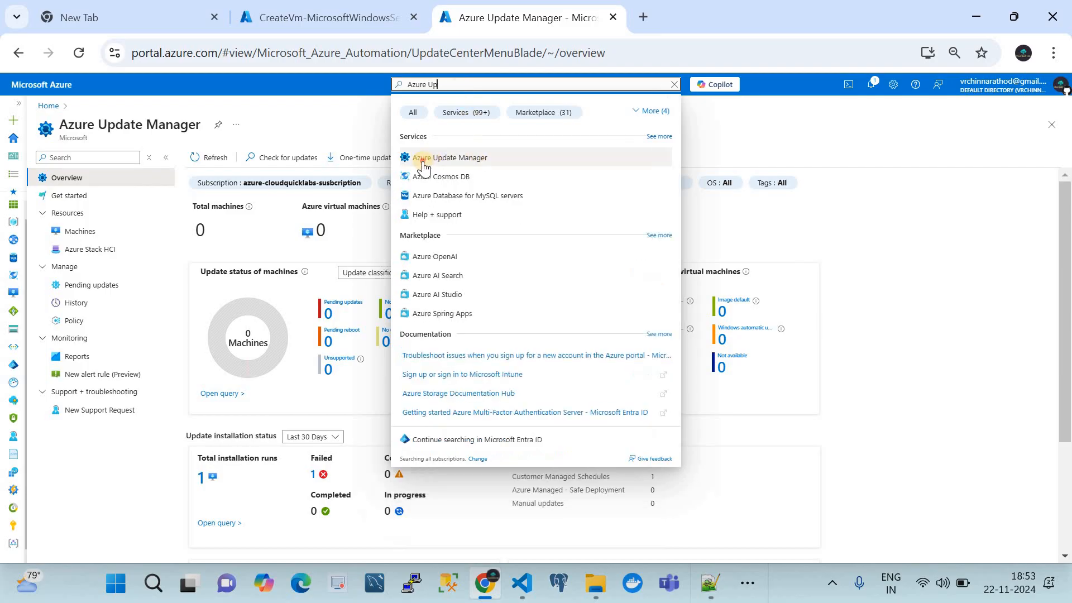
click(422, 162)
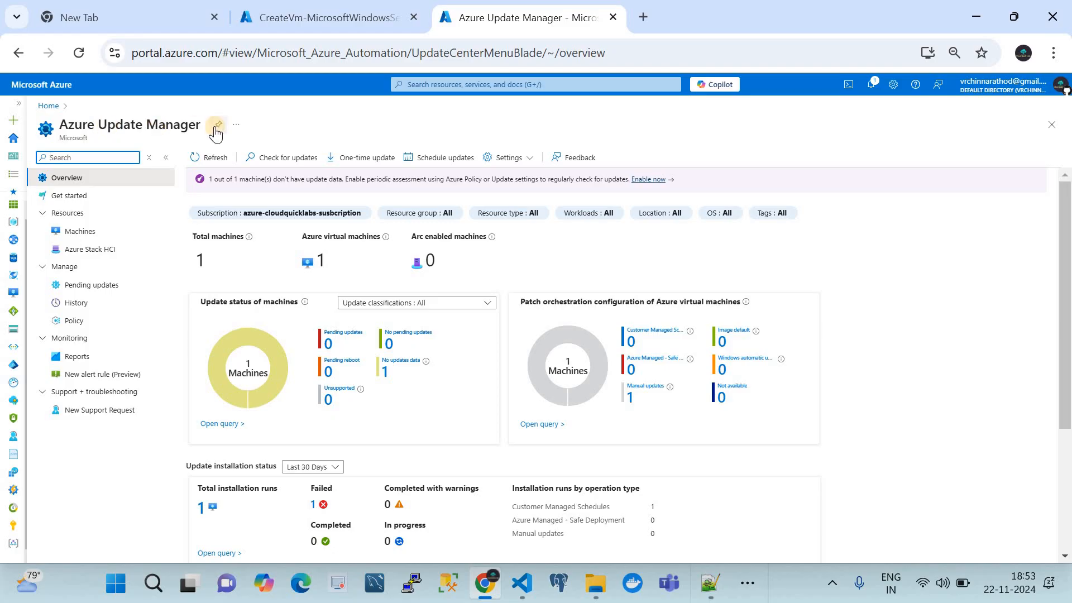
Step: Examine the machines, pending updates and update history in Azure Update Manager, and return to the machines list
click(91, 232)
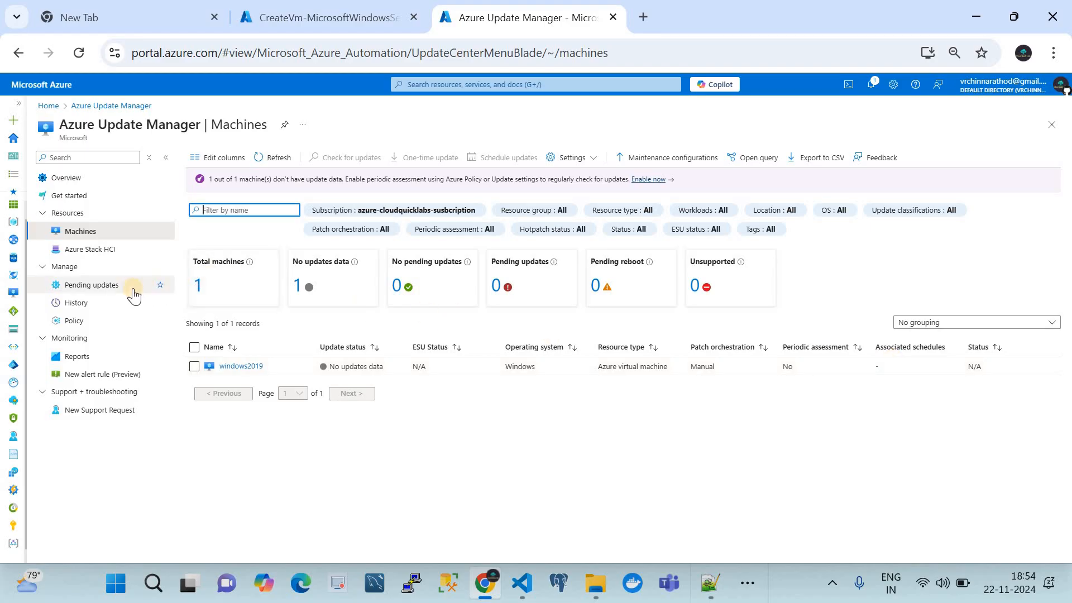
click(118, 294)
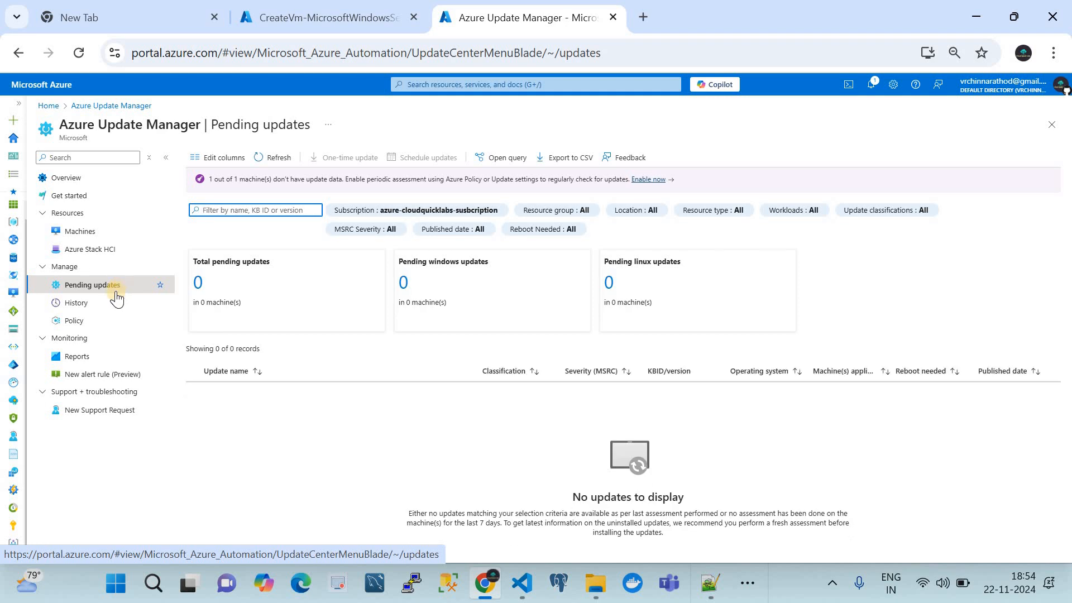
click(88, 305)
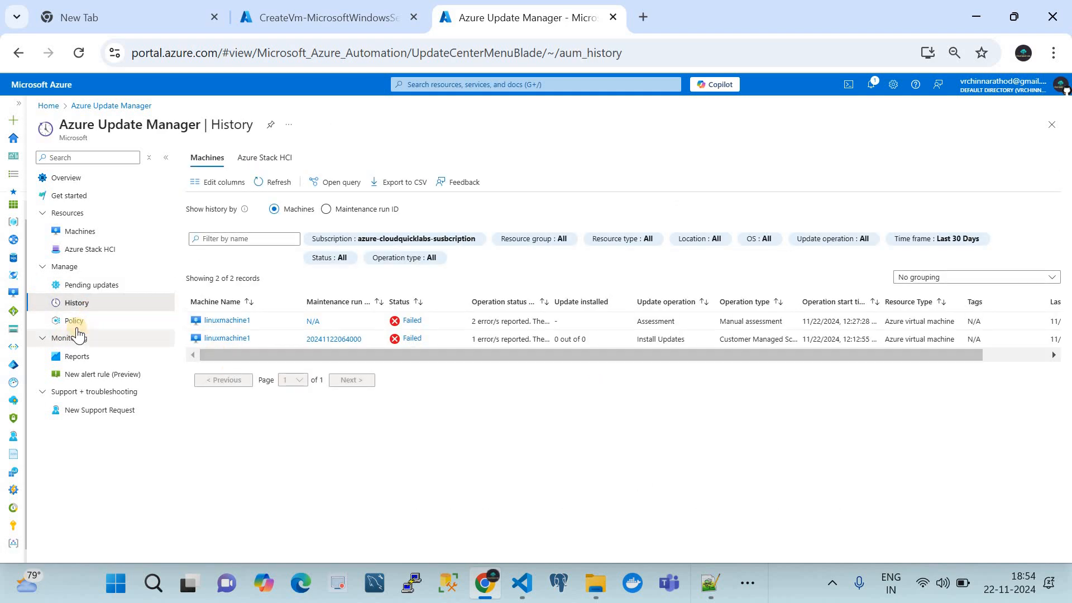
click(89, 232)
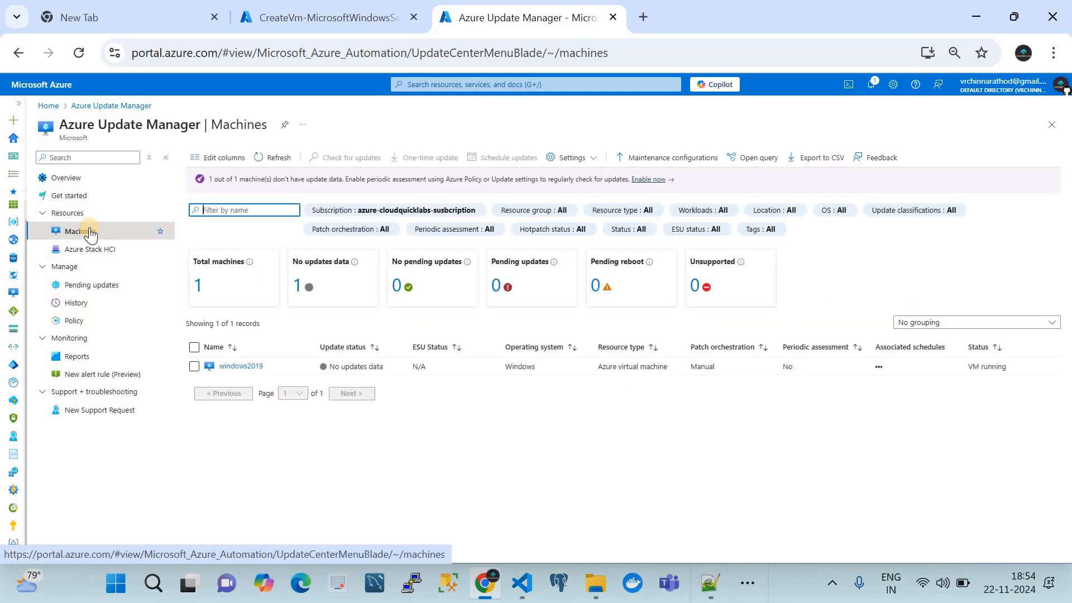
Step: Start a new maintenance configuration from the machines view and name it TestW2019PM
click(638, 166)
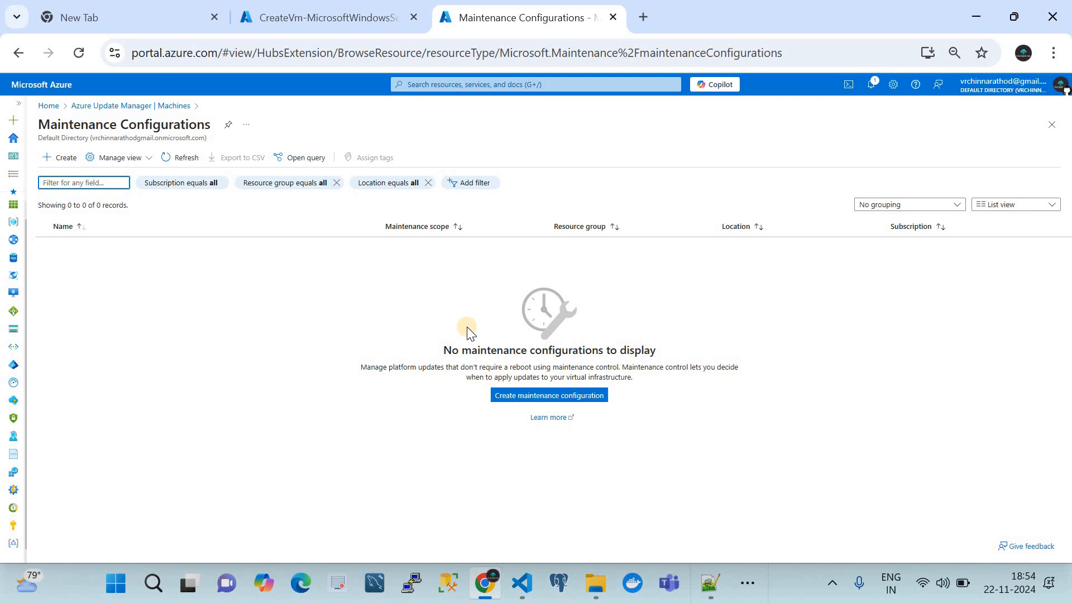
click(523, 397)
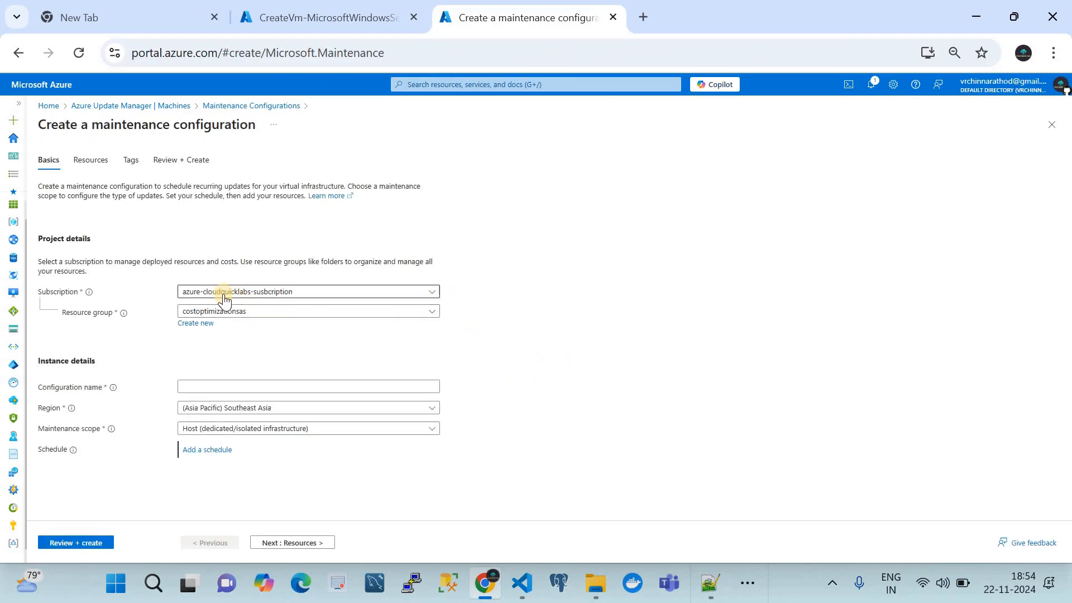
click(221, 387)
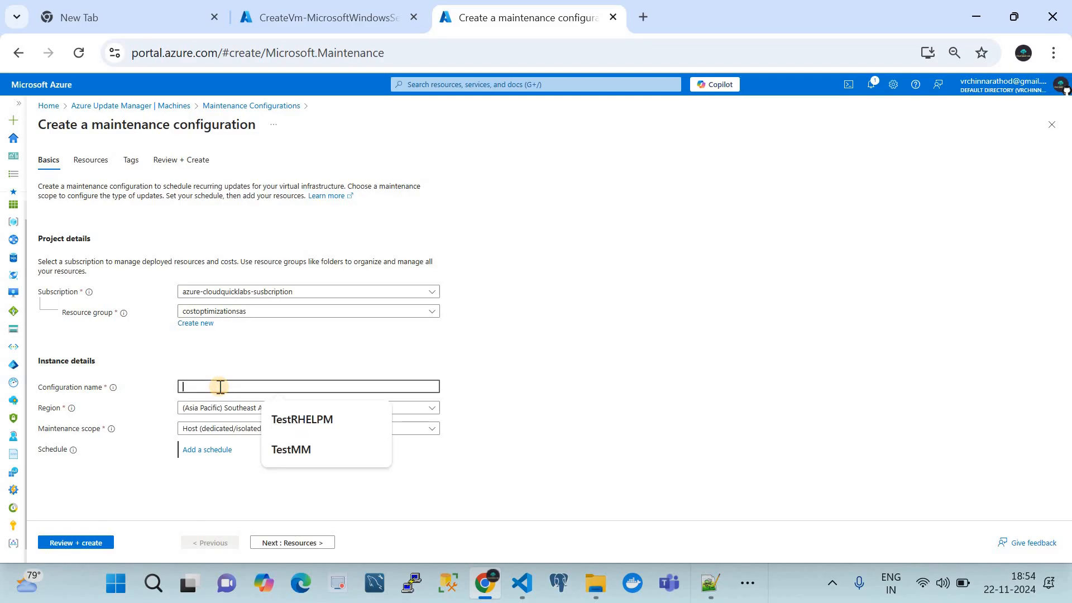
click(302, 420)
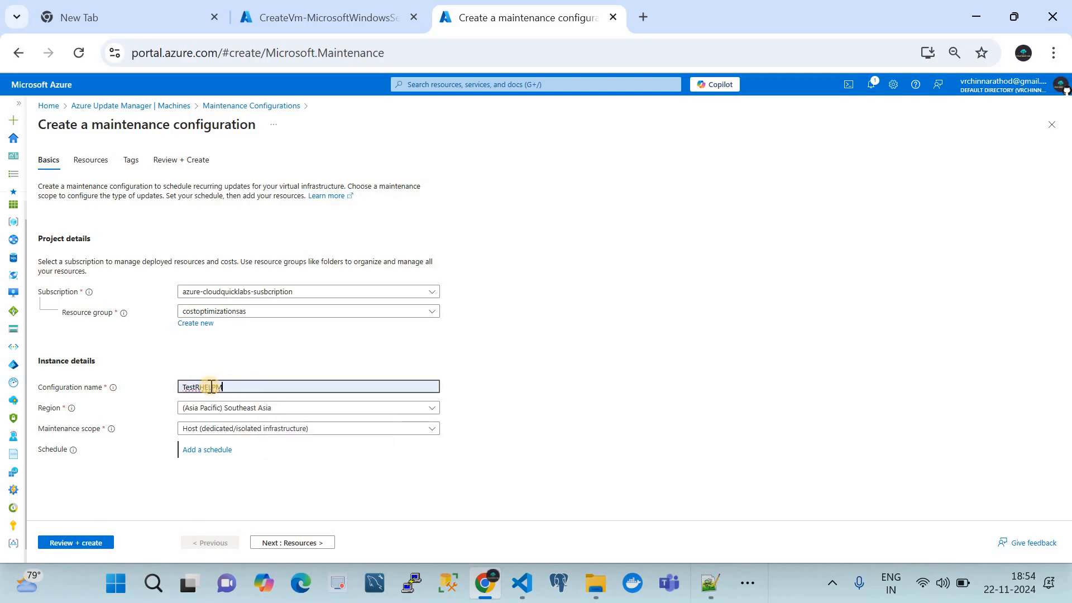
click(212, 386)
key(BackSpace)
key(BackSpace)
key(BackSpace)
key(BackSpace)
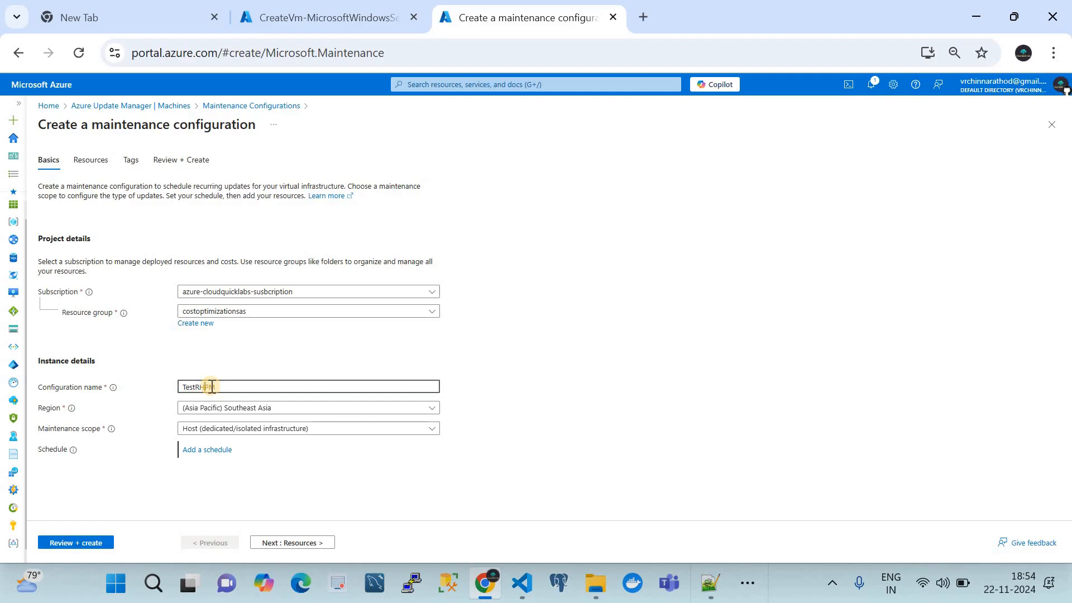
text(W2019)
Step: Check the location of the deployed windows2019 virtual machine and return to the maintenance configuration form
click(324, 14)
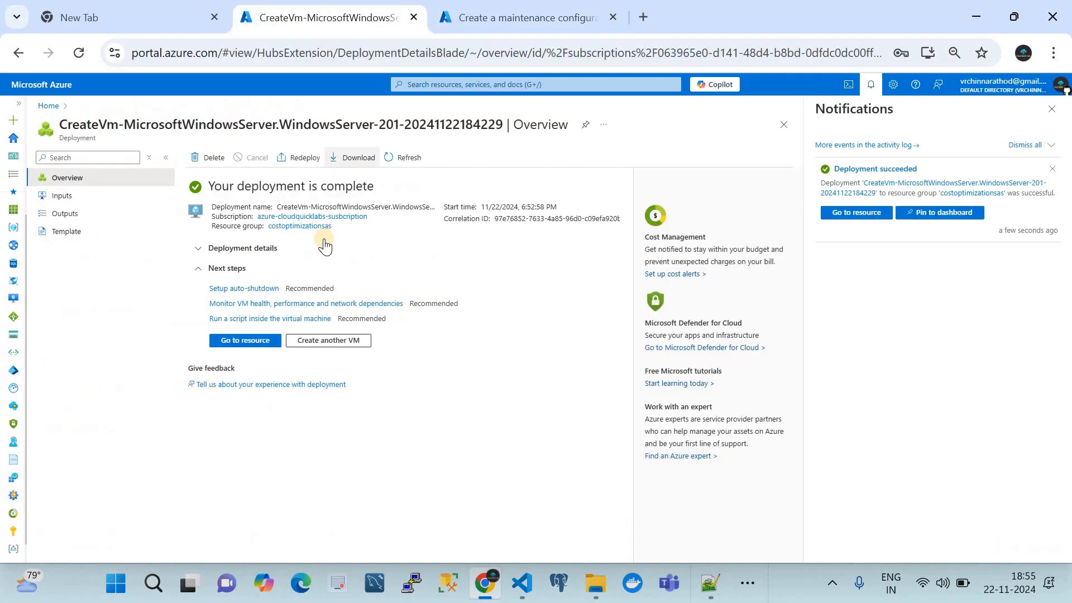
click(257, 341)
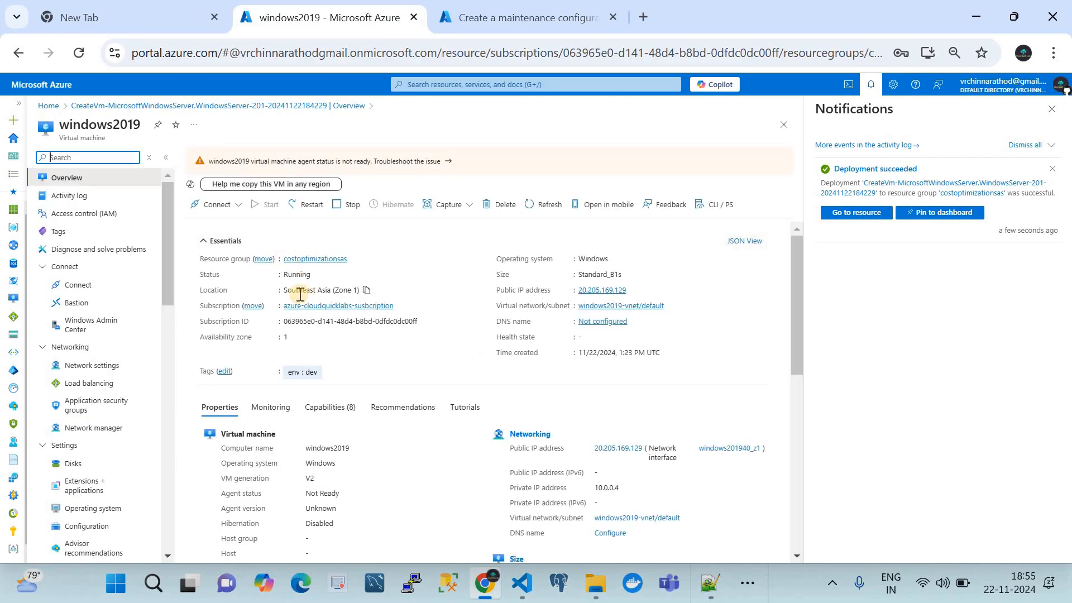
drag(282, 290, 341, 289)
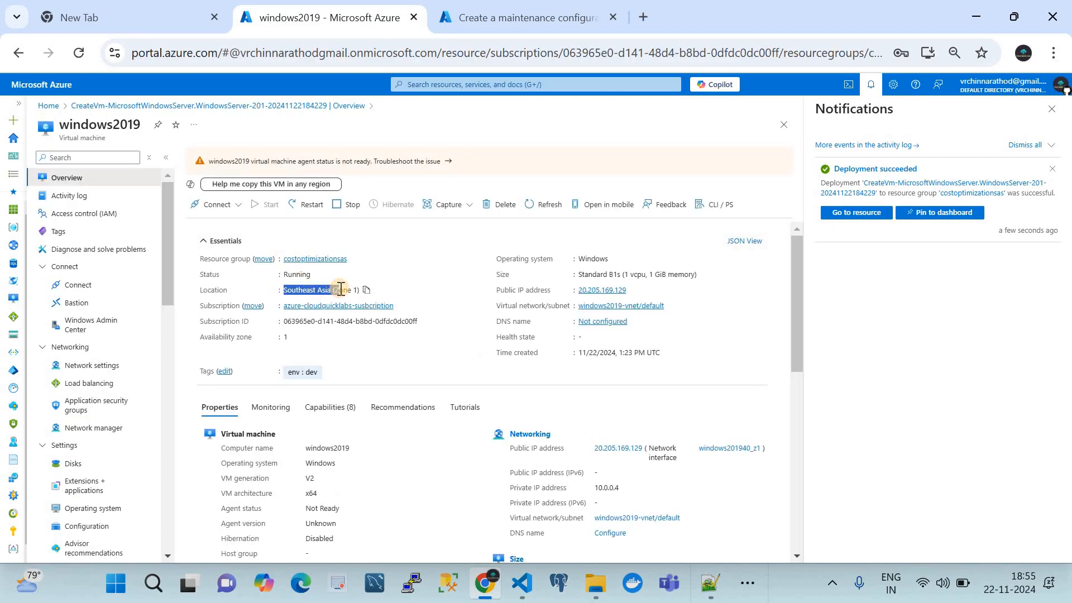
click(502, 16)
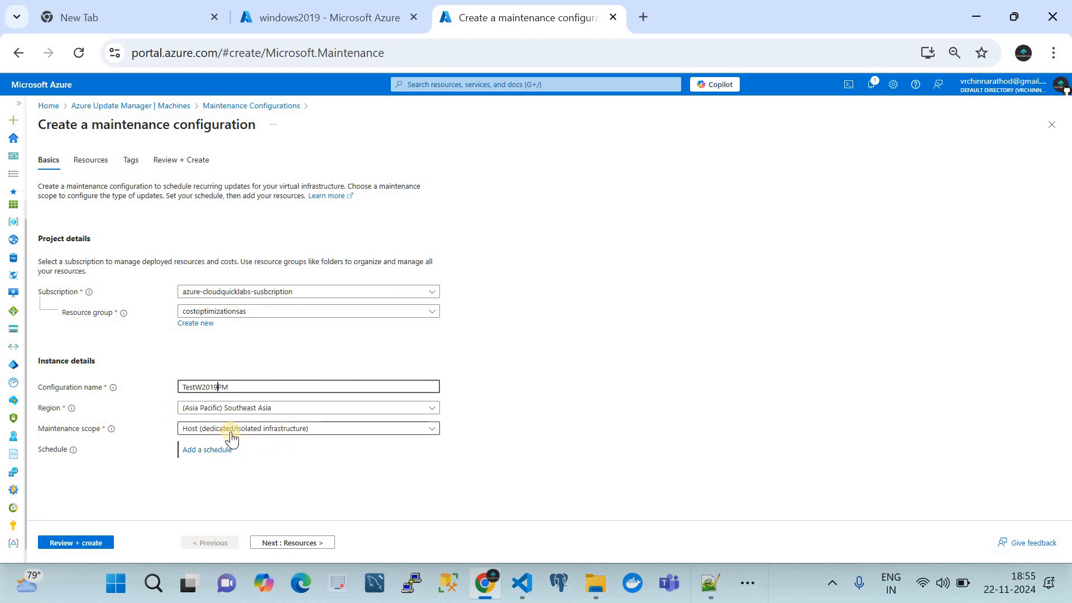
Step: Set the maintenance scope to Guest (Azure VM, Arc-enabled VMs/servers)
click(230, 430)
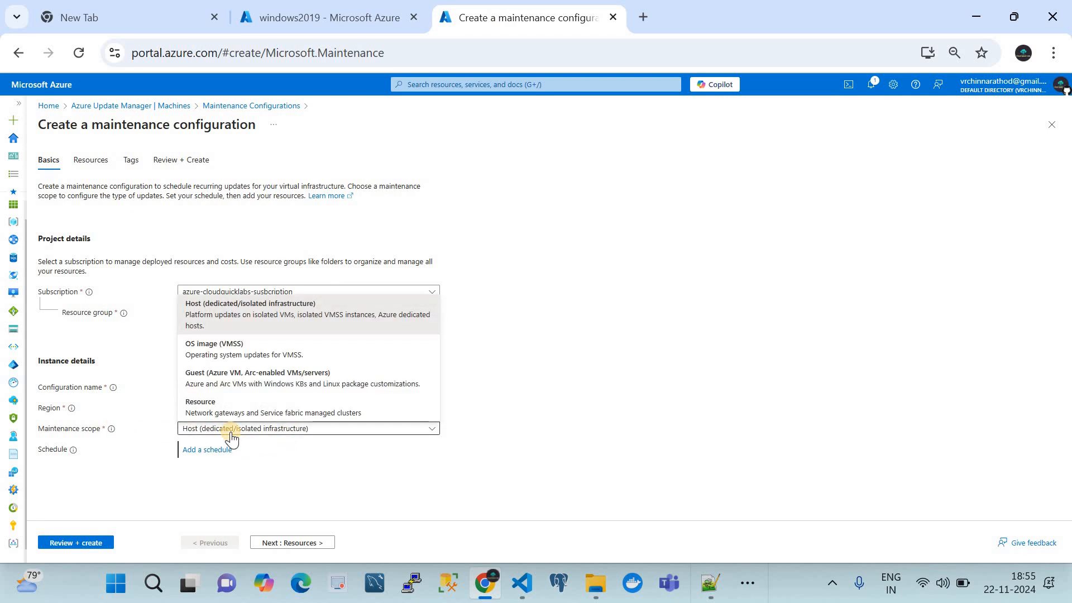
click(228, 371)
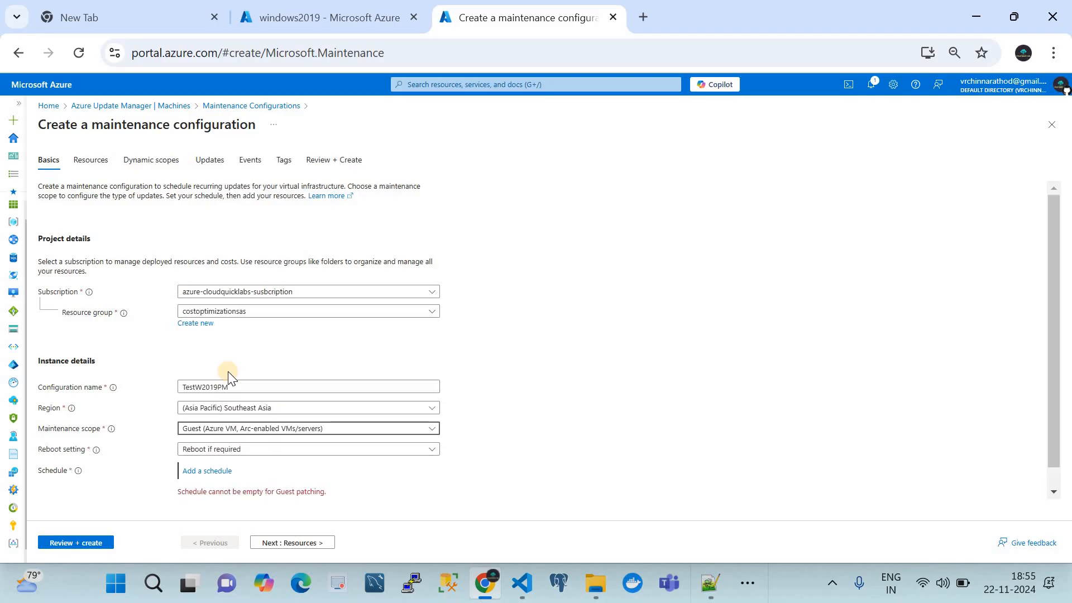
click(240, 429)
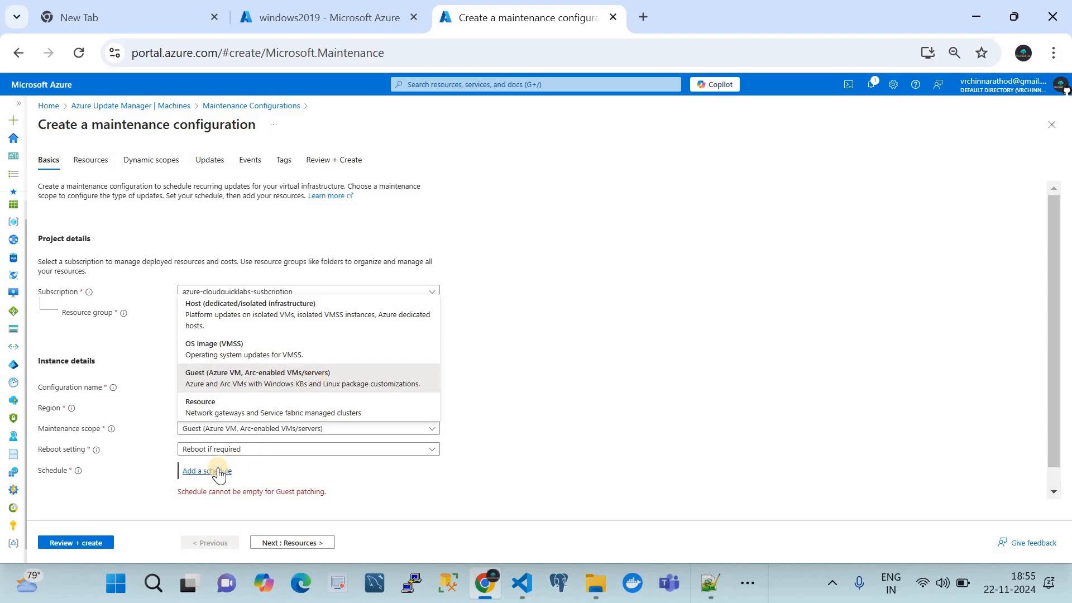
click(270, 473)
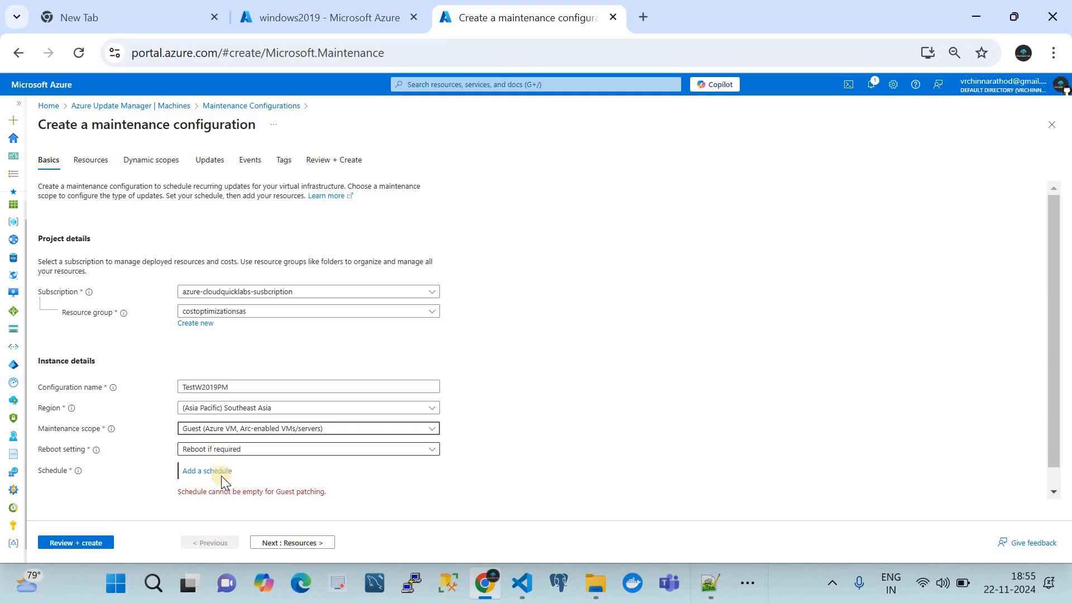
Step: Add a schedule to the maintenance configuration with the start date 11/22/2024
click(218, 473)
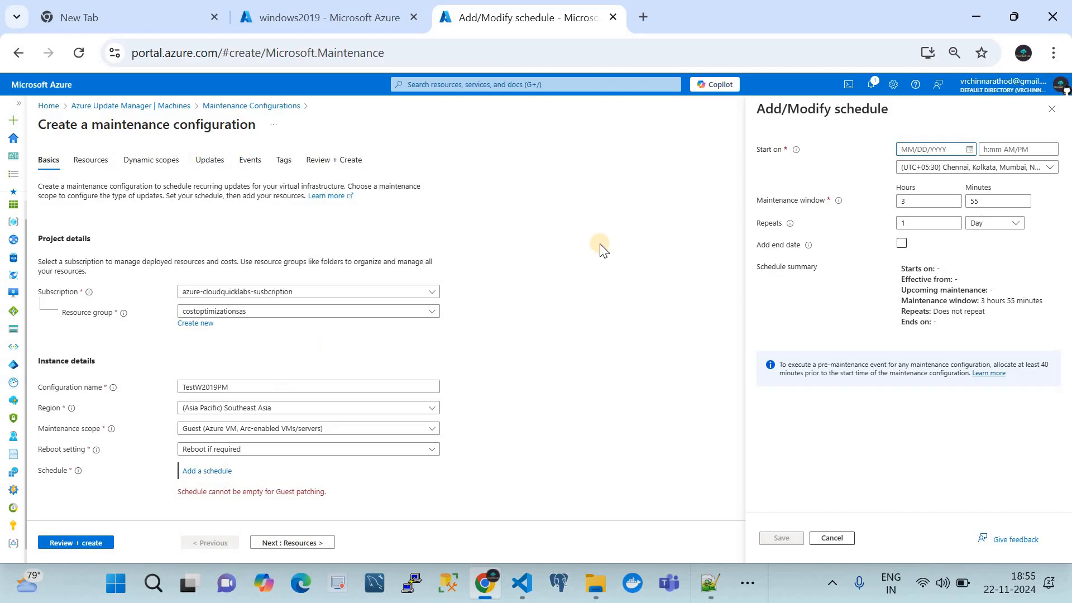
click(971, 152)
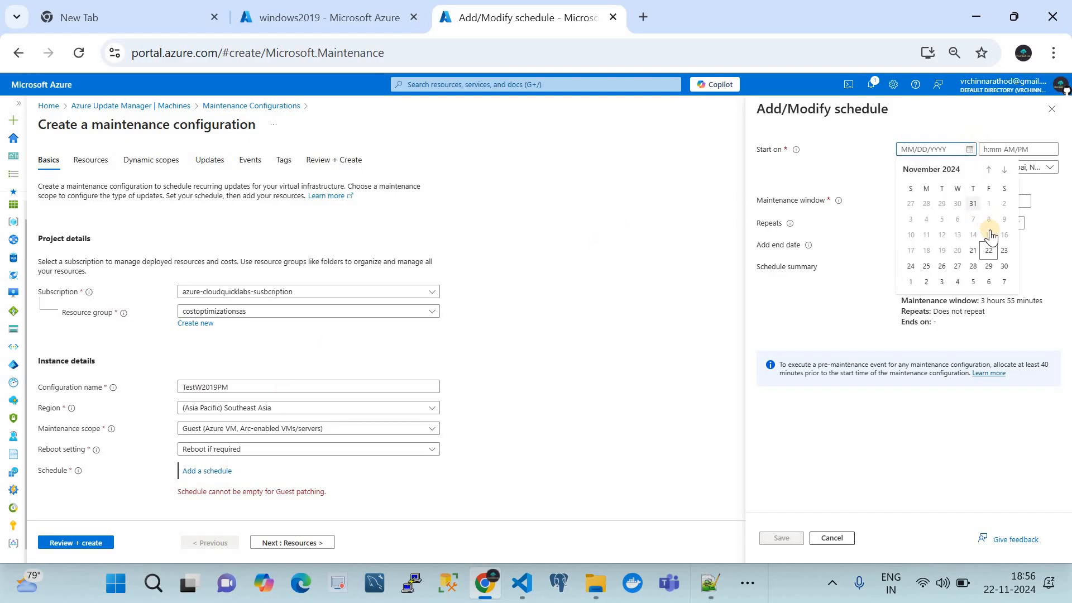
click(993, 247)
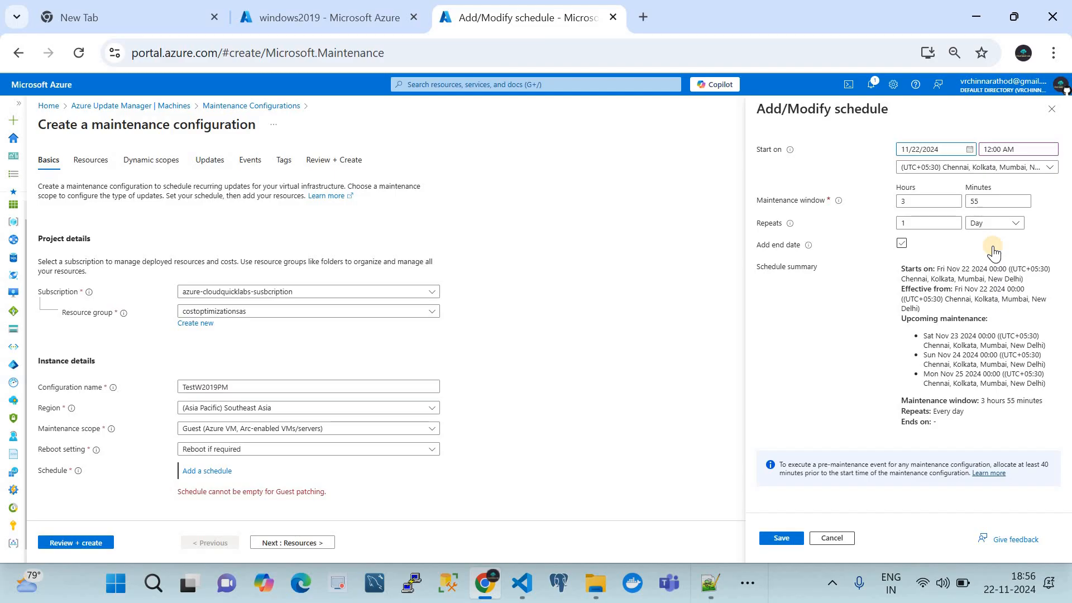
Step: Set the schedule's start time to 17:20, save the schedule and review its summary
click(990, 151)
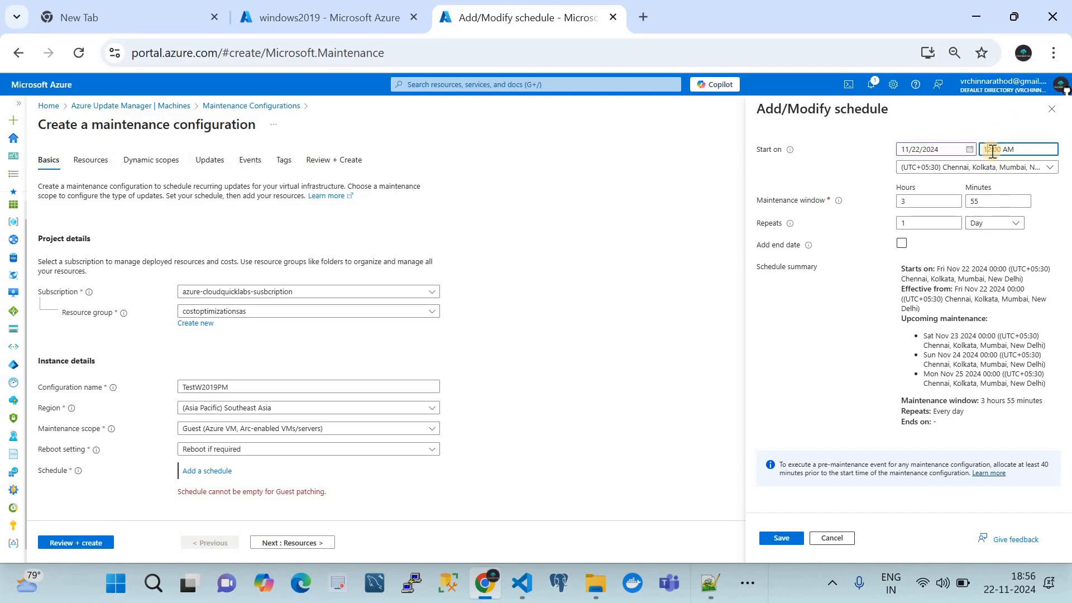
key(BackSpace)
text(7)
click(1002, 151)
key(BackSpace)
key(BackSpace)
text(20)
mouse_move(832, 202)
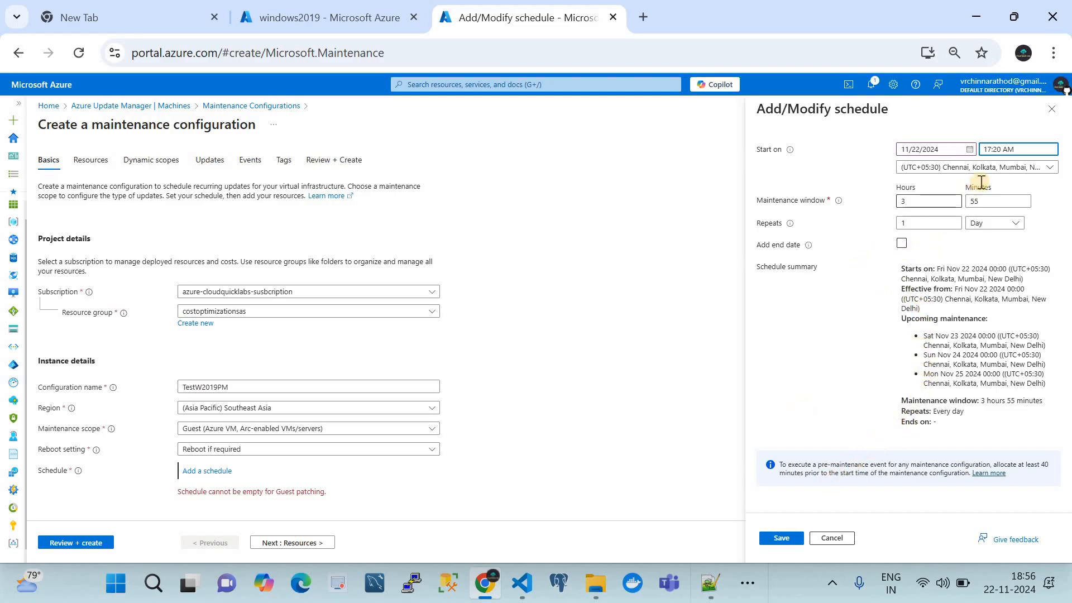
click(780, 539)
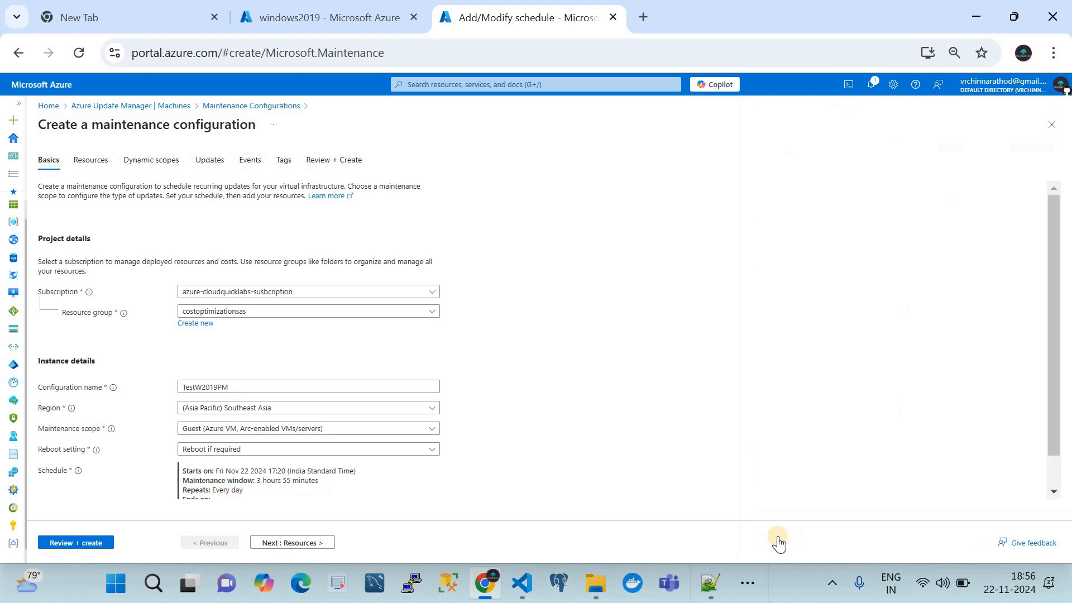
scroll(476, 436, down, 1)
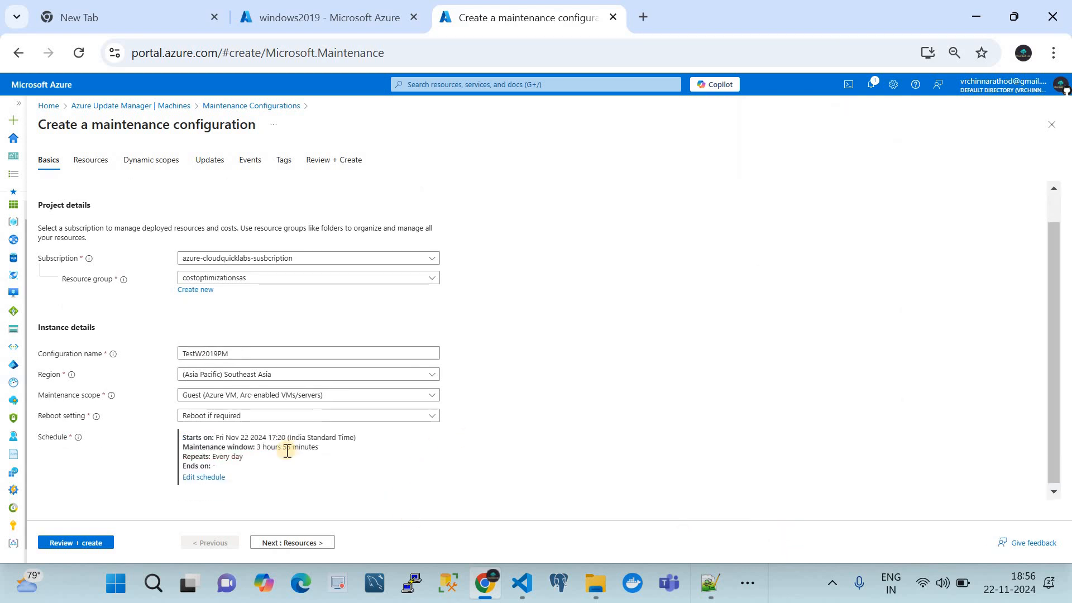
Step: Check which machines are available to assign directly on the resources page, then return to the maintenance configuration without adding any
click(286, 545)
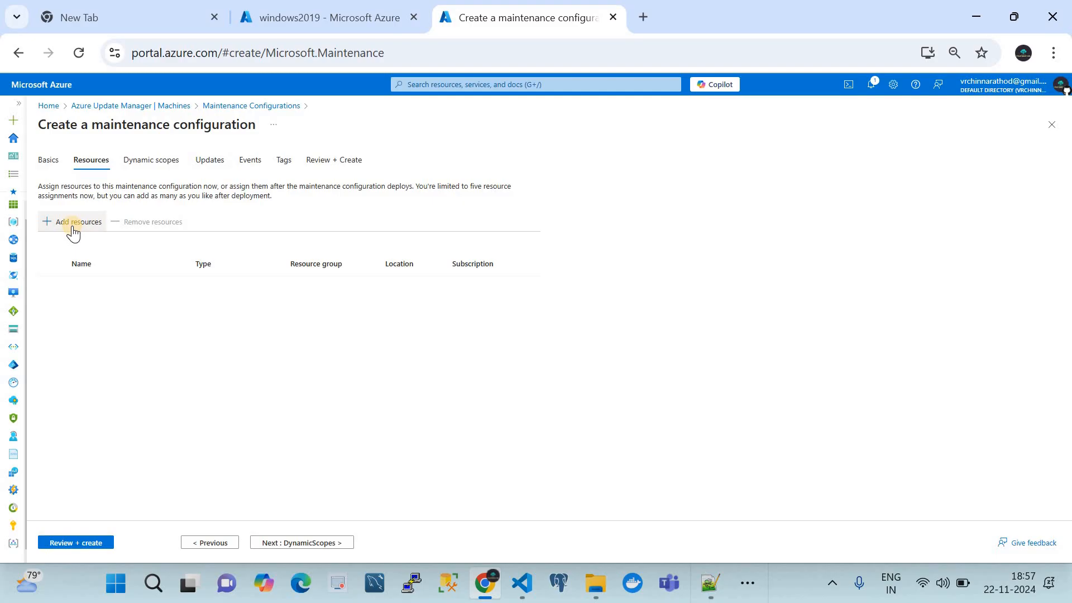
click(72, 225)
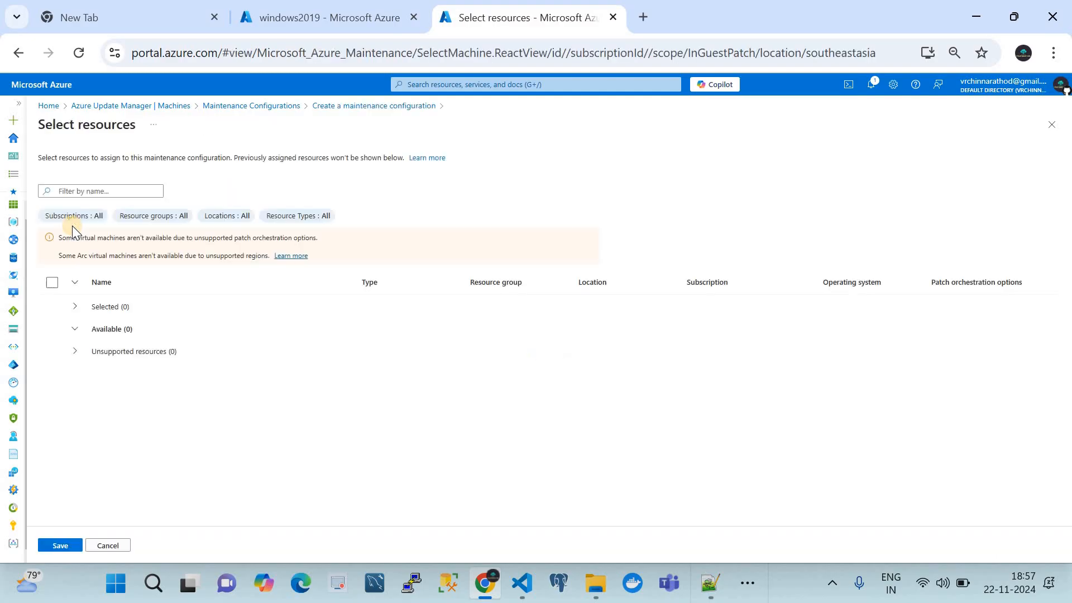
click(75, 334)
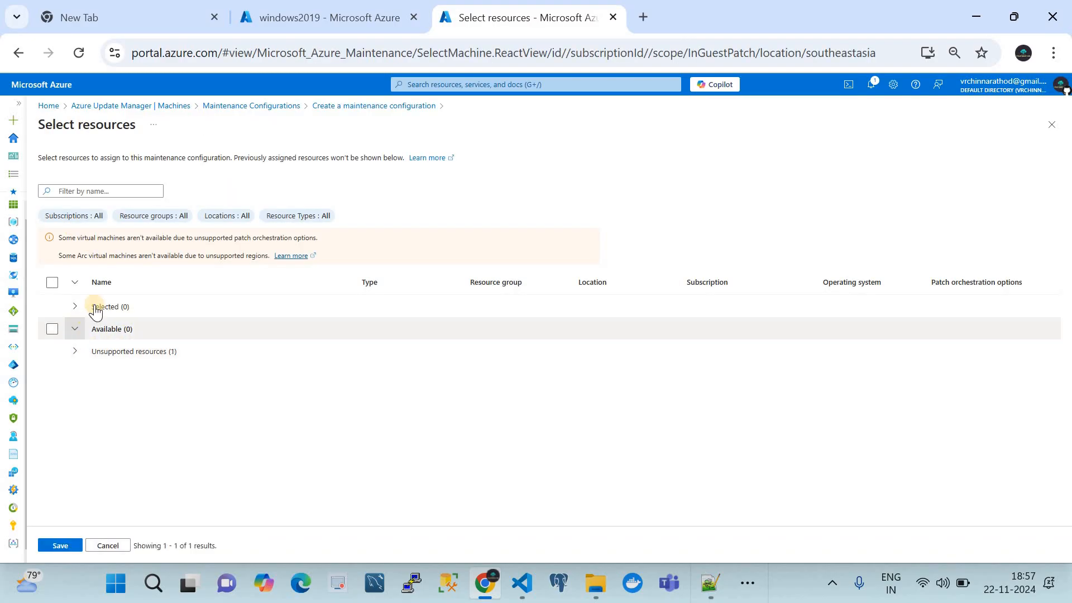
click(343, 106)
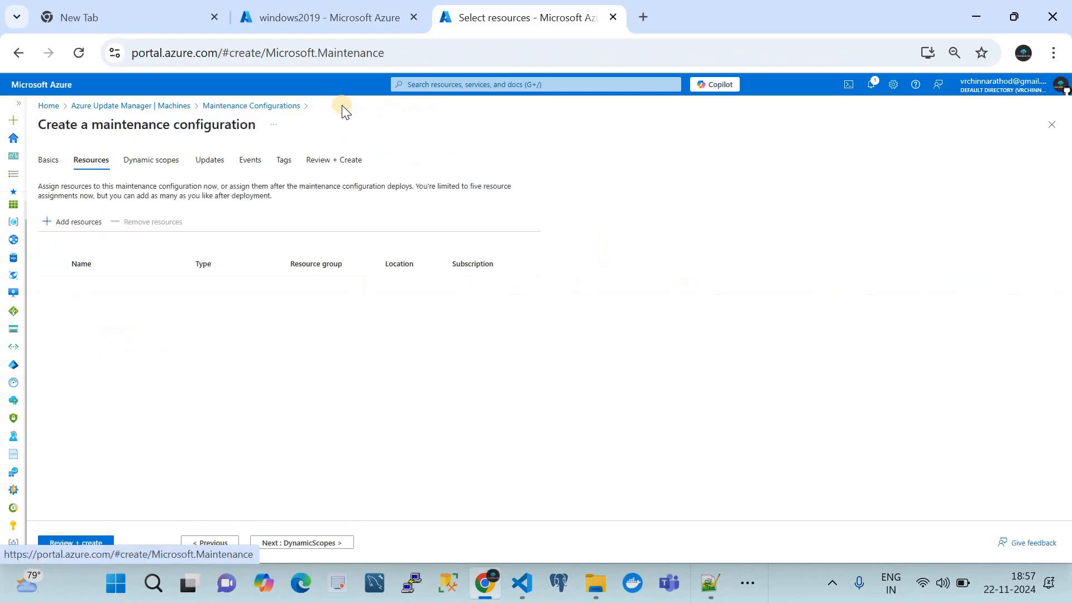
Step: Start a dynamic scope for the maintenance configuration and select the azure-cloudquicklabs-susbcription subscription
click(294, 545)
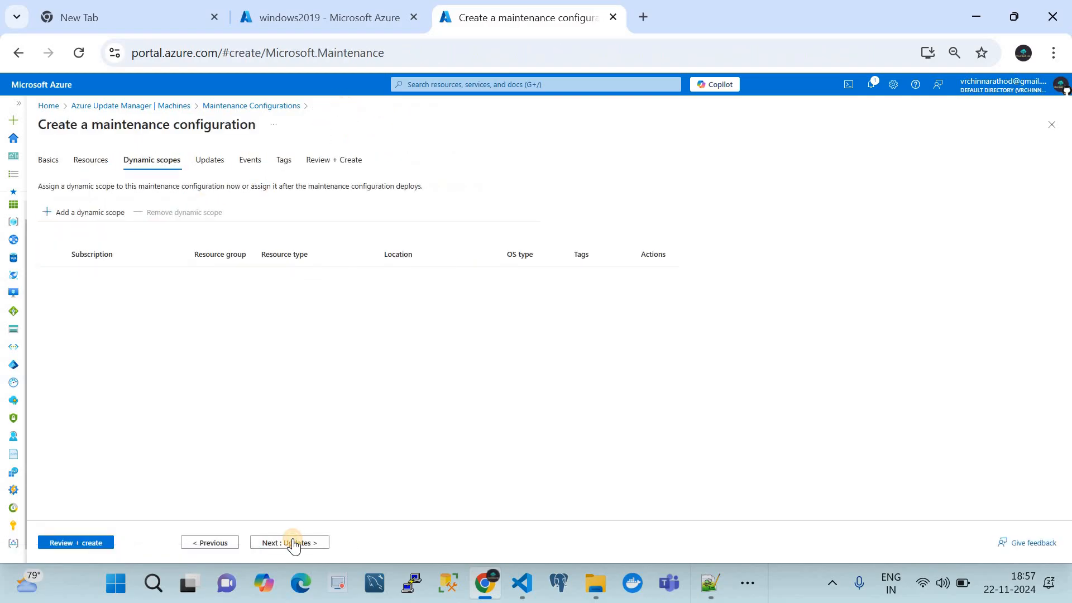
click(85, 214)
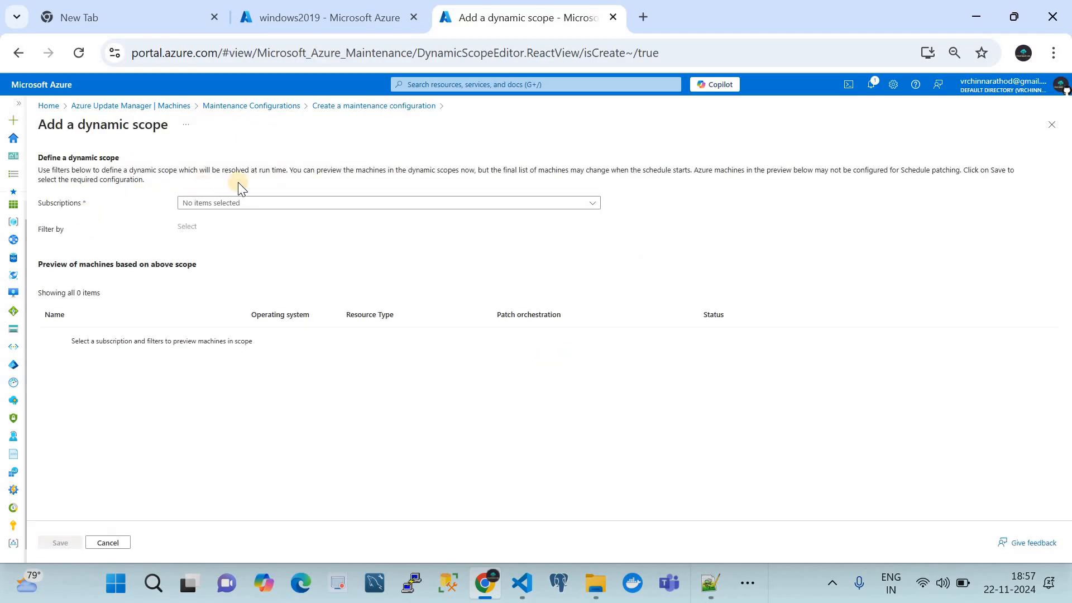
click(249, 204)
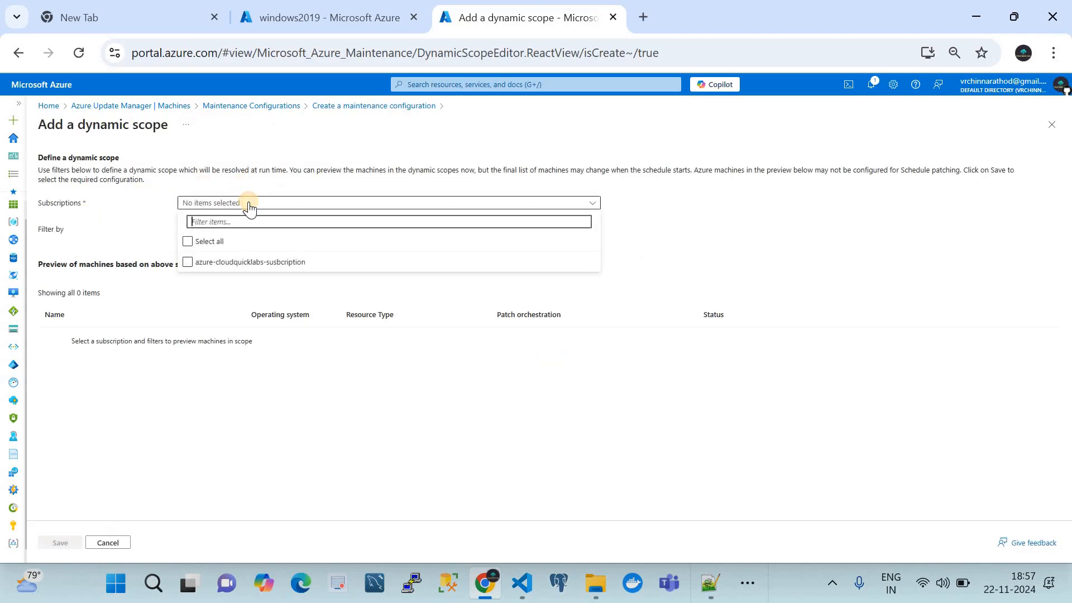
click(214, 262)
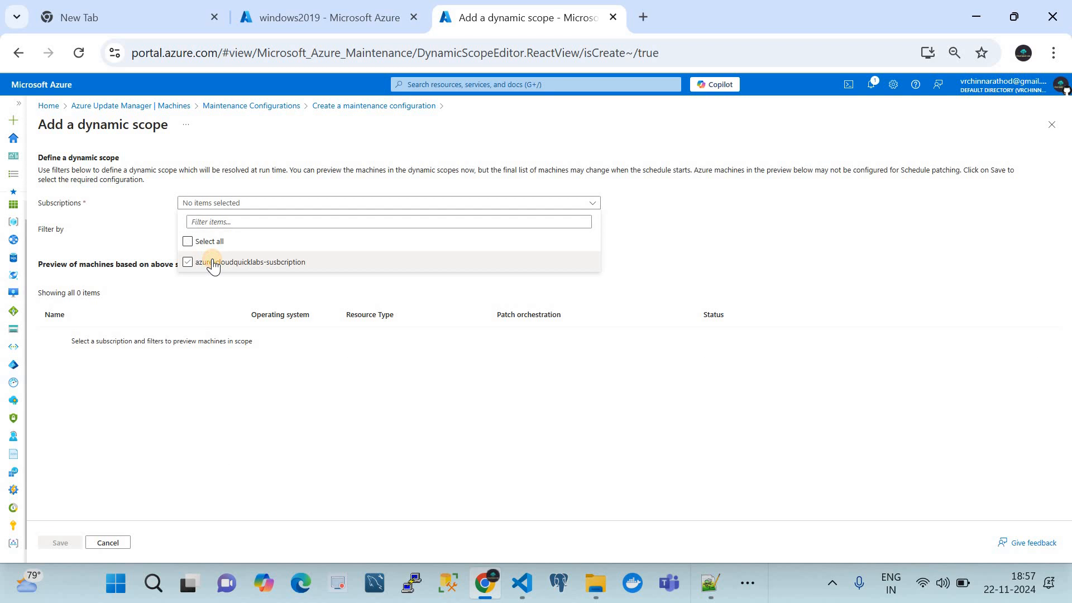
click(137, 286)
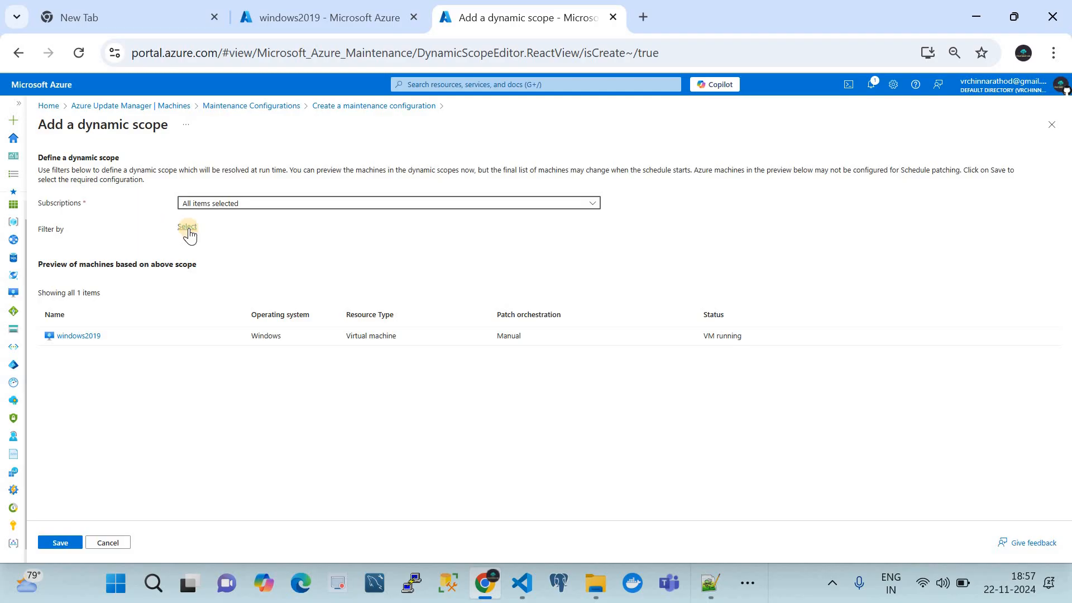
Step: Filter the dynamic scope to the costoptimizationsas resource group and the Virtual machine resource type, excluding Server - Azure Arc
click(188, 229)
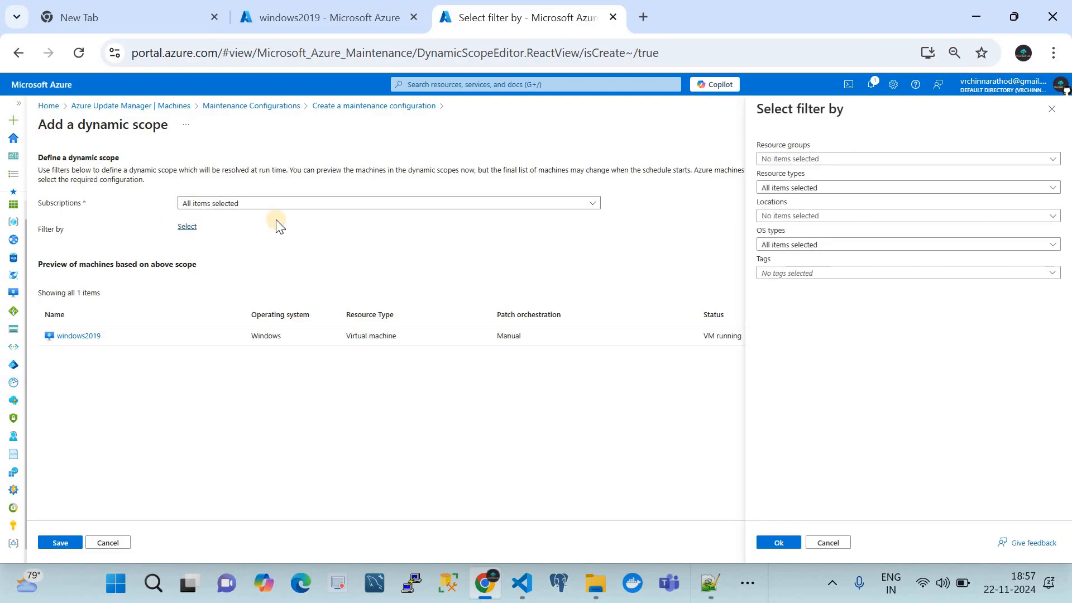
click(810, 159)
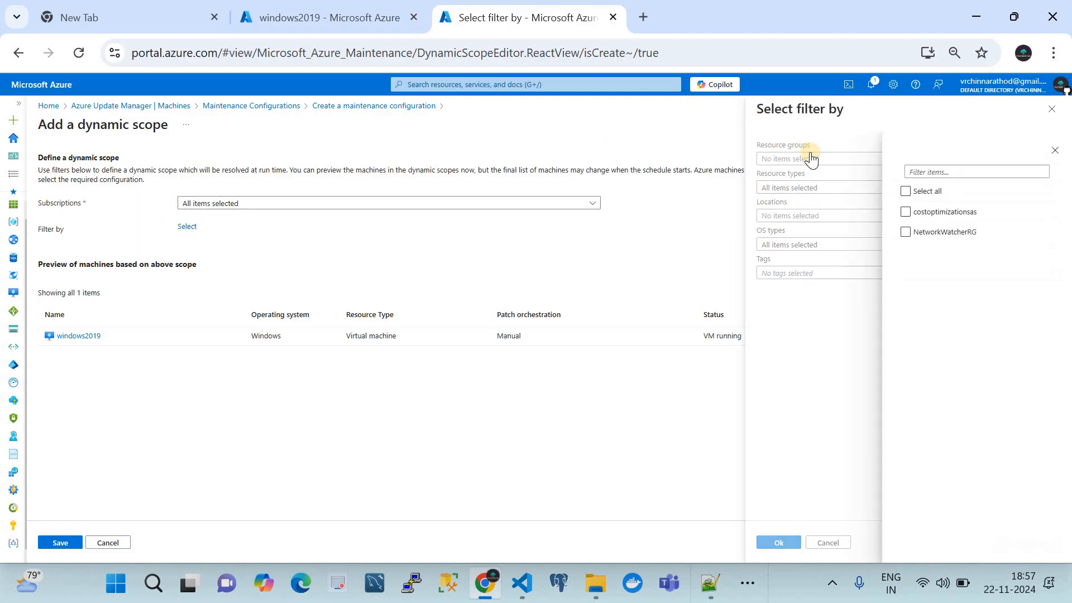
click(944, 217)
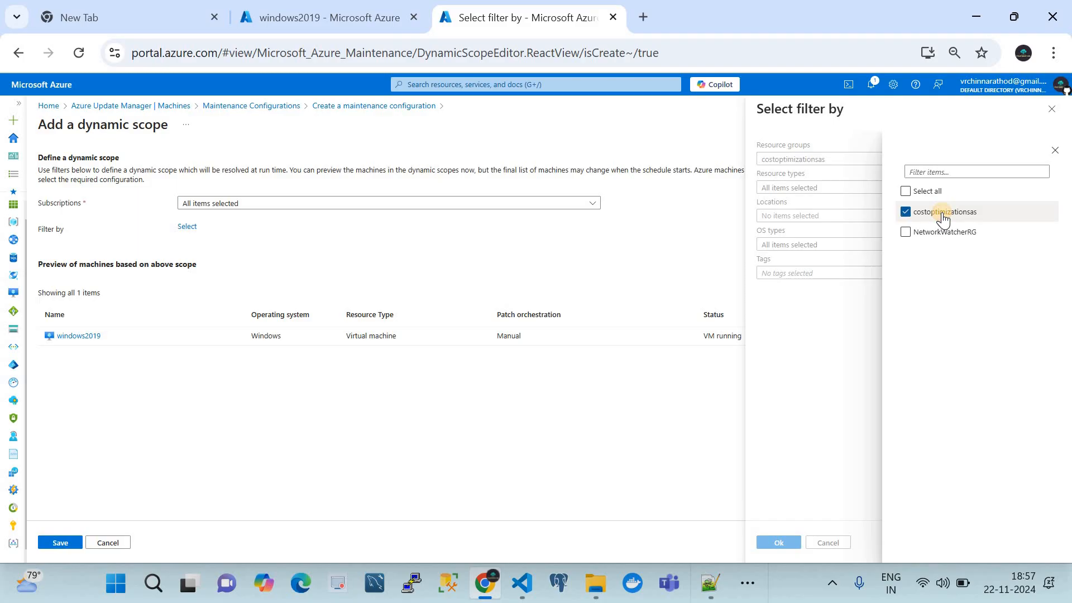
click(832, 371)
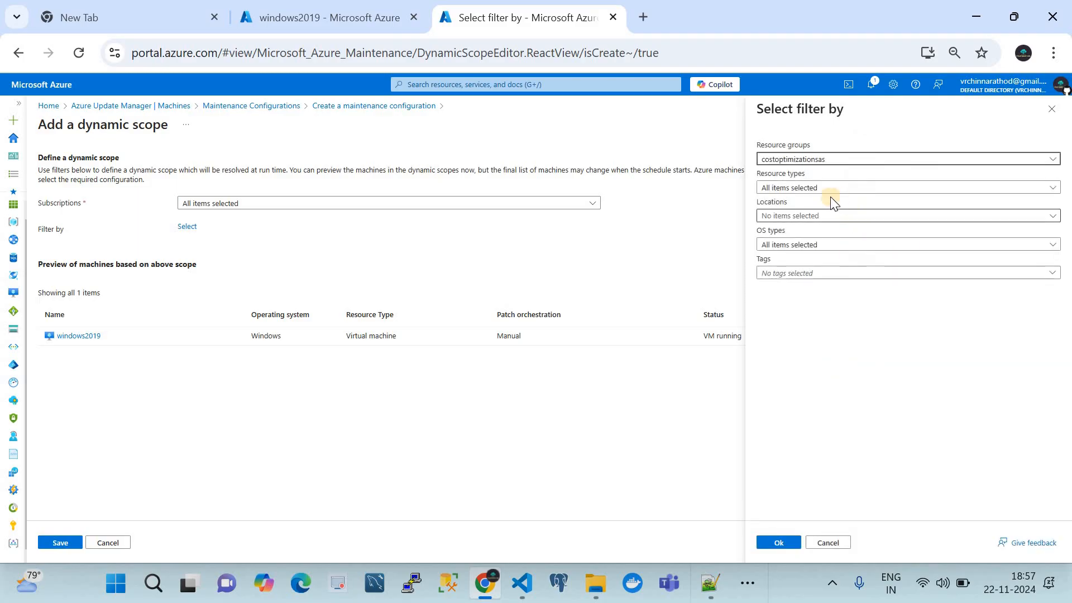
click(810, 189)
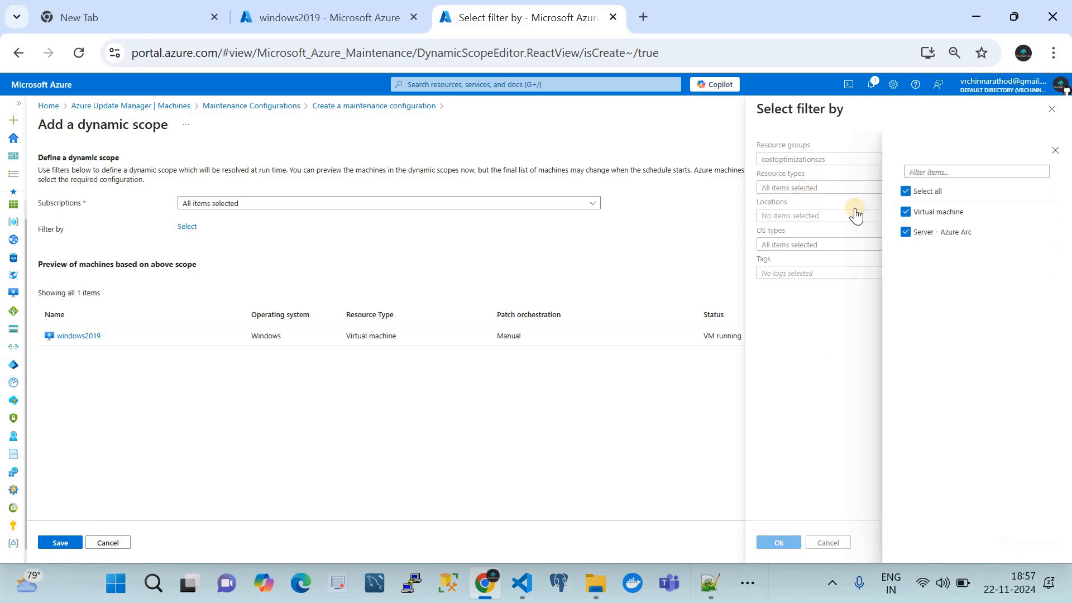
click(906, 232)
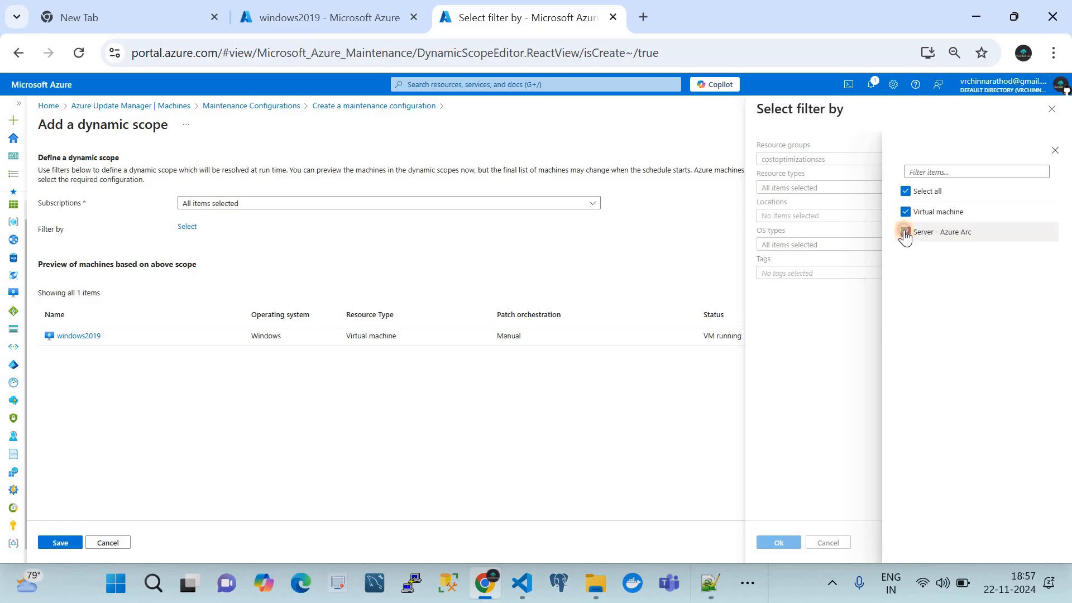
click(789, 344)
Step: Find the Southeast Asia region and set it as the dynamic scope's location filter
click(804, 216)
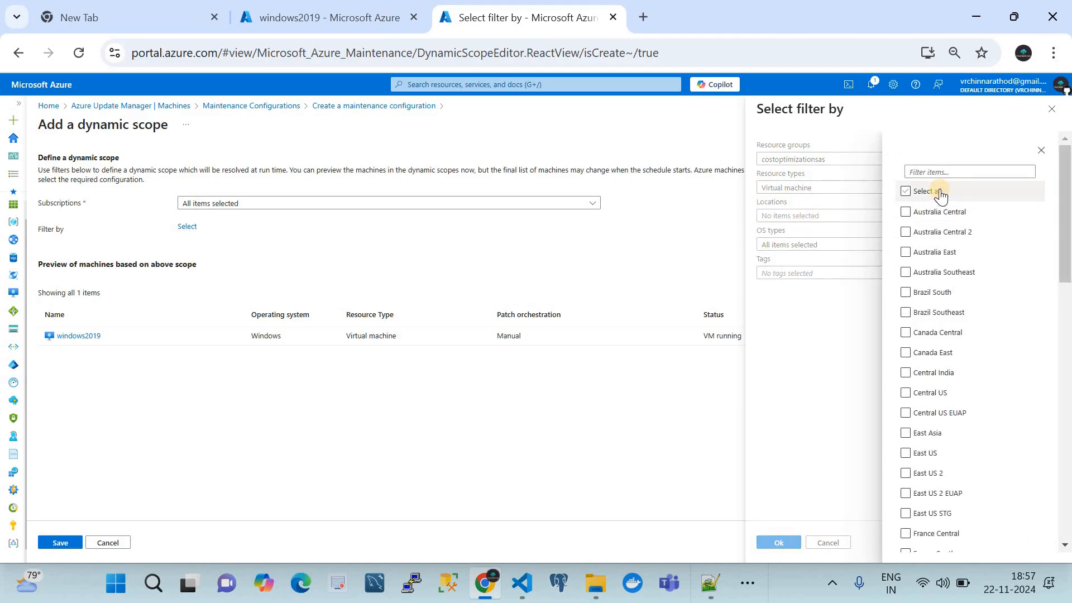
click(913, 172)
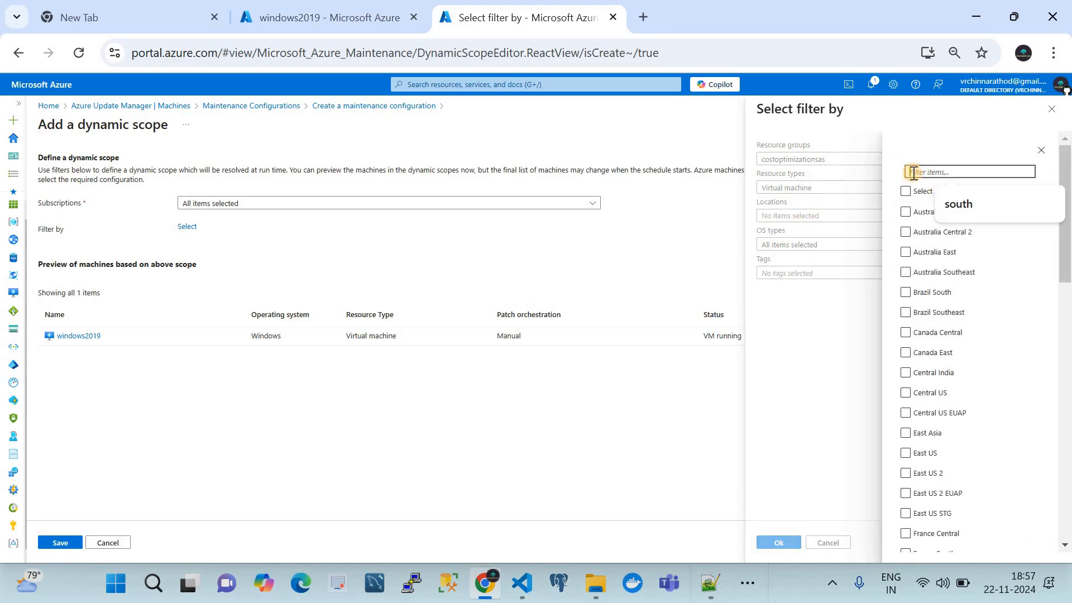
text(so)
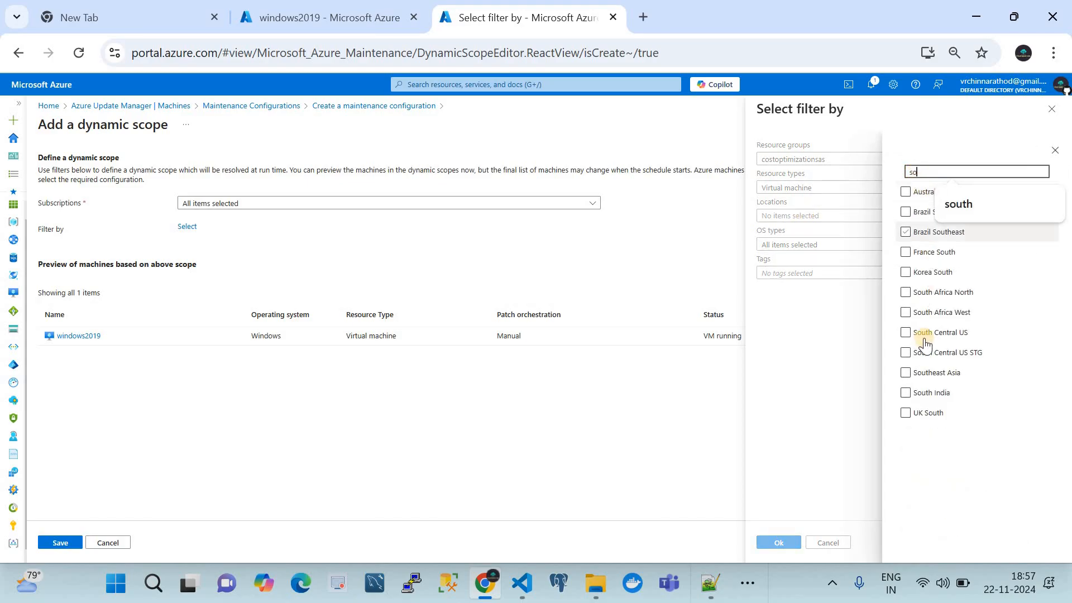
click(922, 380)
click(813, 387)
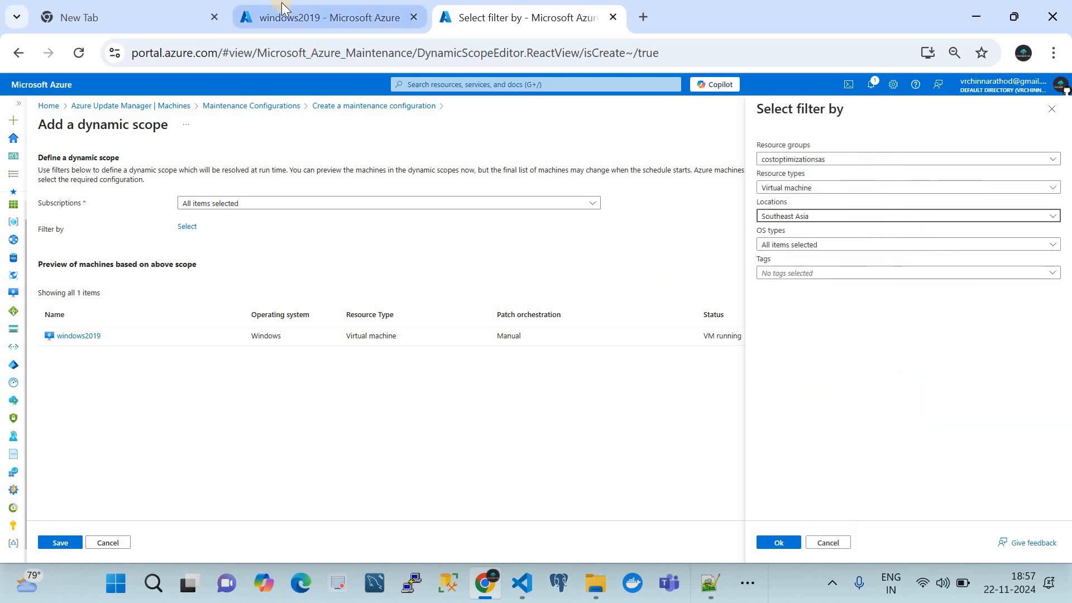
Step: Compare the location of the windows2019 virtual machine with the location selected in the scope filter
click(292, 8)
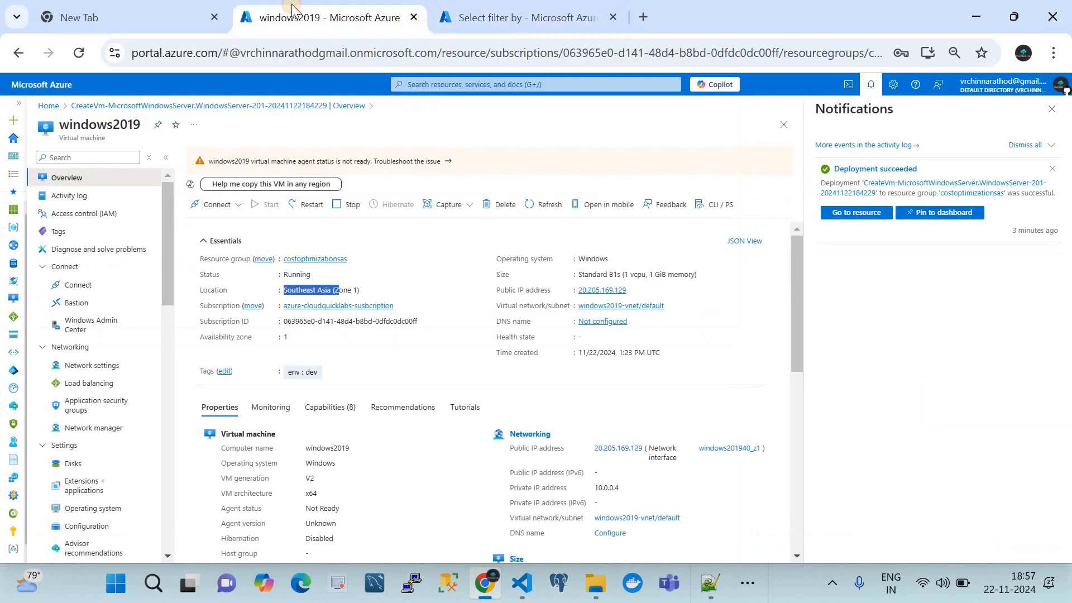
click(525, 8)
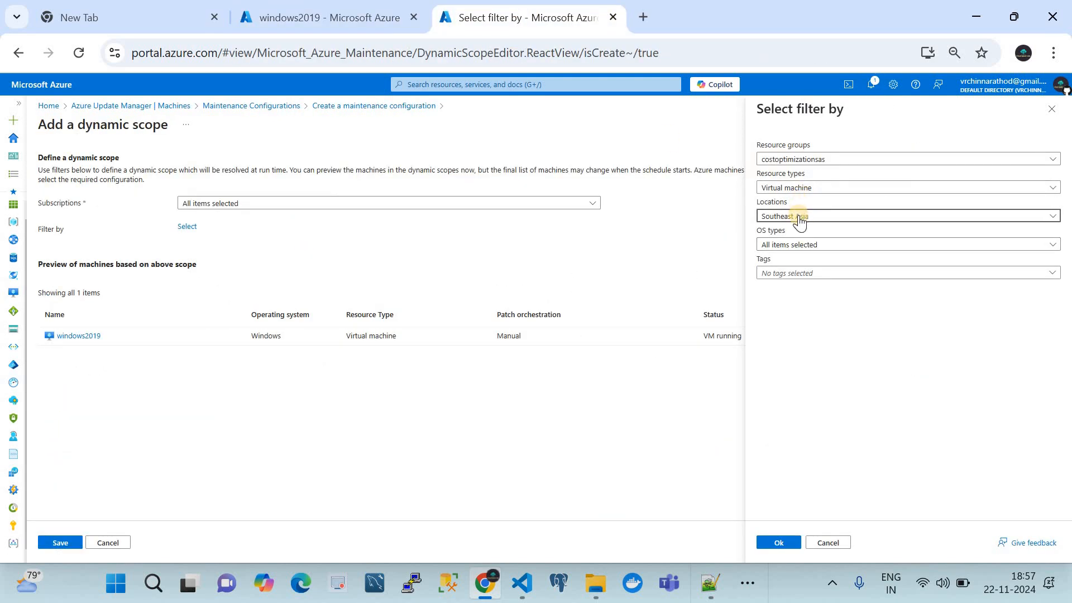
click(799, 220)
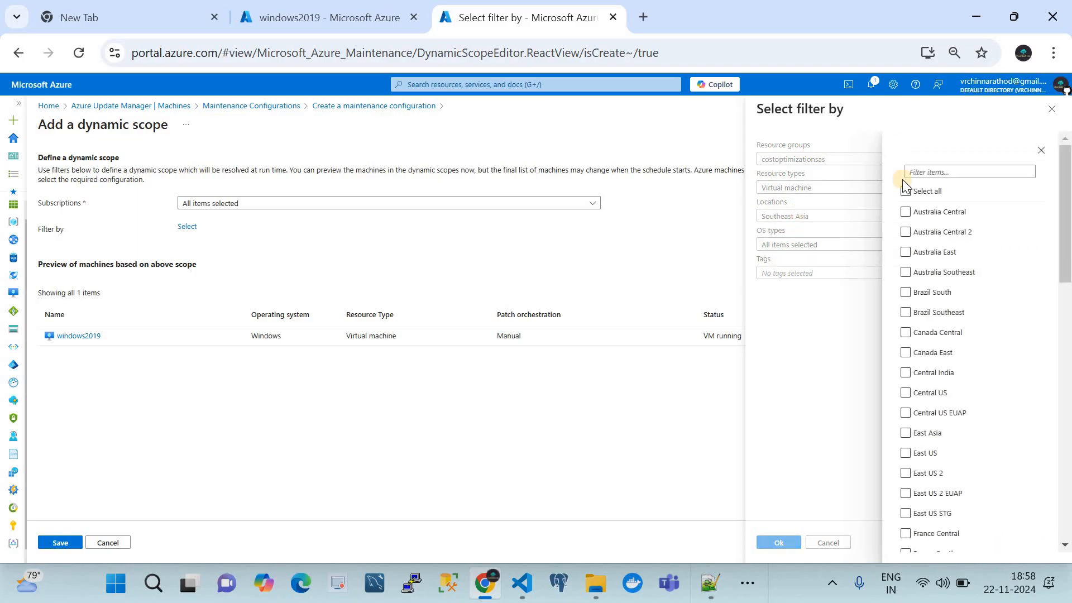
click(831, 334)
Step: Restrict the scope filter's OS types to Windows by excluding Linux
click(792, 244)
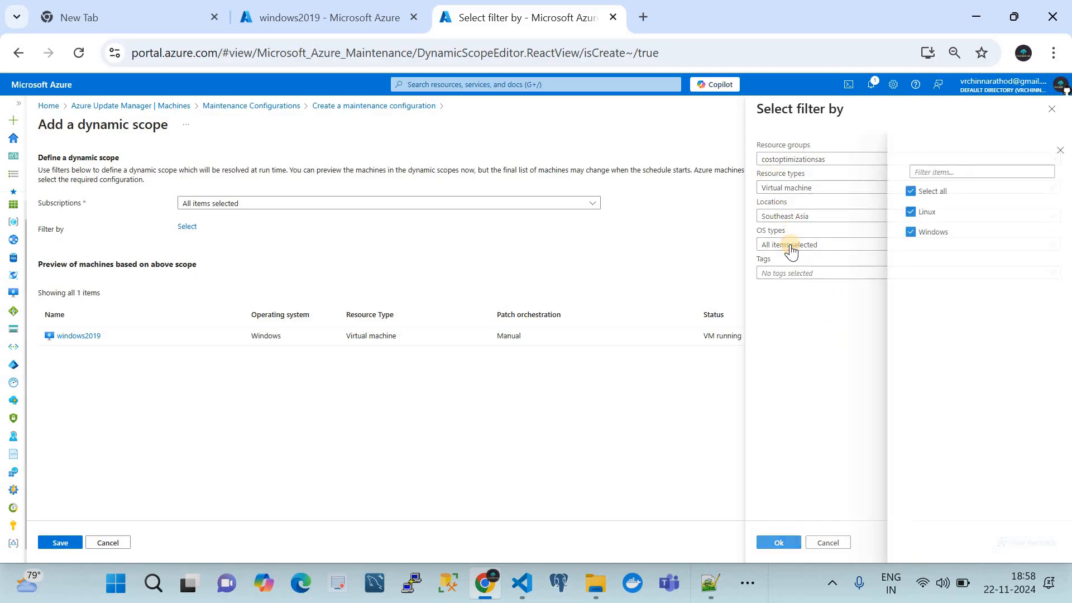
click(904, 214)
click(823, 385)
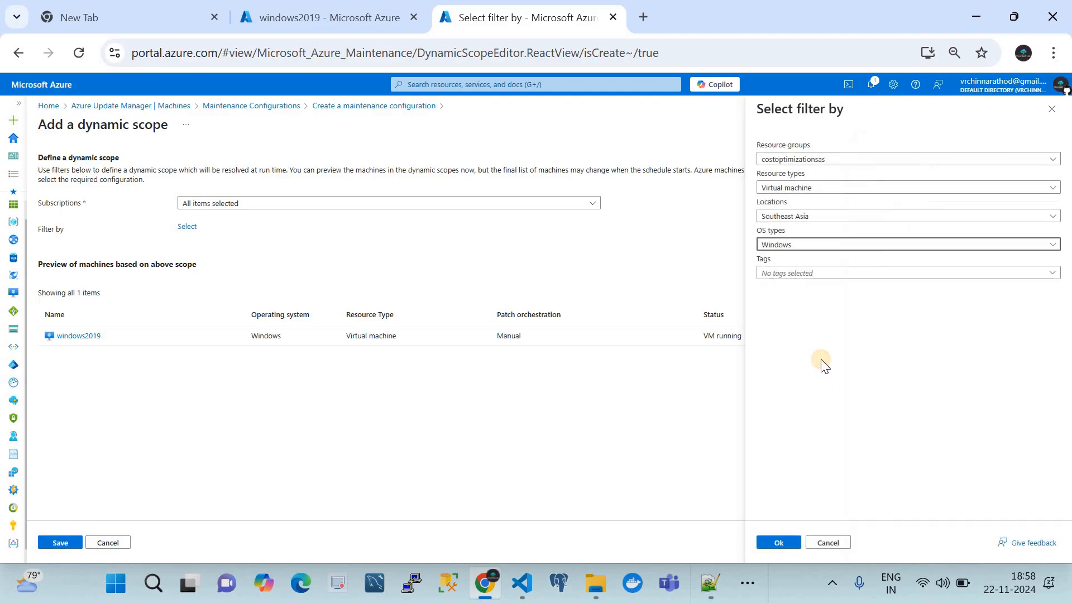
Step: Add a tag filter to the dynamic scope with the name env and the value dev
click(805, 274)
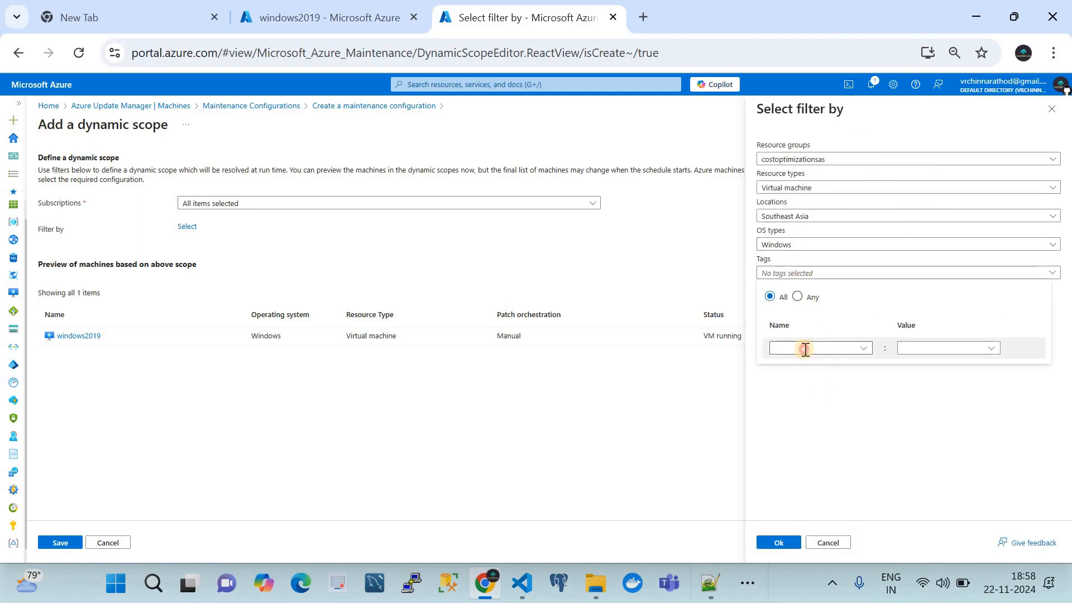
click(806, 349)
text(env)
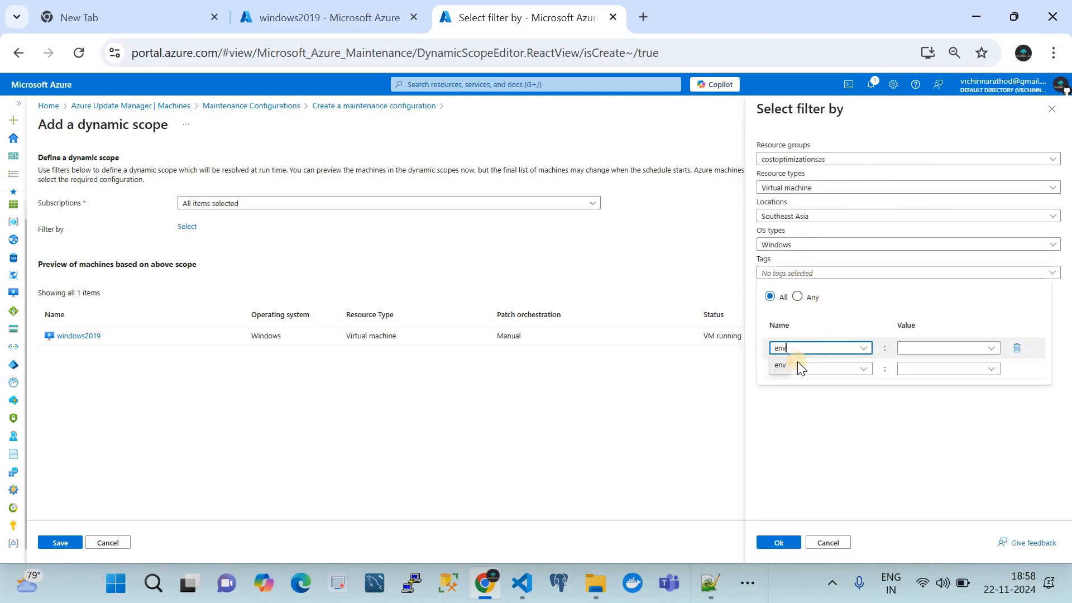
click(783, 369)
click(935, 347)
text(dev)
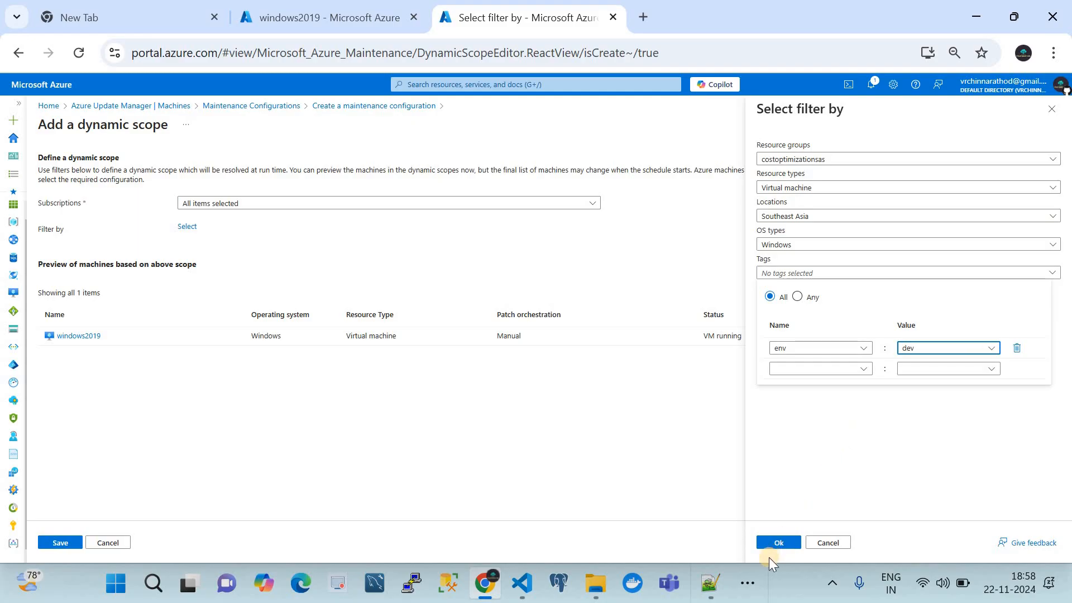
Step: Apply the filters and save the dynamic scope, using the option to change the required options to ensure schedule supportability
click(777, 544)
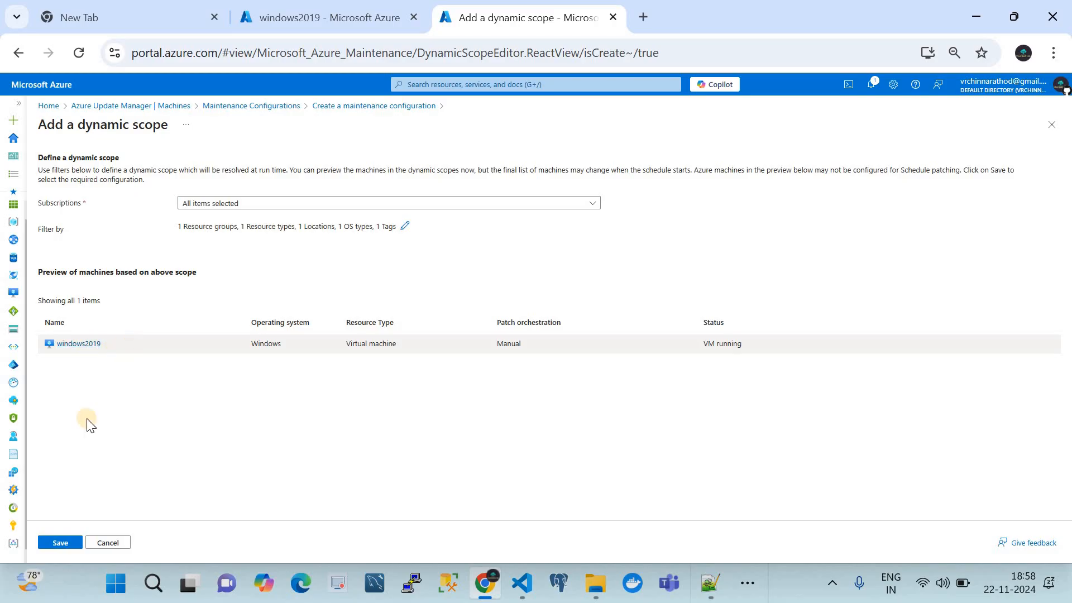
click(66, 545)
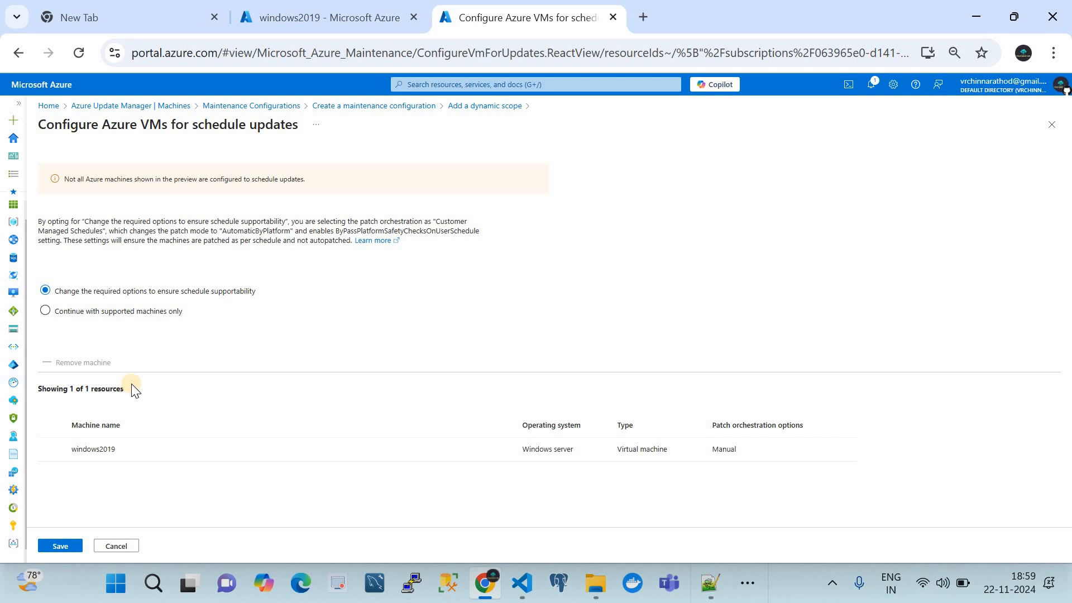
click(61, 545)
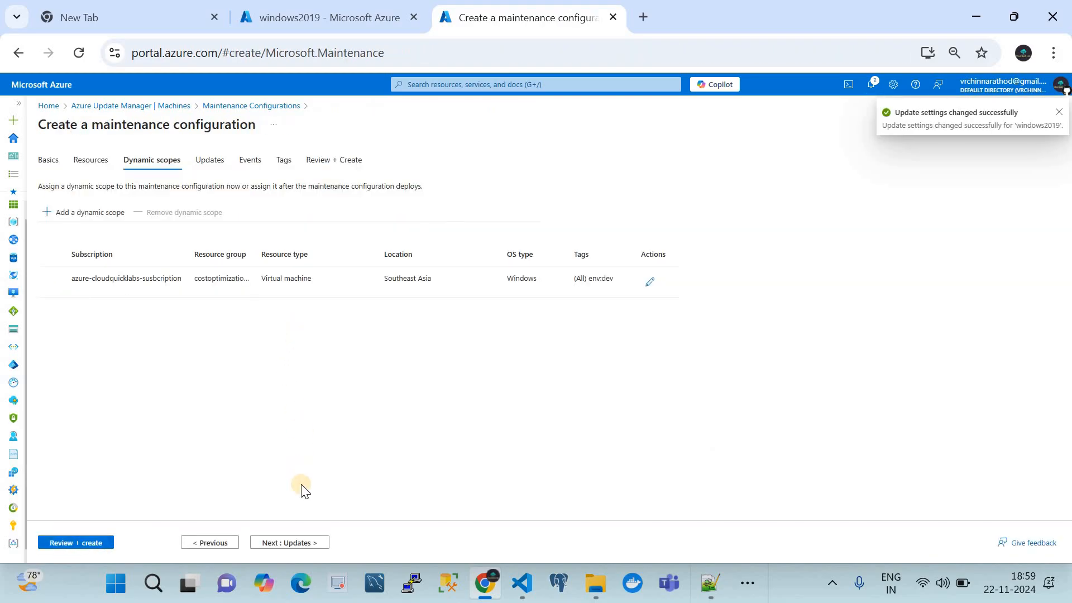
Step: Set the included update classifications to all Windows classifications and exclude Security and critical updates for Linux
click(298, 542)
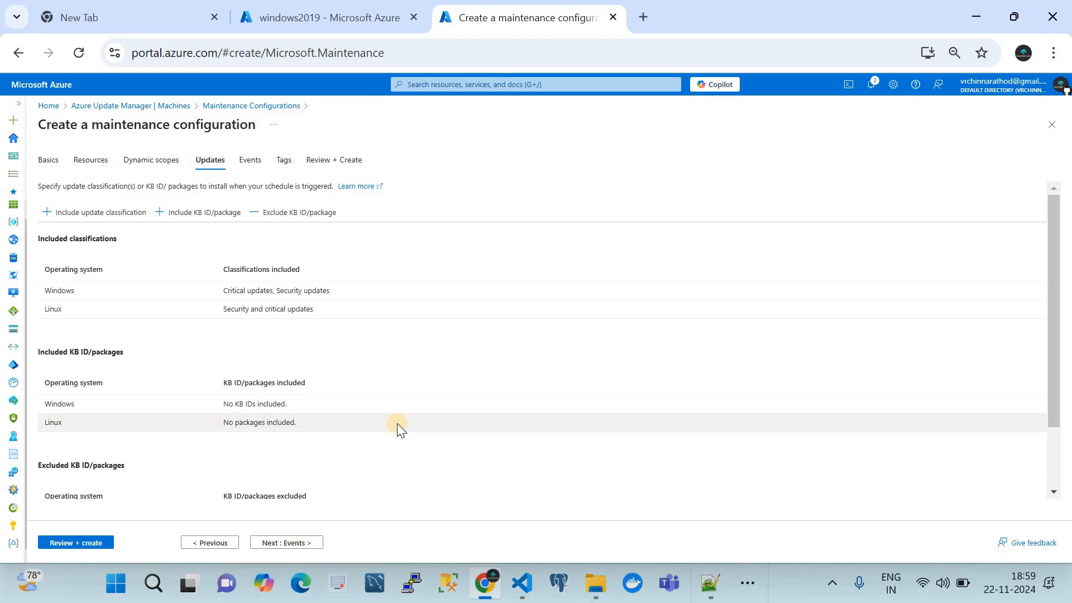
click(101, 212)
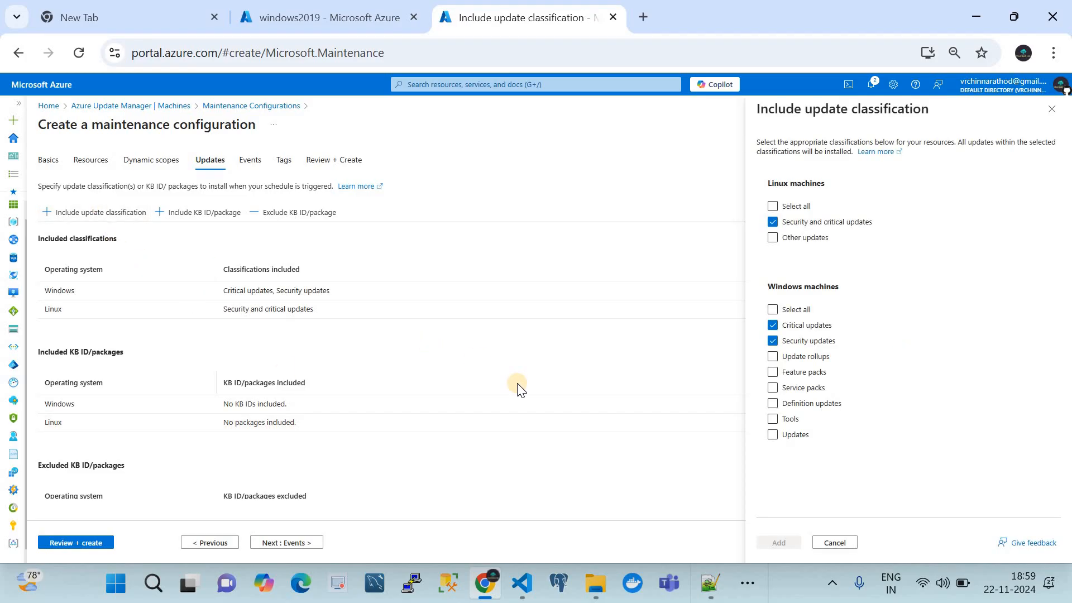
click(773, 222)
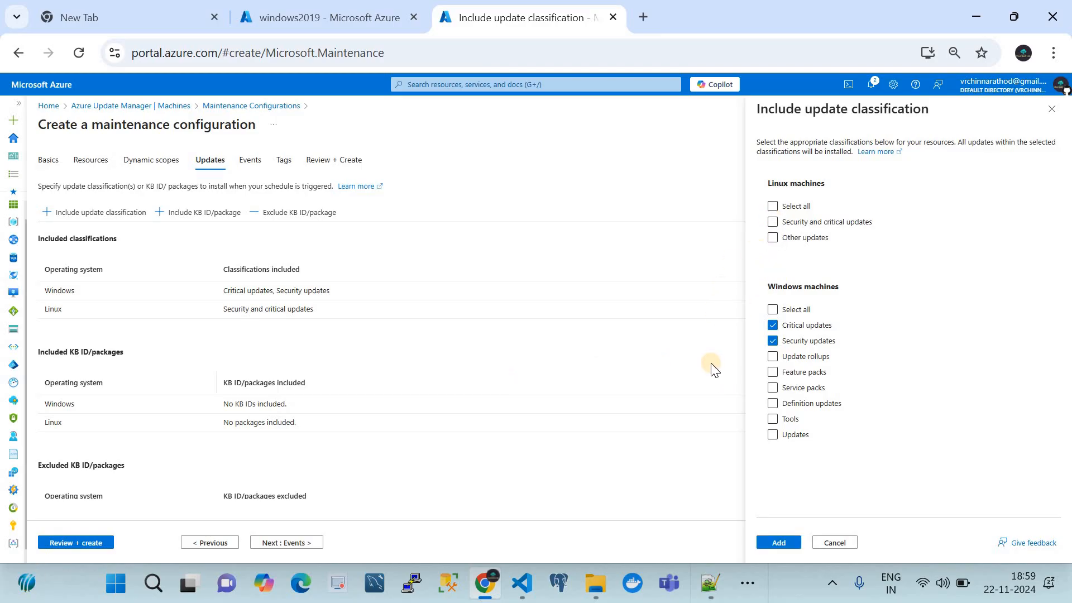
click(774, 310)
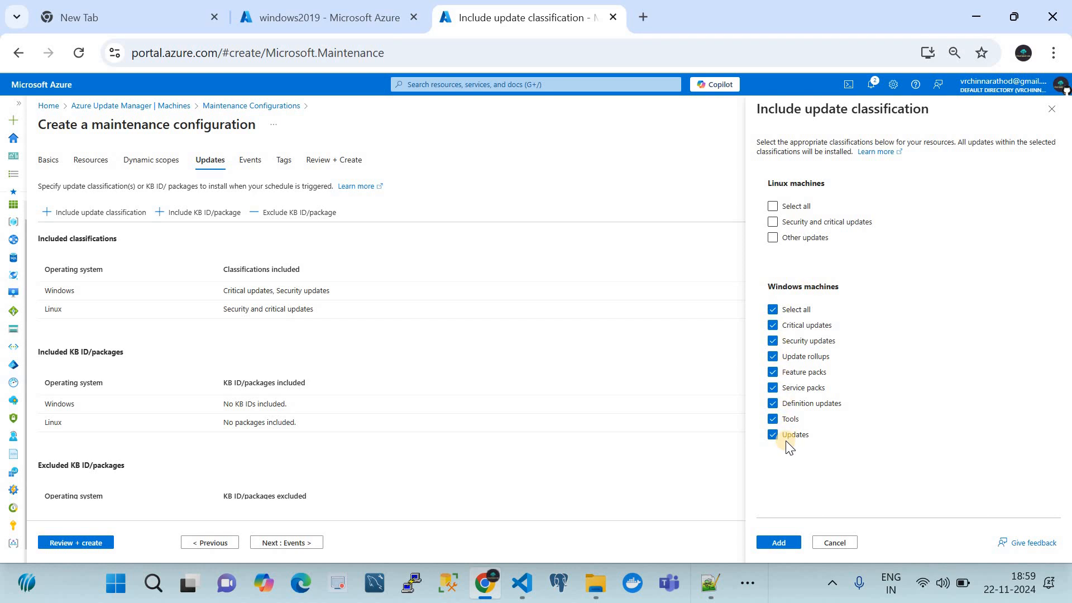
click(782, 543)
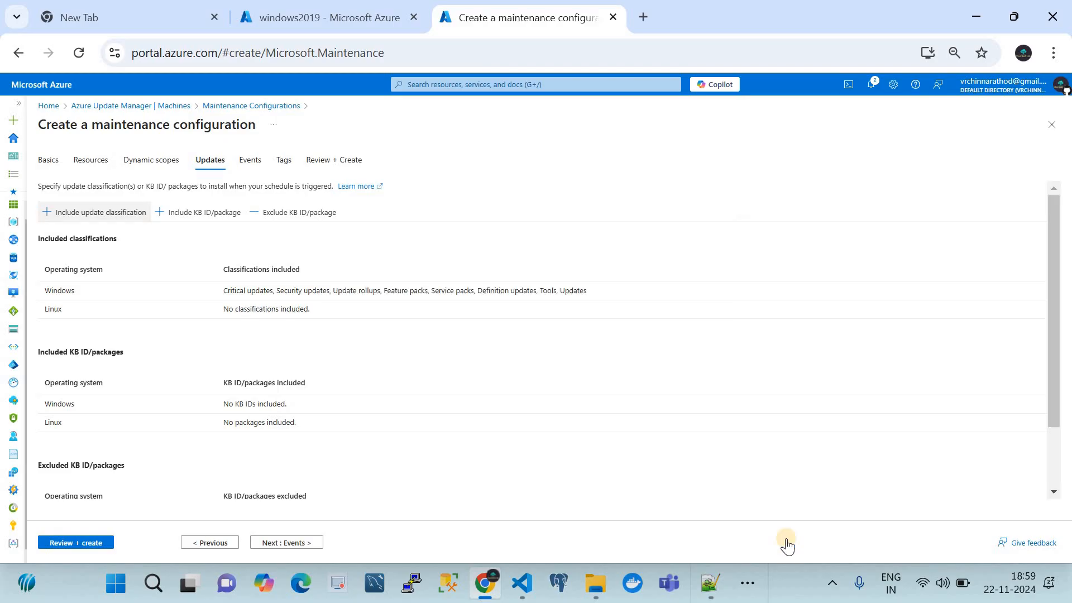
Step: View the options for including and excluding specific KB IDs or packages, leaving both without entries
click(196, 213)
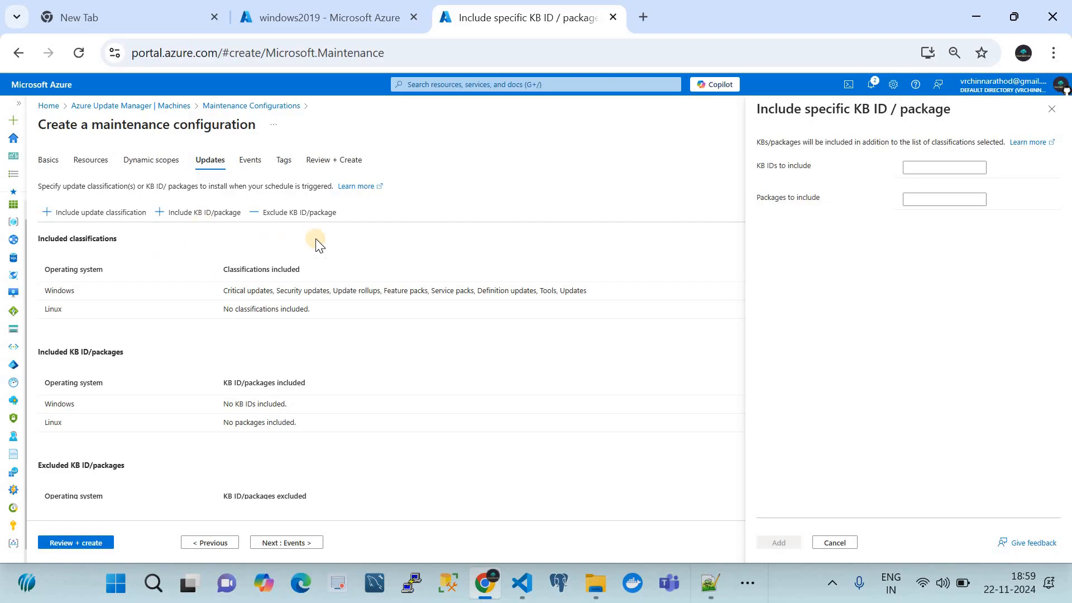
click(1052, 109)
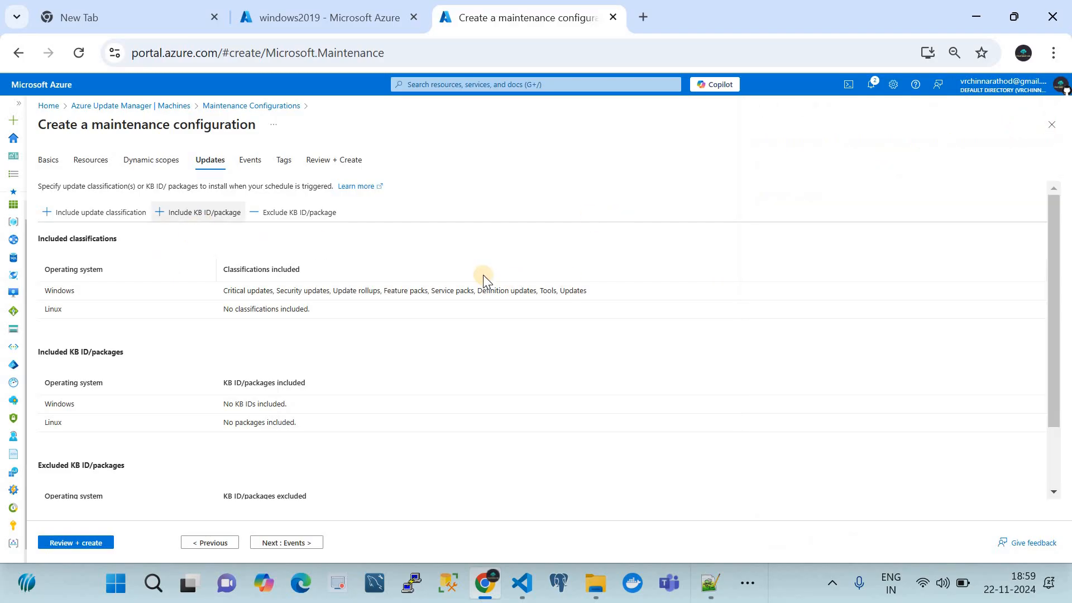
click(277, 222)
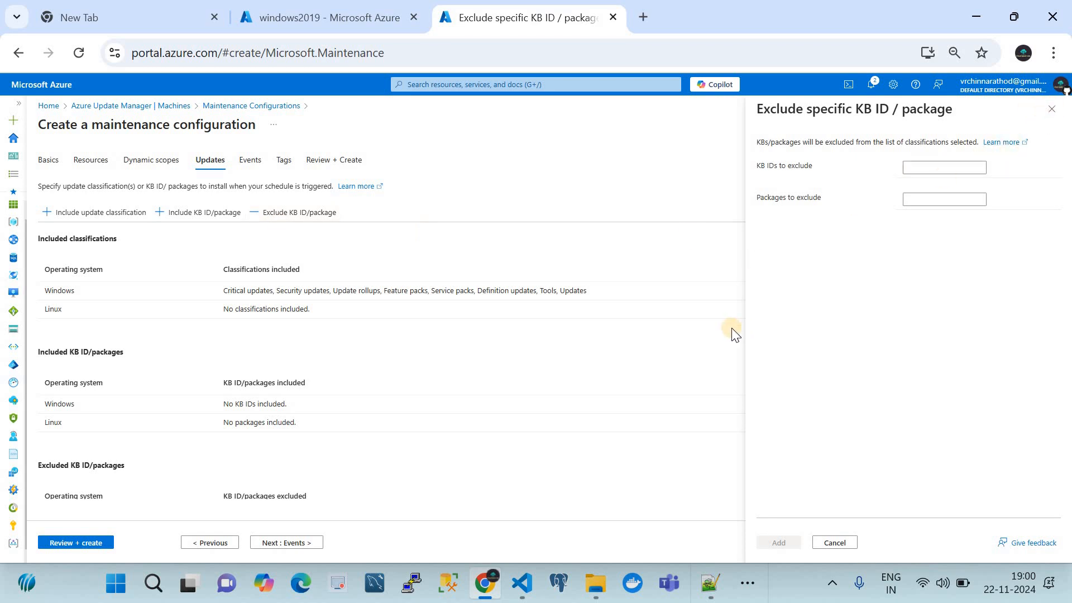
click(1052, 110)
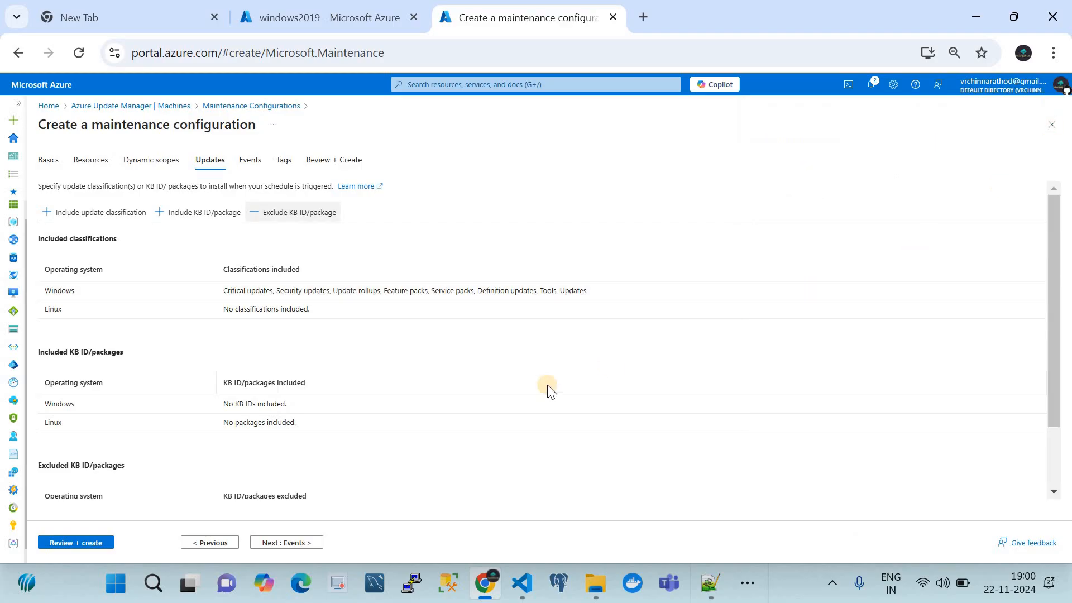
Step: Skip the events and tags, create the reviewed maintenance configuration TestW2019PM, and refresh its deployment status
click(287, 543)
click(290, 544)
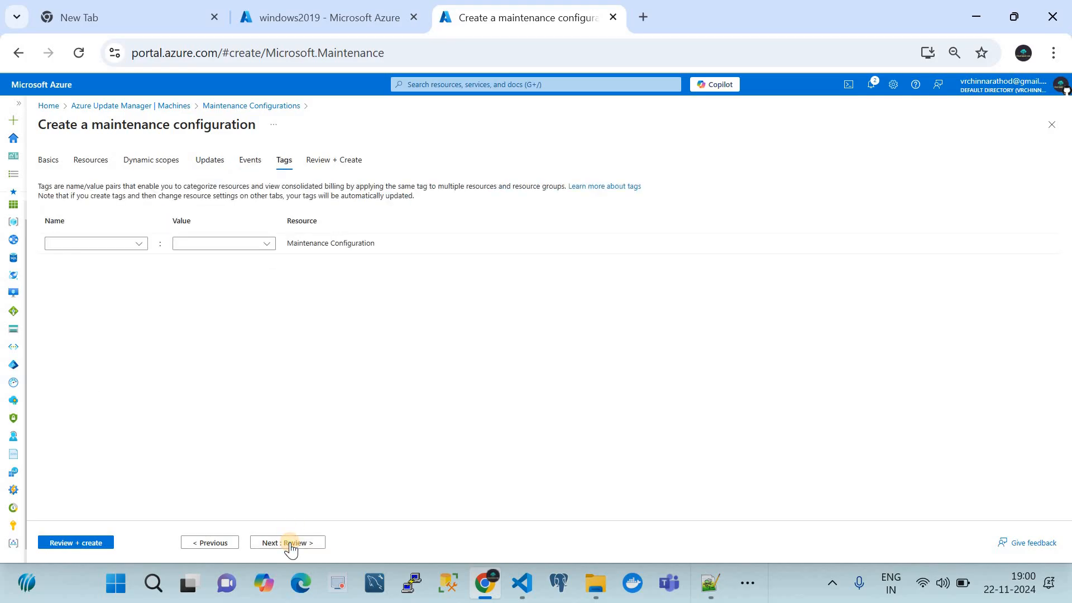
click(289, 543)
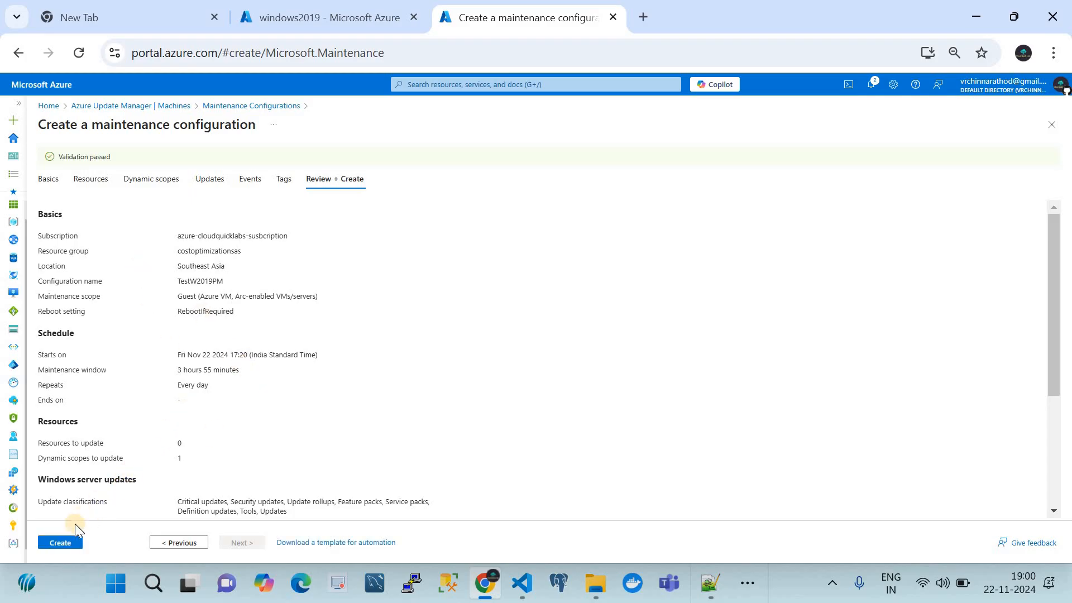
click(71, 544)
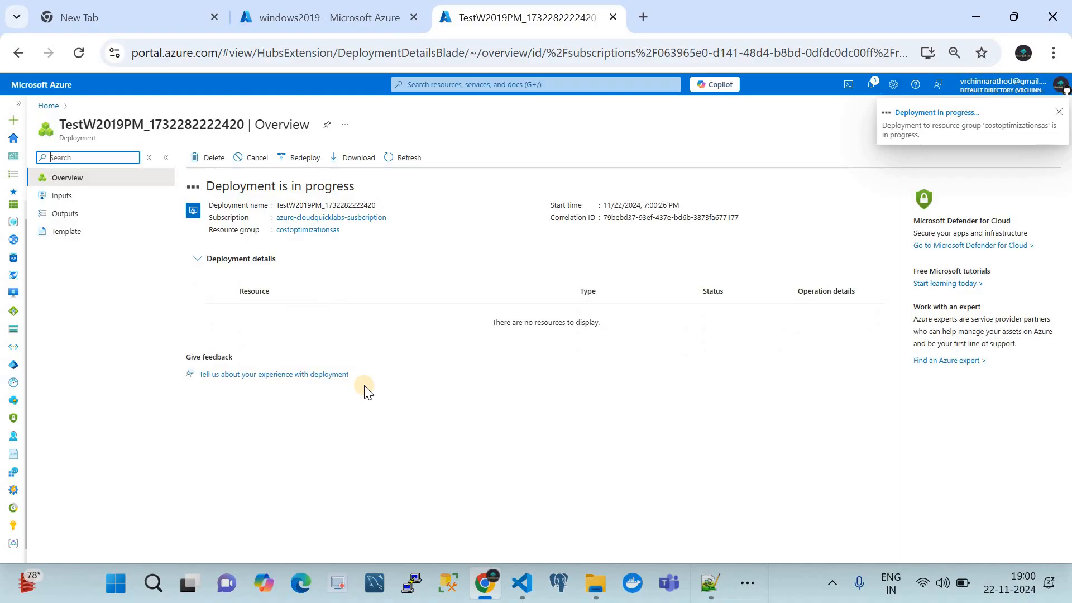
click(398, 159)
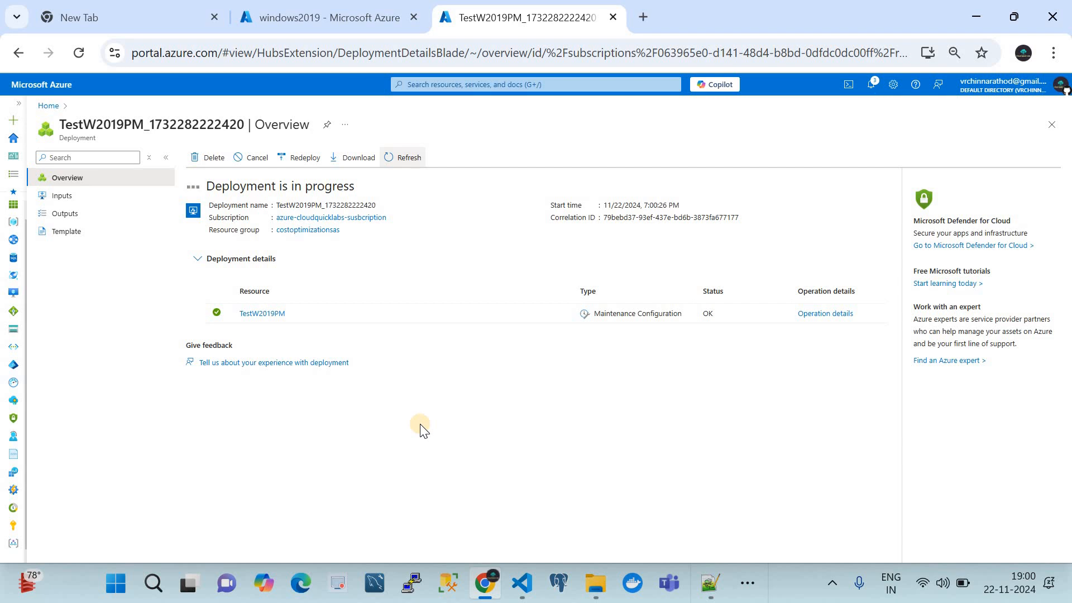
click(404, 162)
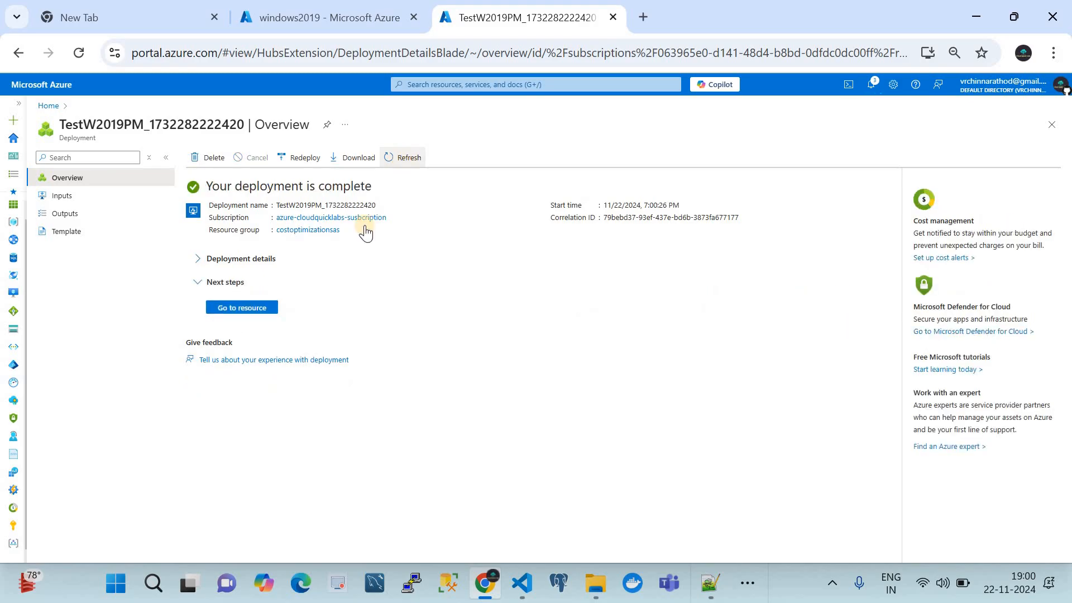
Step: Open the machines list in Azure Update Manager and select the windows2019 virtual machine
click(420, 85)
click(423, 250)
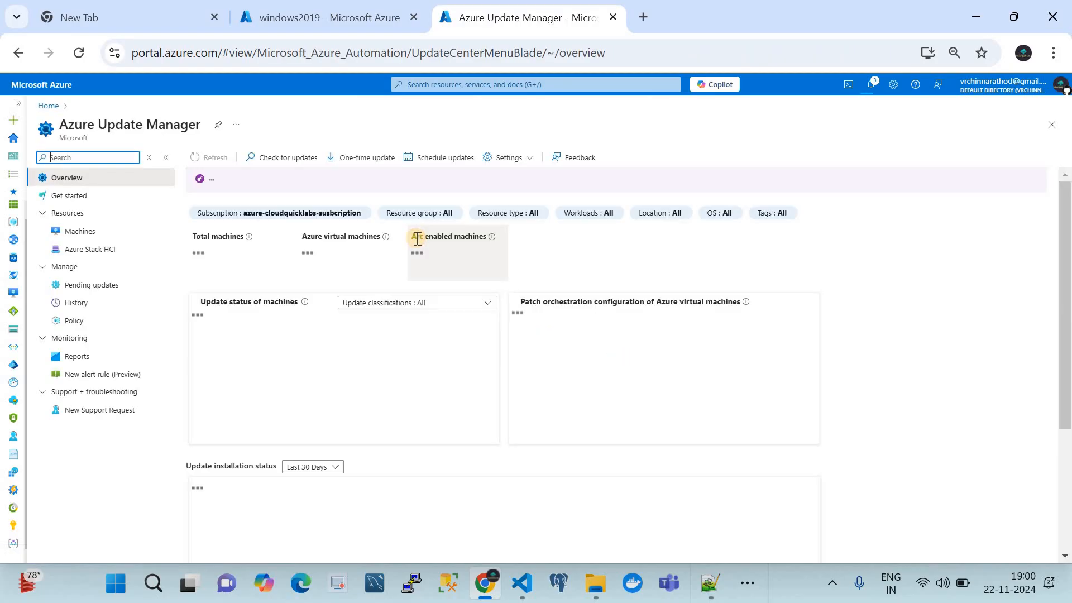
click(103, 231)
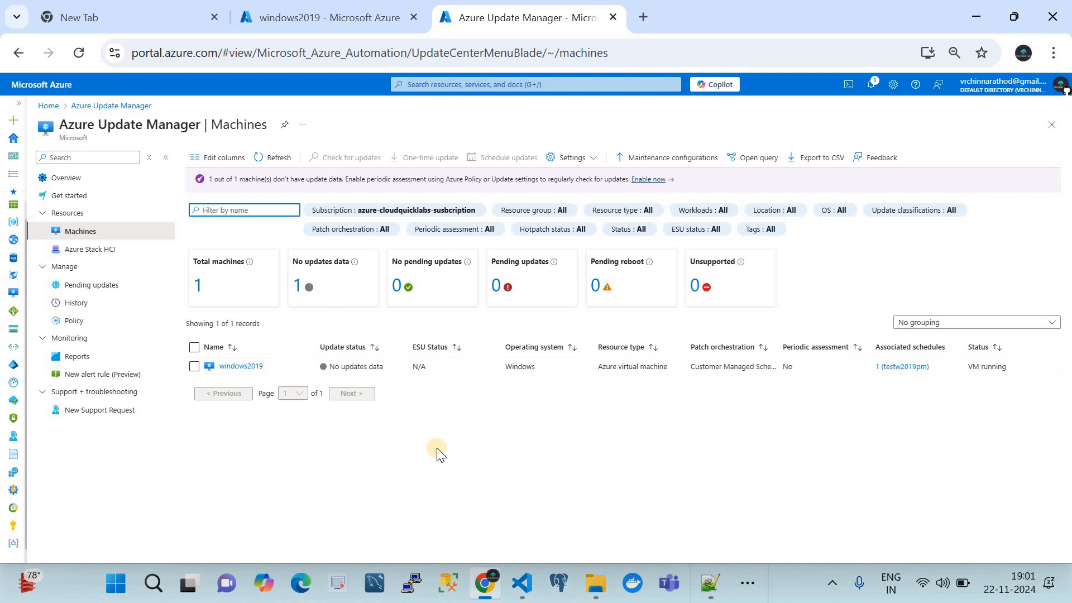
click(195, 347)
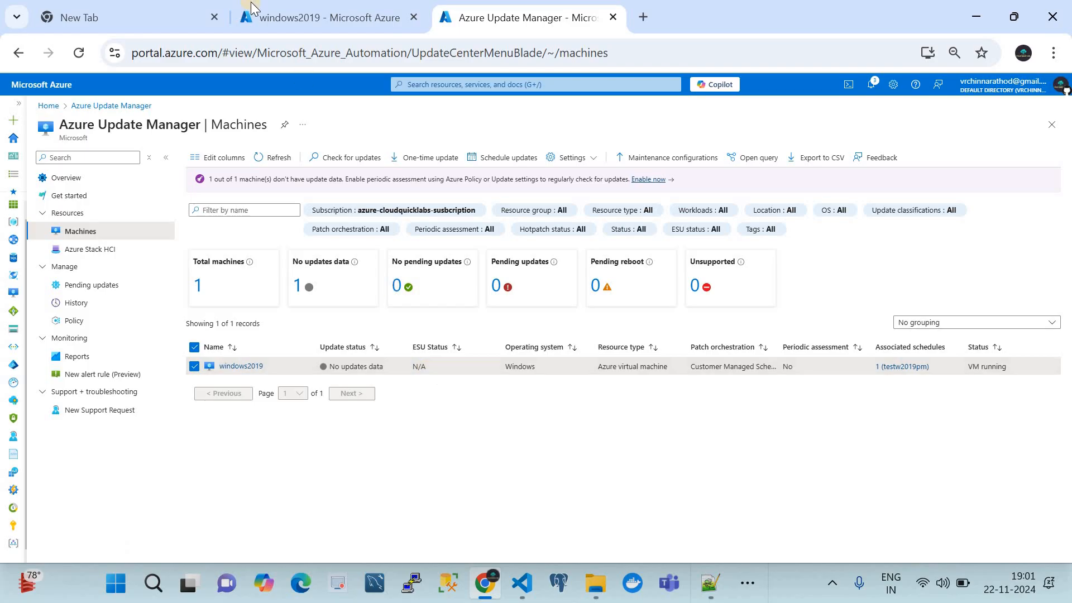
Step: Go to the windows2019 virtual machine and open its Updates page under Operations
click(283, 18)
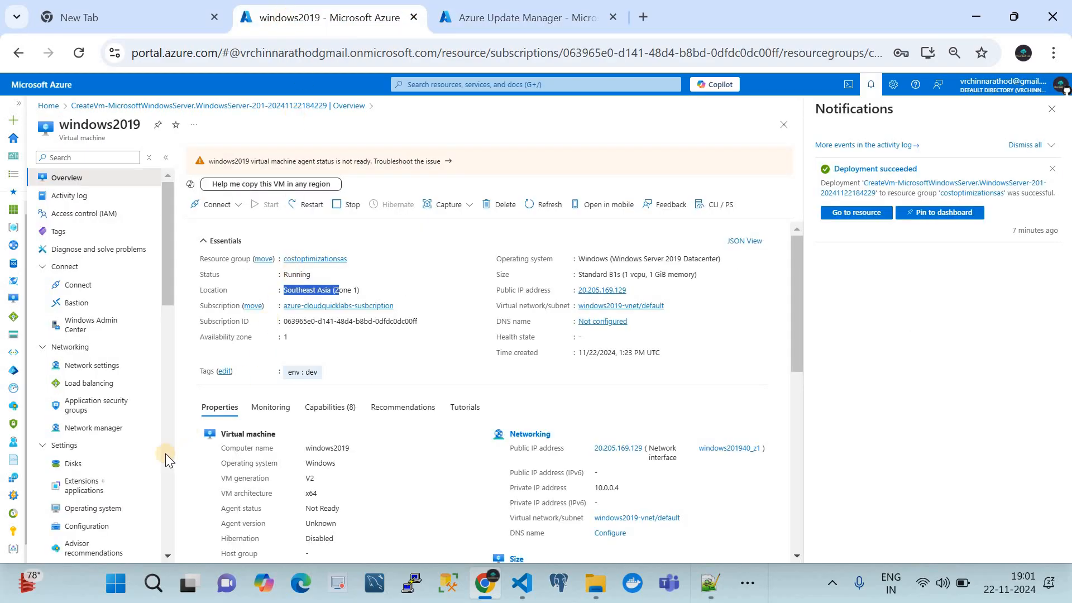
click(42, 267)
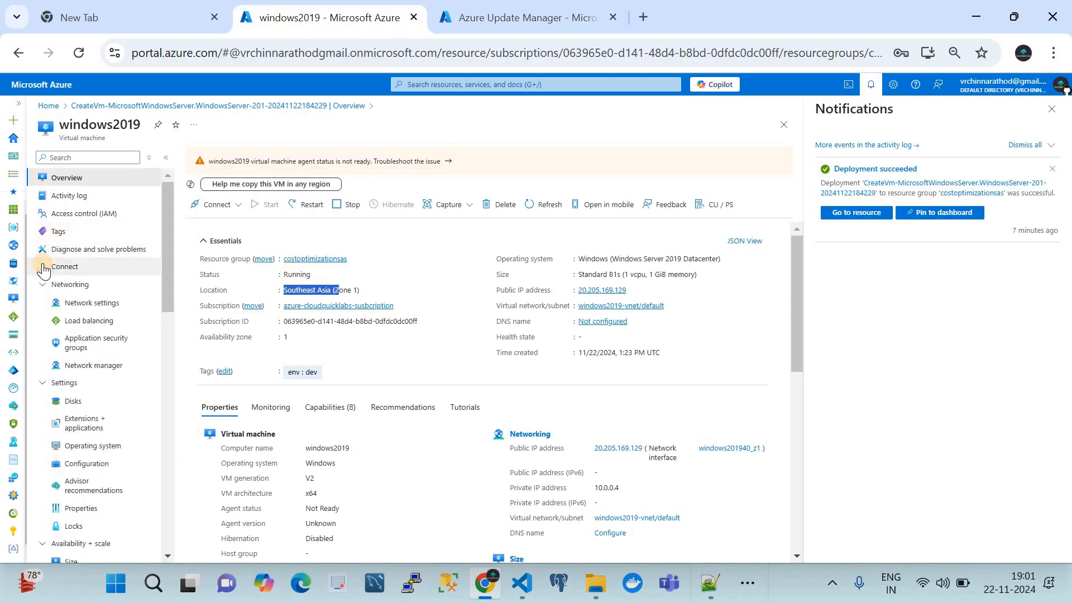
click(44, 286)
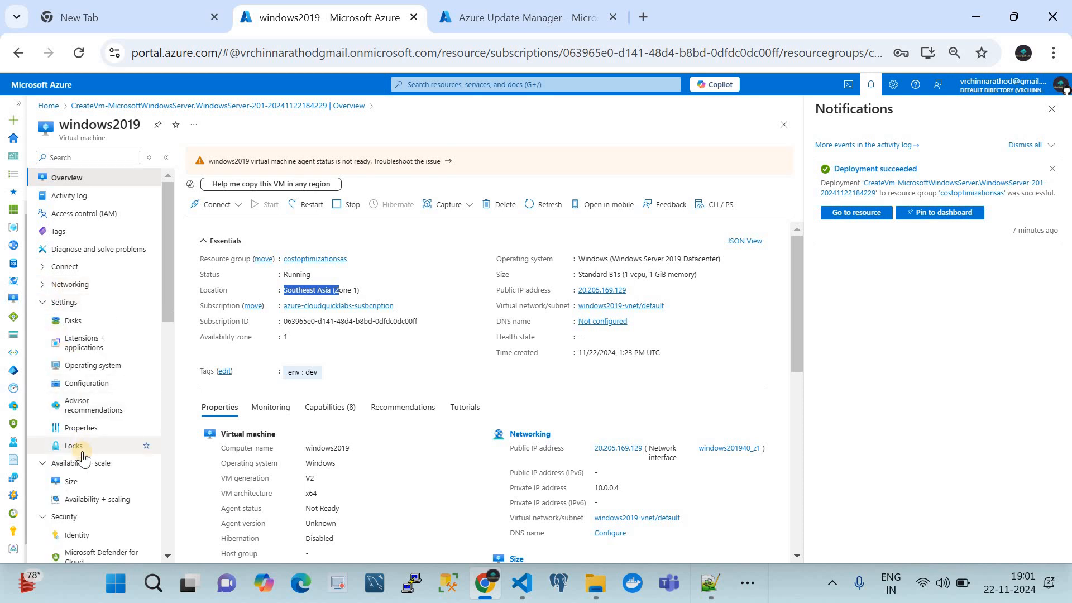
scroll(83, 458, down, 5)
scroll(83, 458, down, 5)
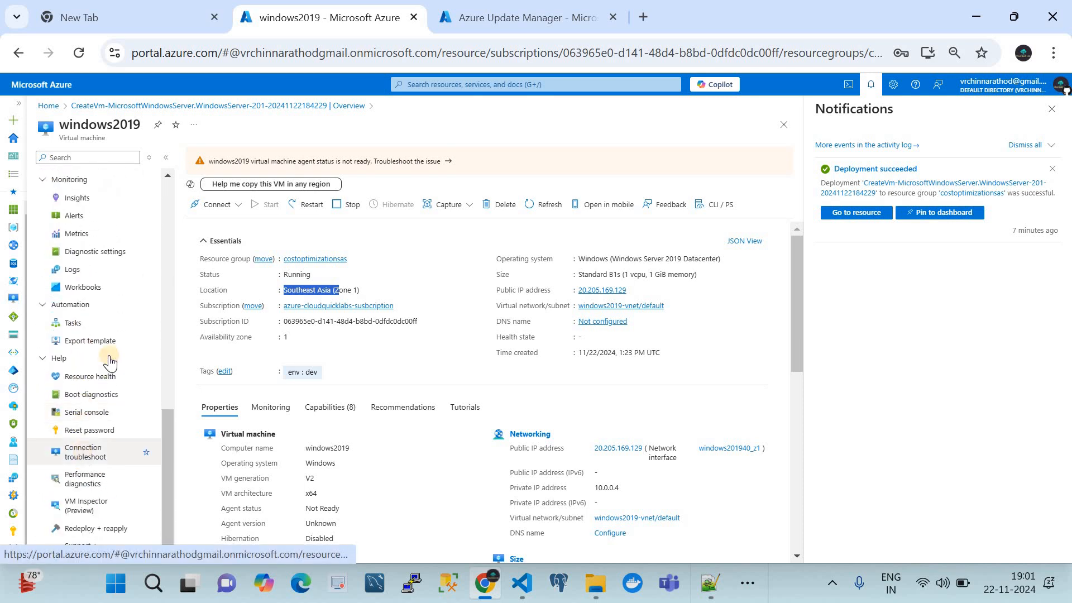
scroll(109, 357, up, 4)
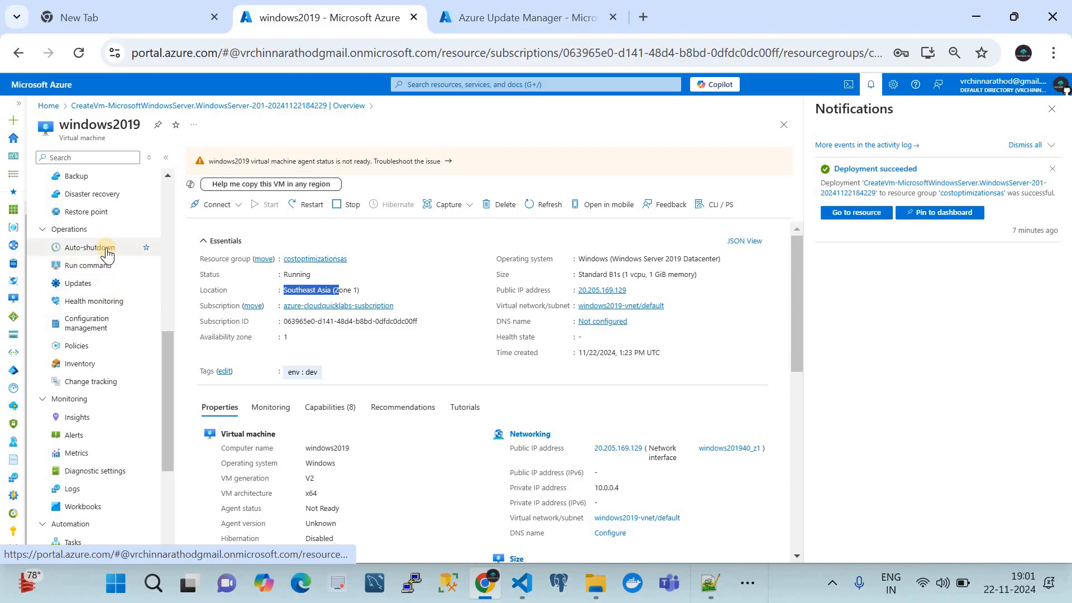
click(95, 283)
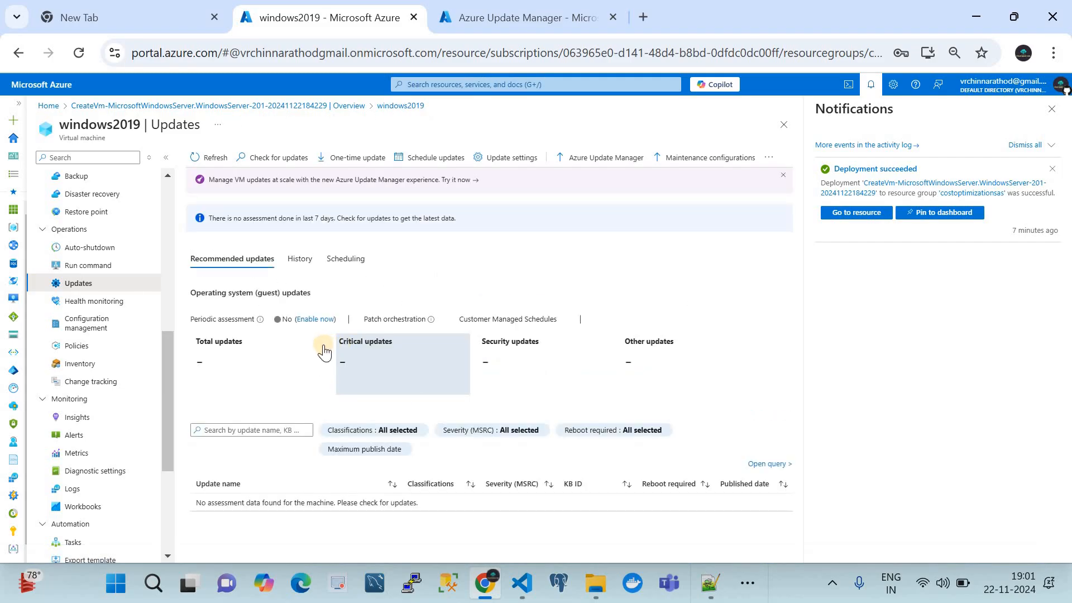
Step: Examine the update history and the scheduled maintenance configurations of windows2019, and return to its recommended updates
click(300, 262)
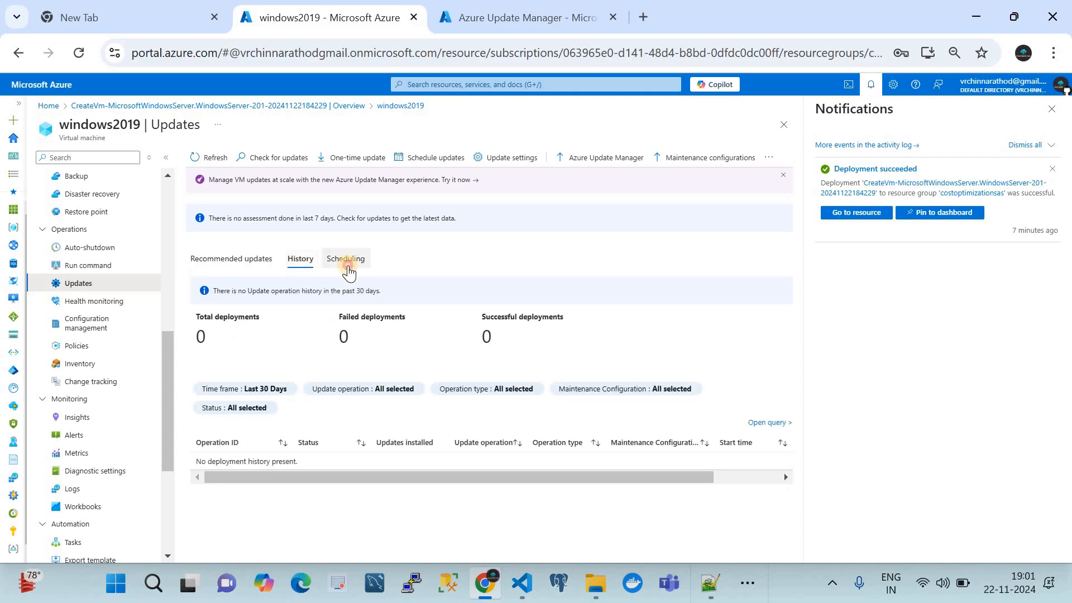
click(347, 263)
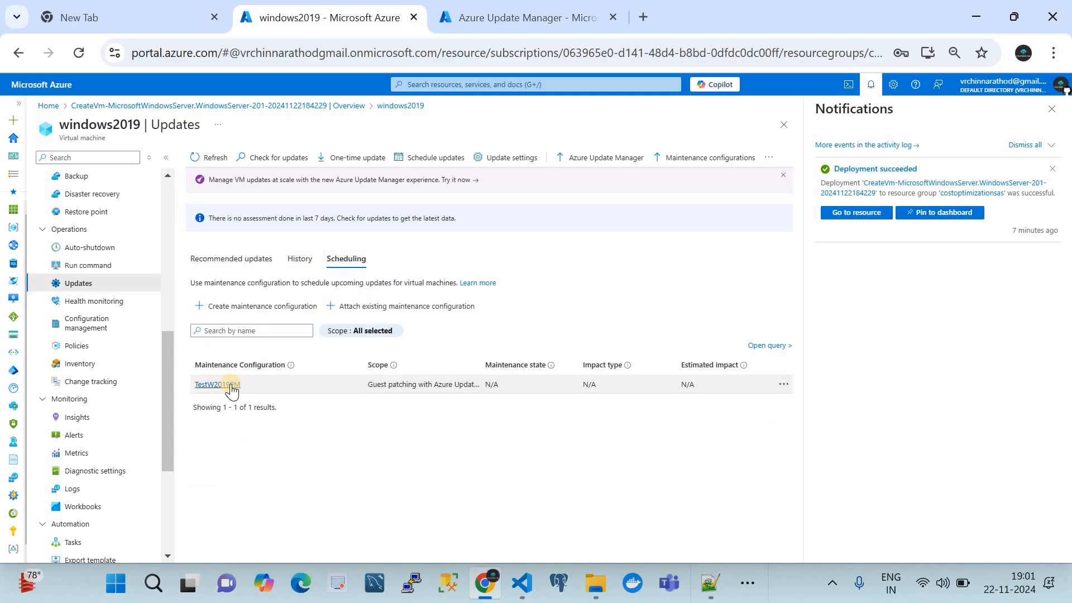
click(244, 263)
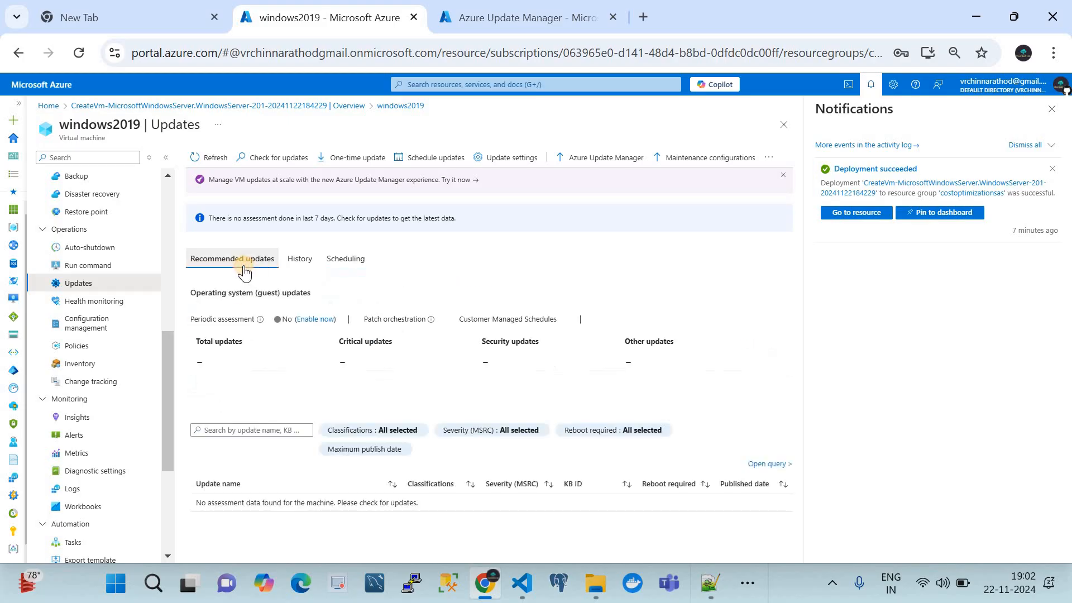
Step: Start an immediate check for updates on windows2019 from Azure Update Manager and refresh the update history
click(494, 26)
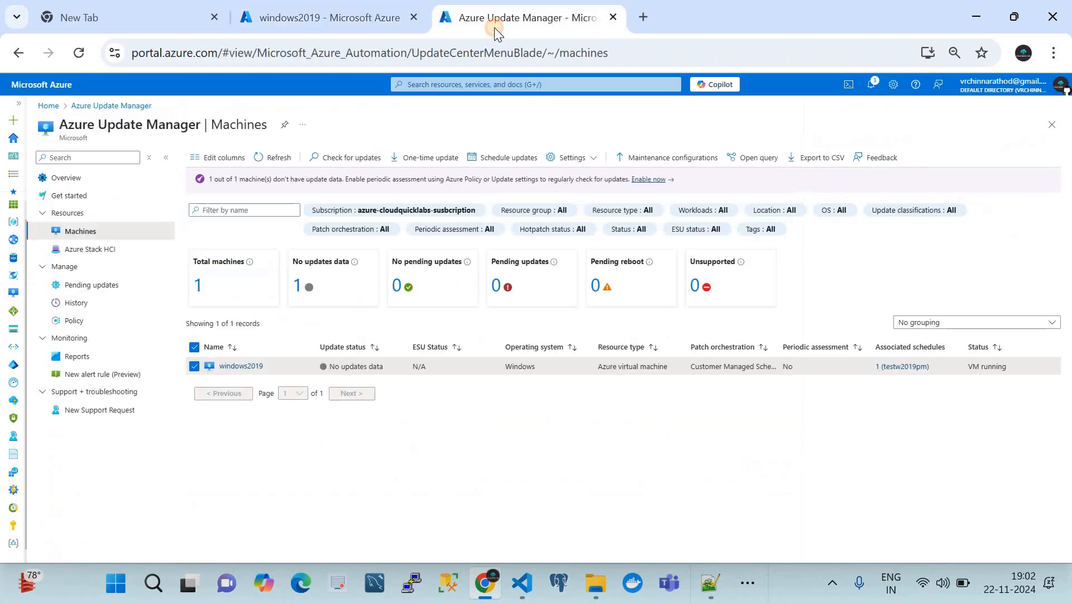
click(345, 163)
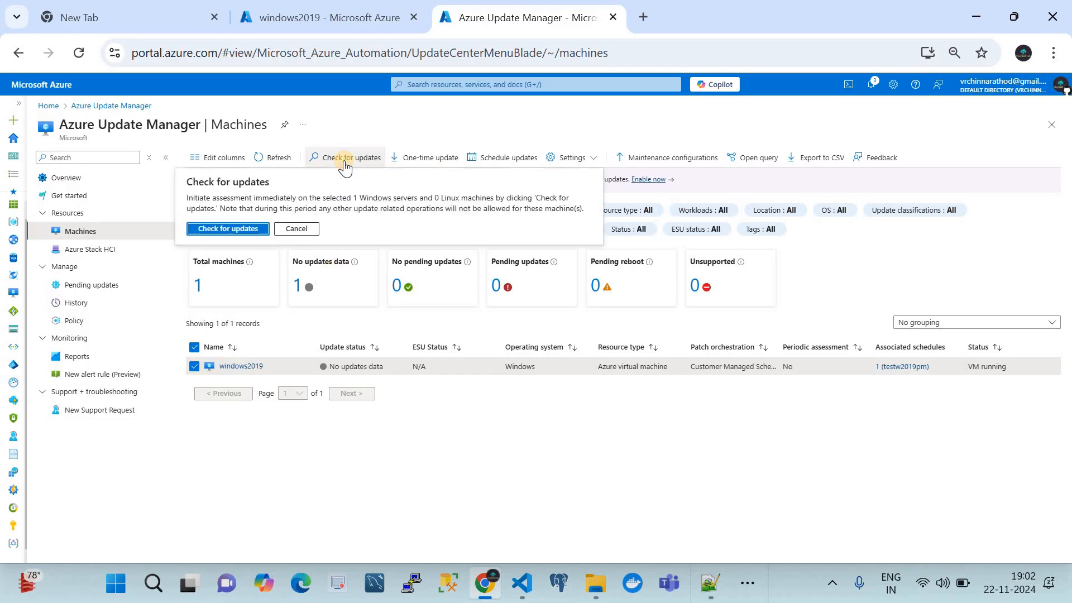
click(245, 230)
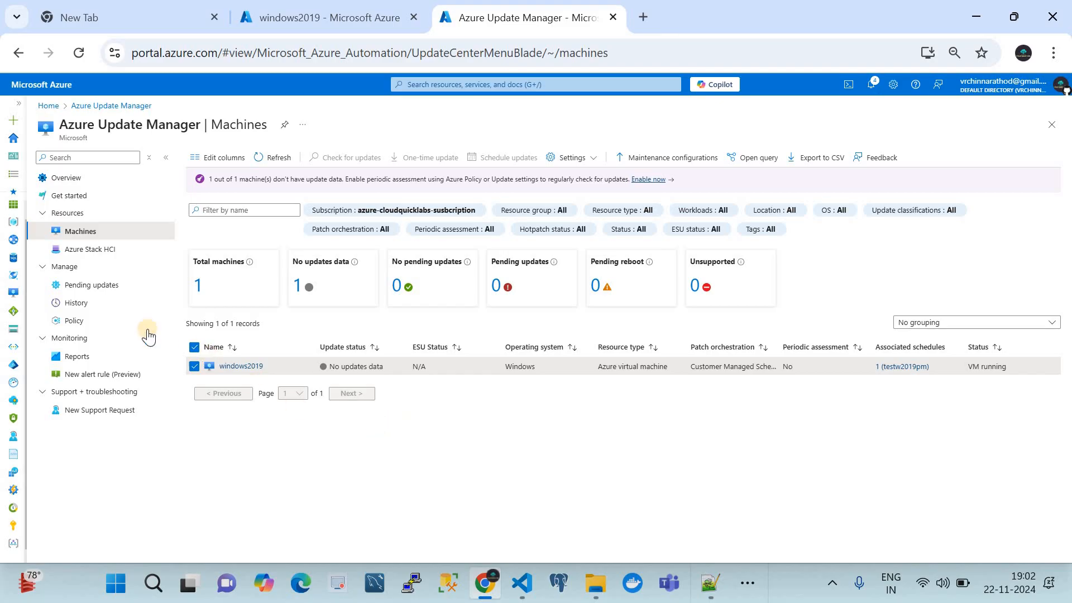
click(103, 306)
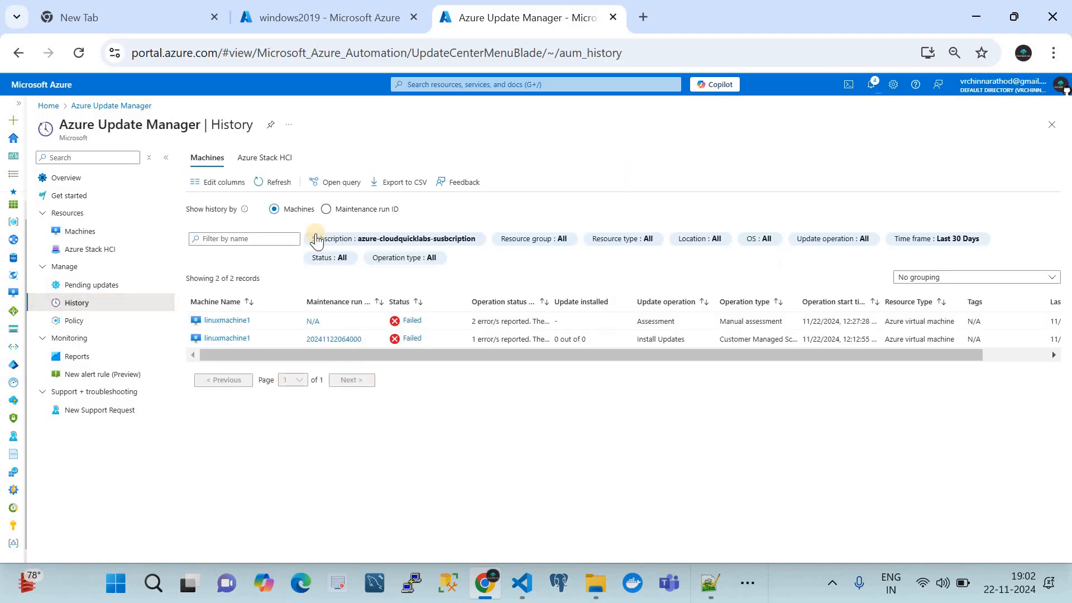
click(274, 182)
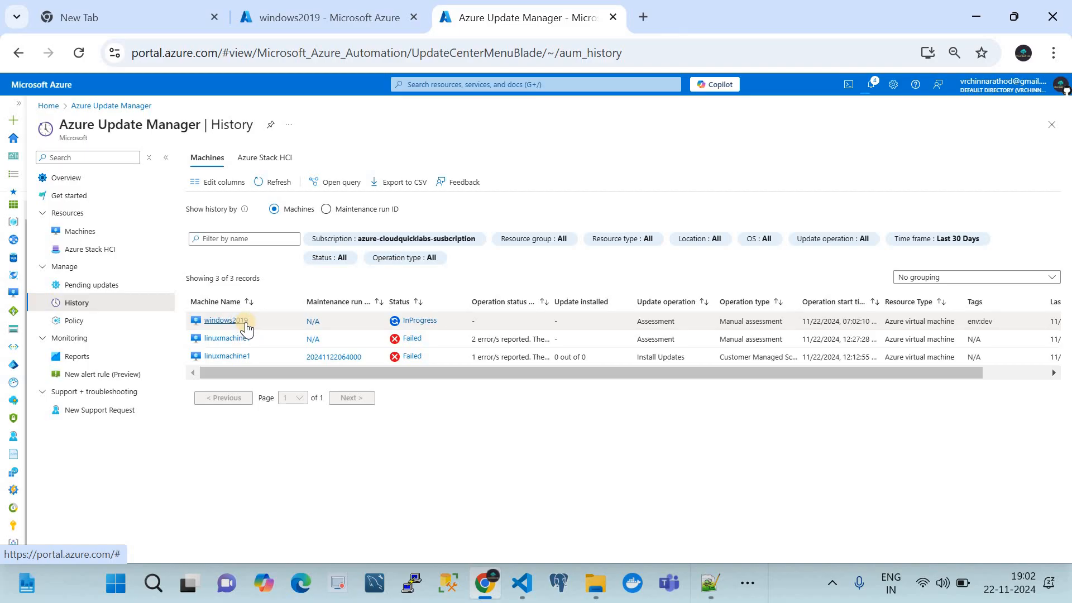
Step: Refresh the windows2019 updates, reopen the machine from the virtual machines list, dismiss the notifications, and open its Updates page again
click(335, 18)
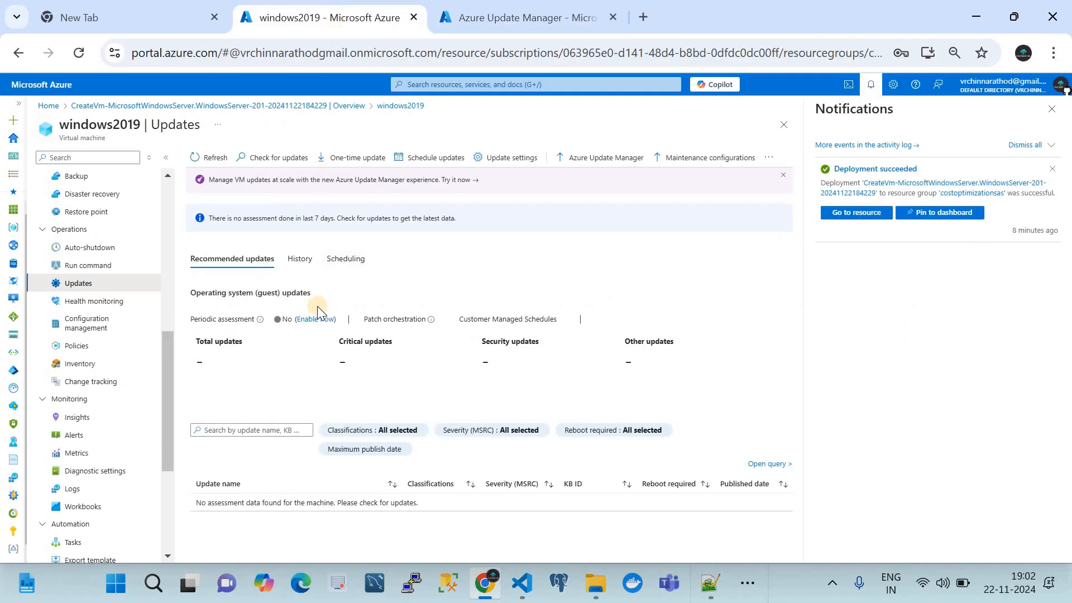
click(209, 162)
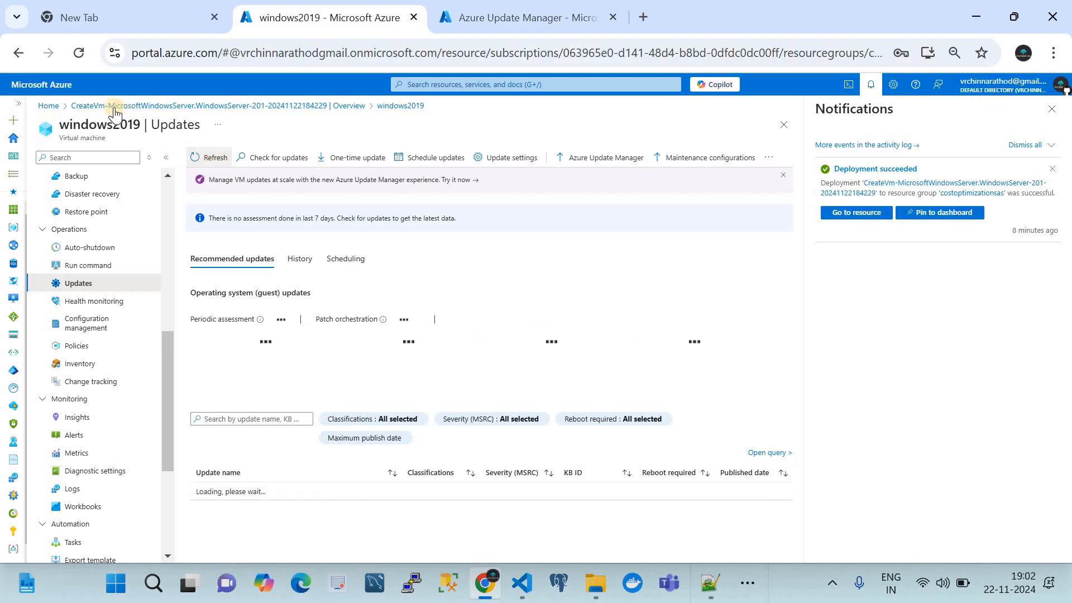
click(12, 301)
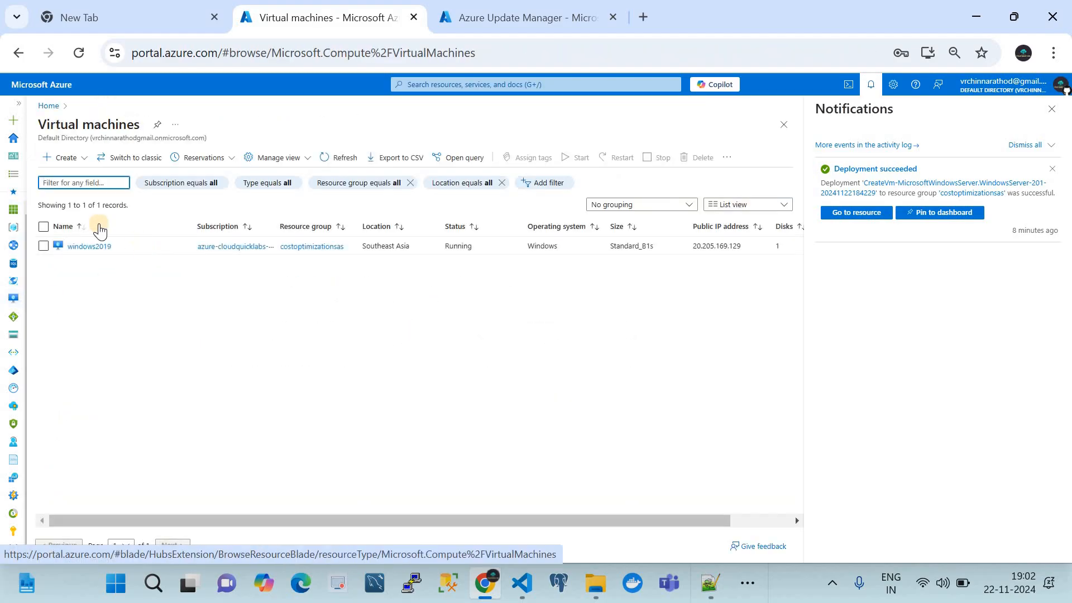
click(96, 247)
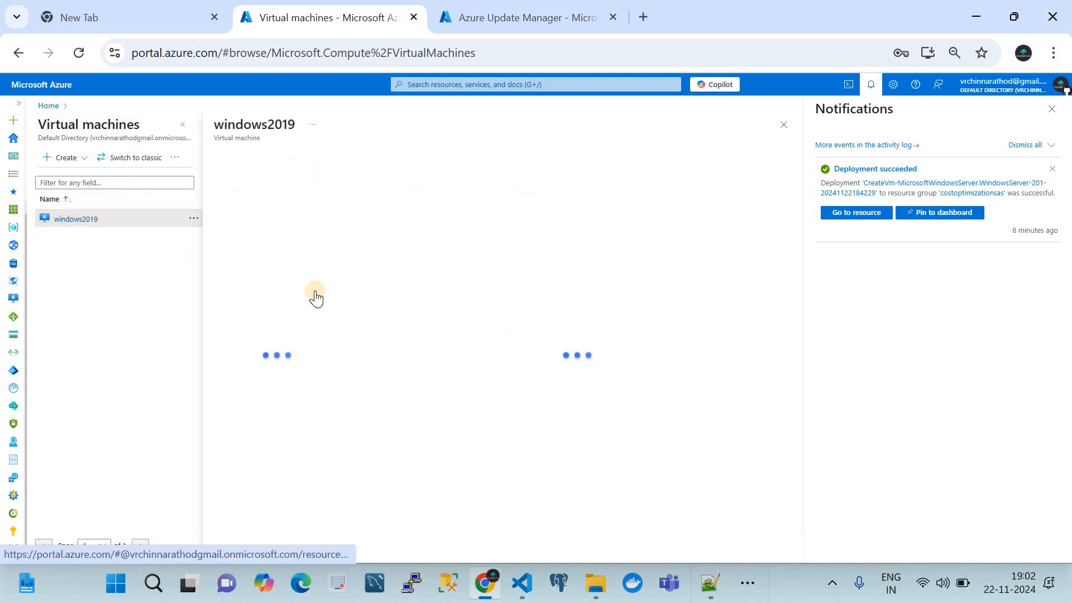
click(1057, 118)
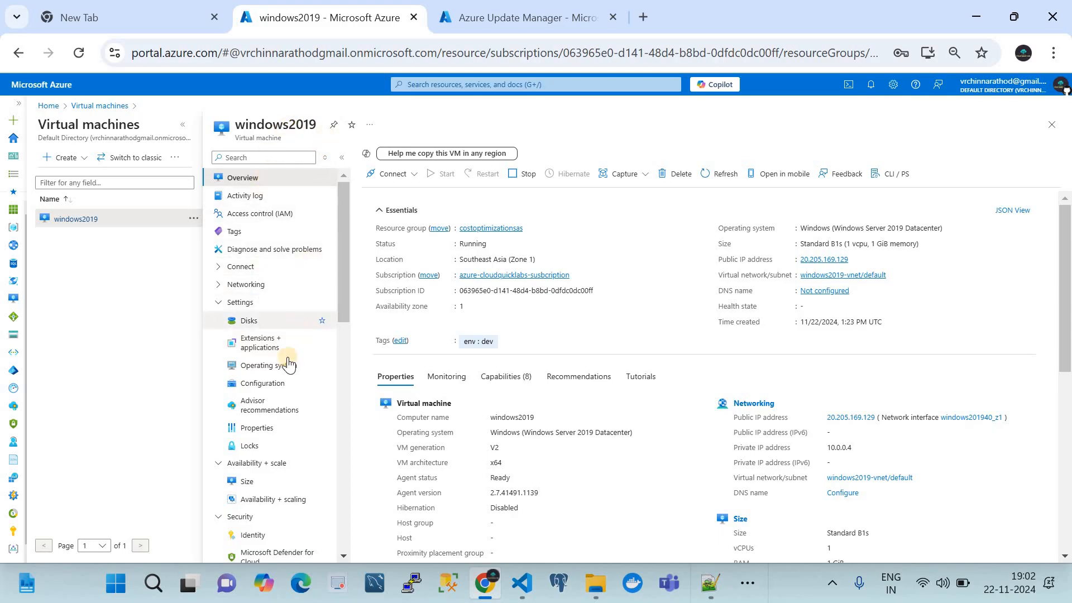
scroll(282, 391, down, 3)
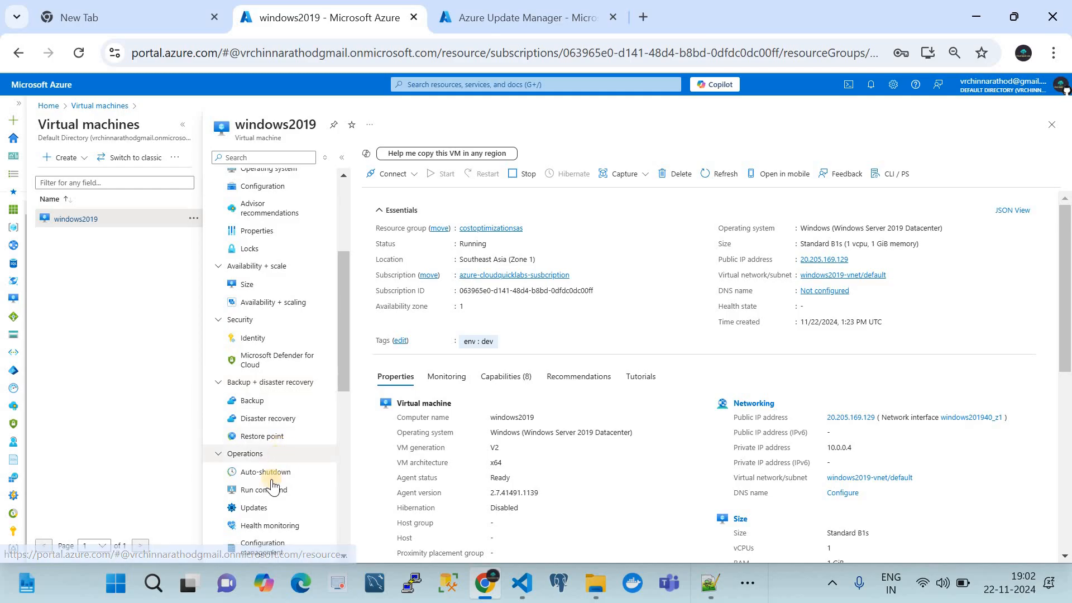
click(267, 510)
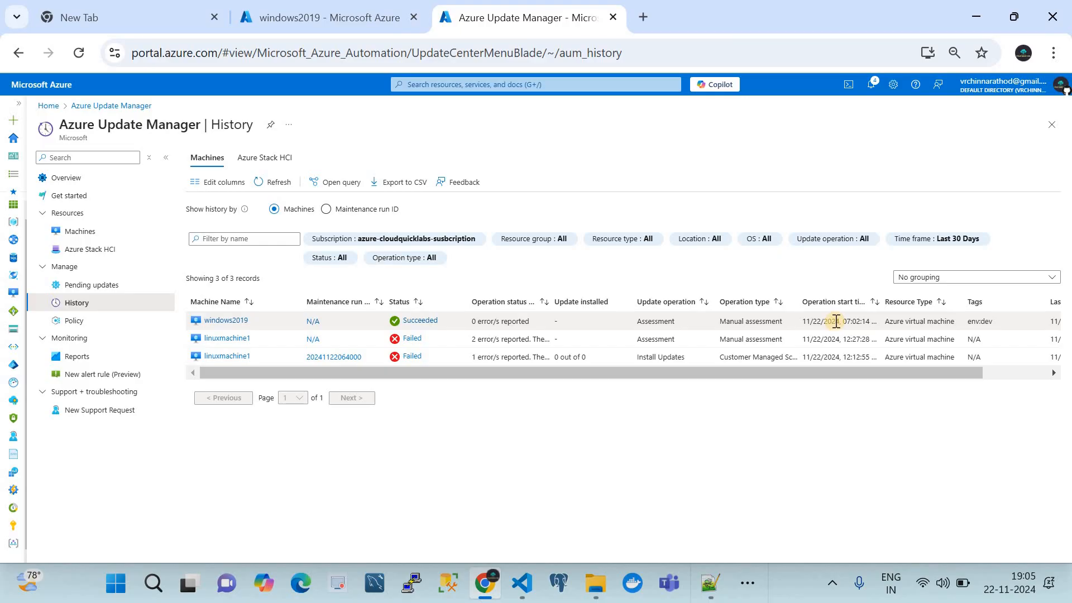
Step: Examine the details of the windows2019 assessment record in the Azure Update Manager history
scroll(836, 321, right, 2)
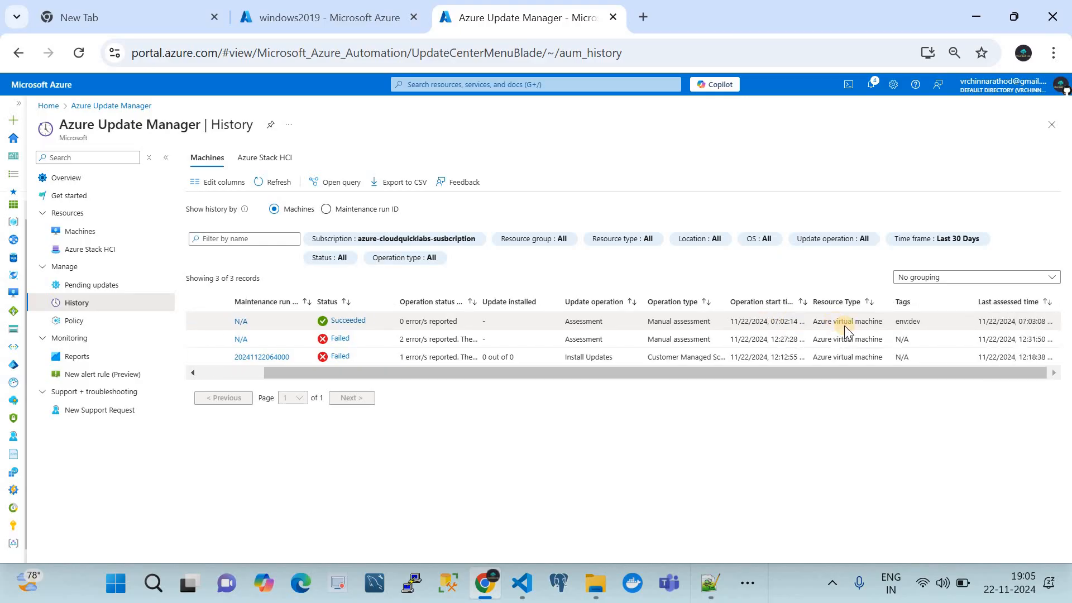
scroll(845, 326, left, 2)
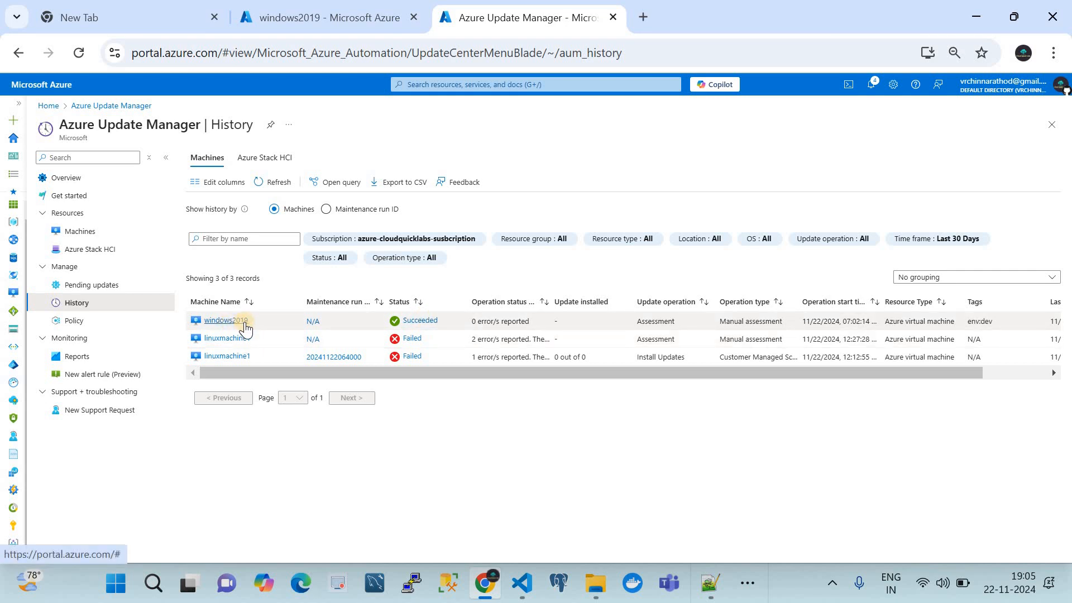
Step: Examine the Azure Update Manager machines list and the recommended updates of windows2019, and return to the machines list
click(80, 232)
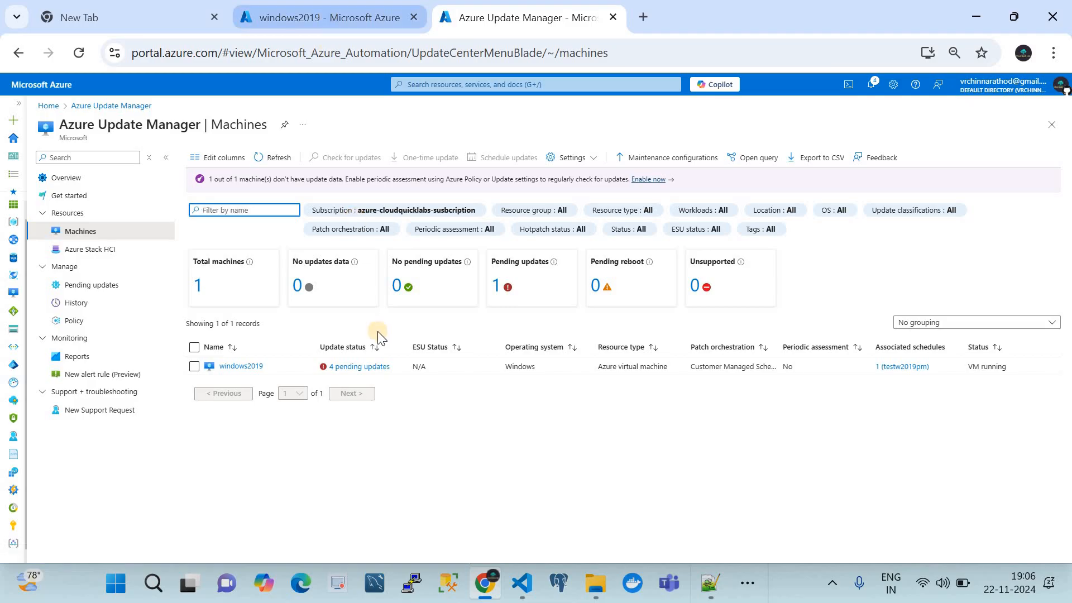
click(296, 14)
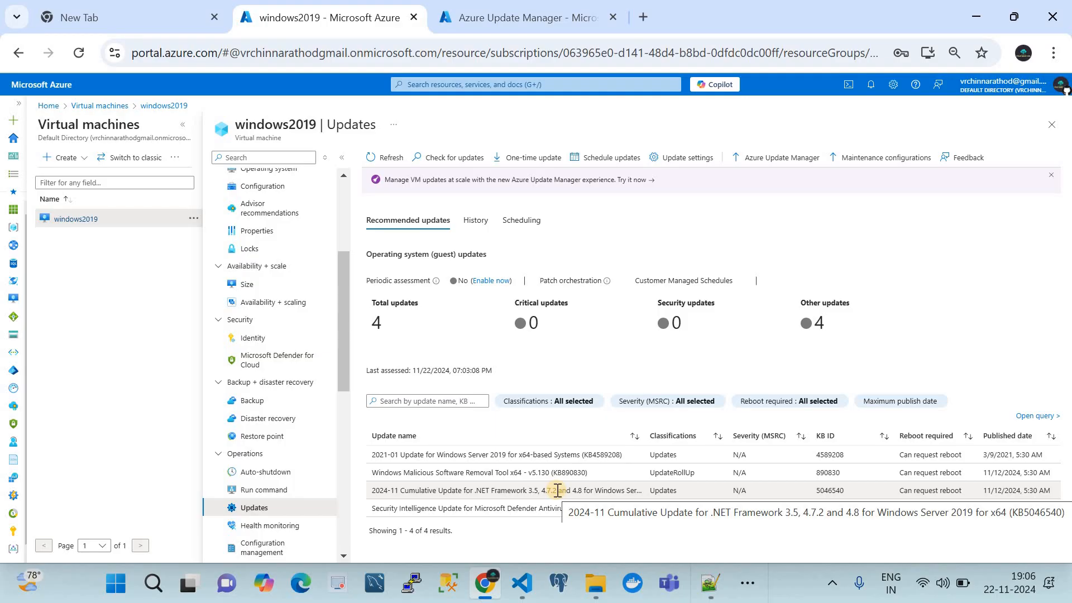
click(525, 18)
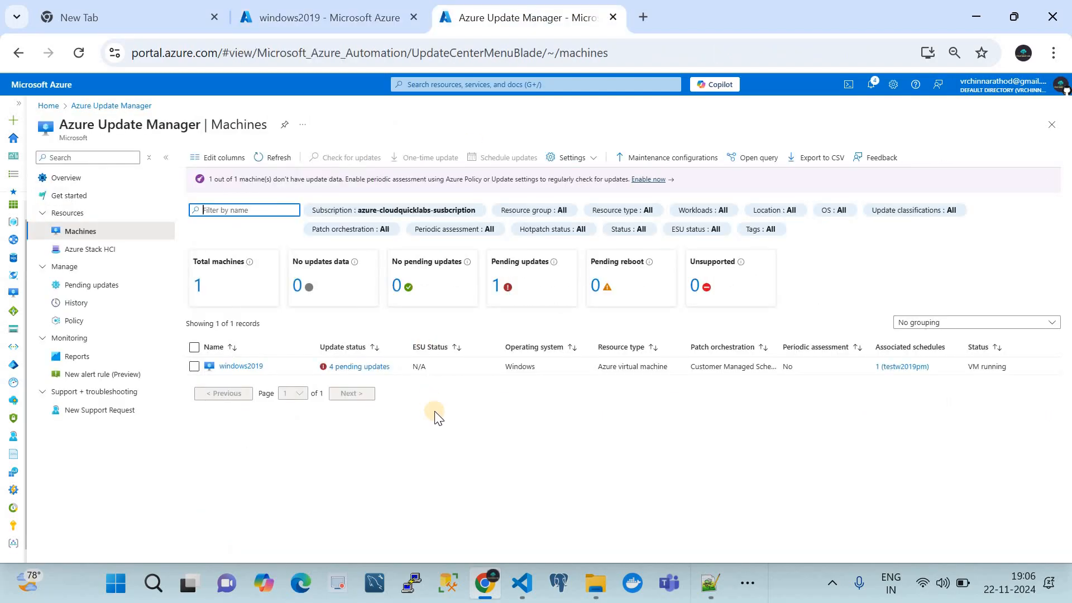
Step: Examine the schedule of the TestW2019PM maintenance configuration associated with windows2019, and return to the machines list
click(896, 364)
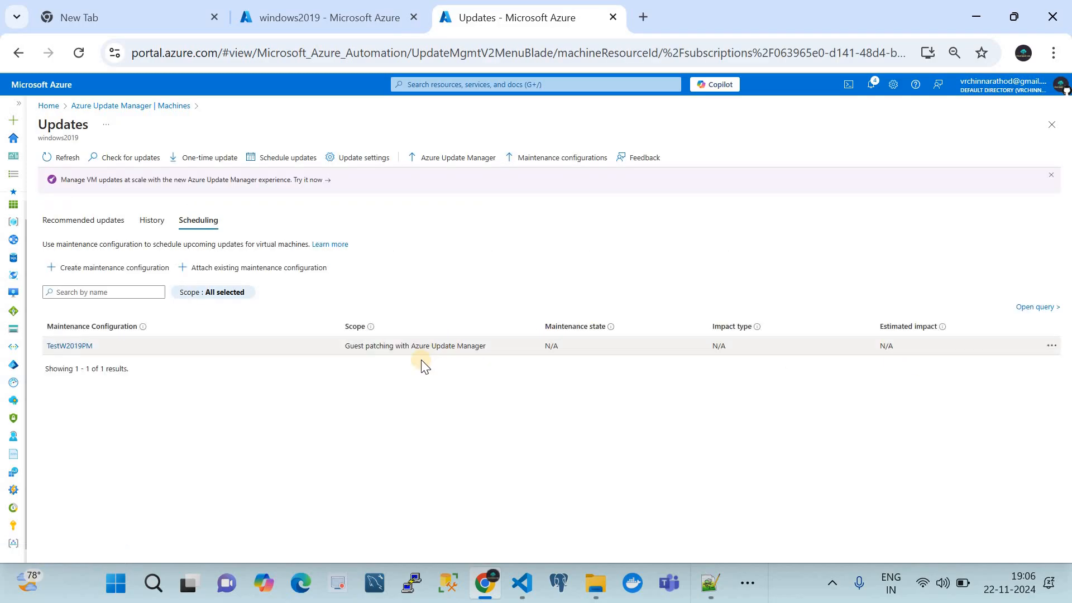
click(68, 348)
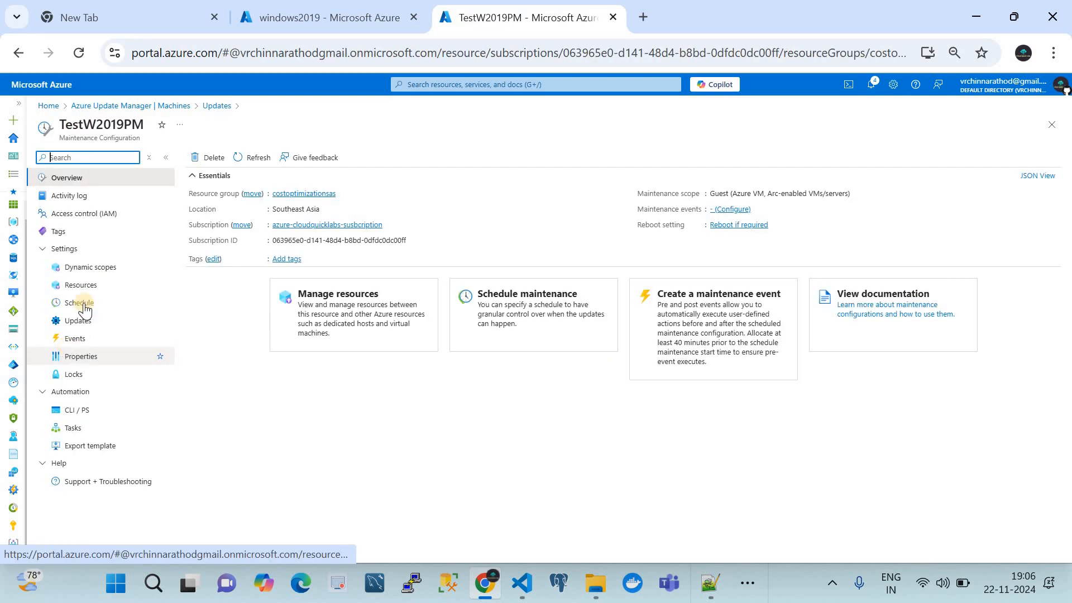
click(97, 305)
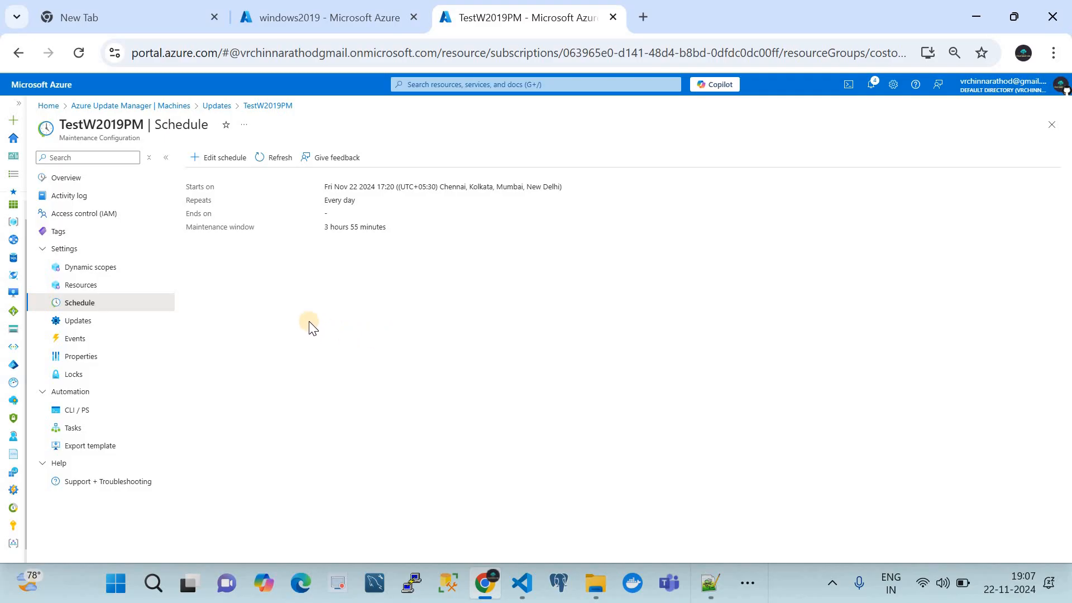
click(212, 106)
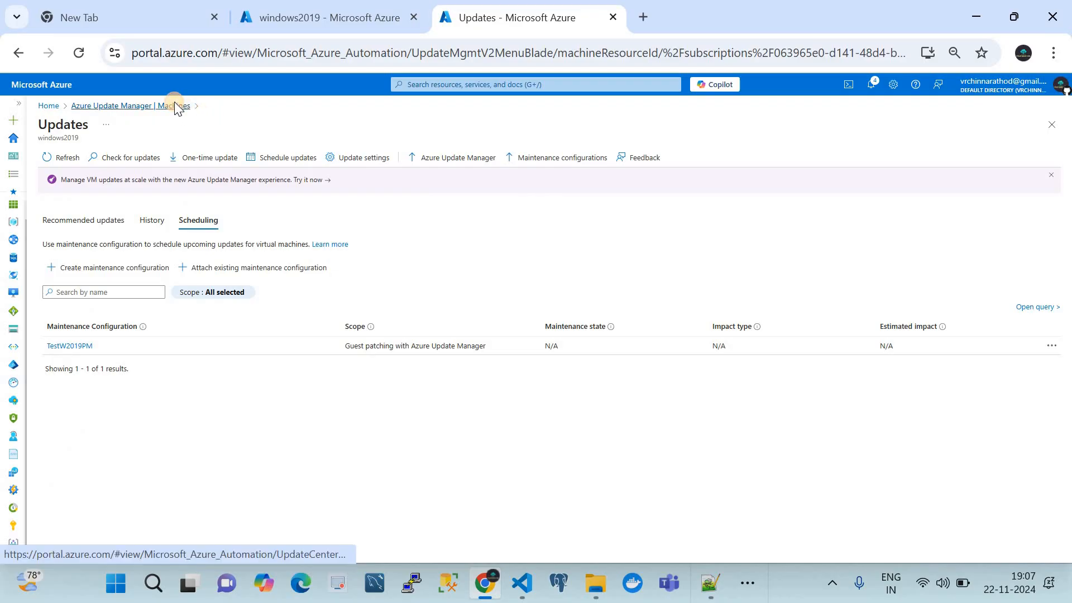
click(175, 107)
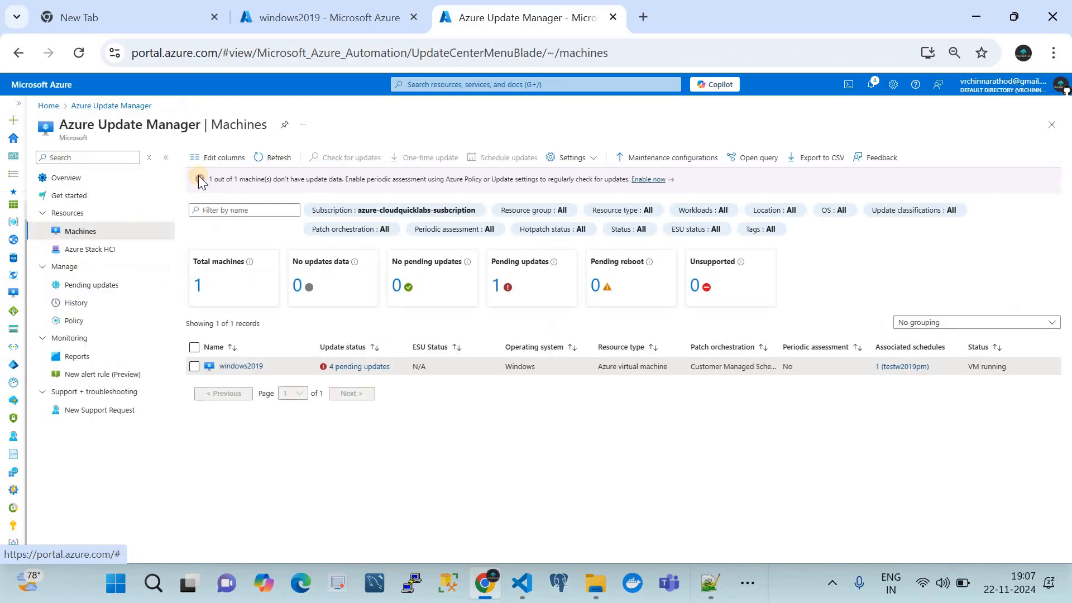
Step: Look over the associated schedule of windows2019 and the update history of all machines, and return to the machines list
click(194, 348)
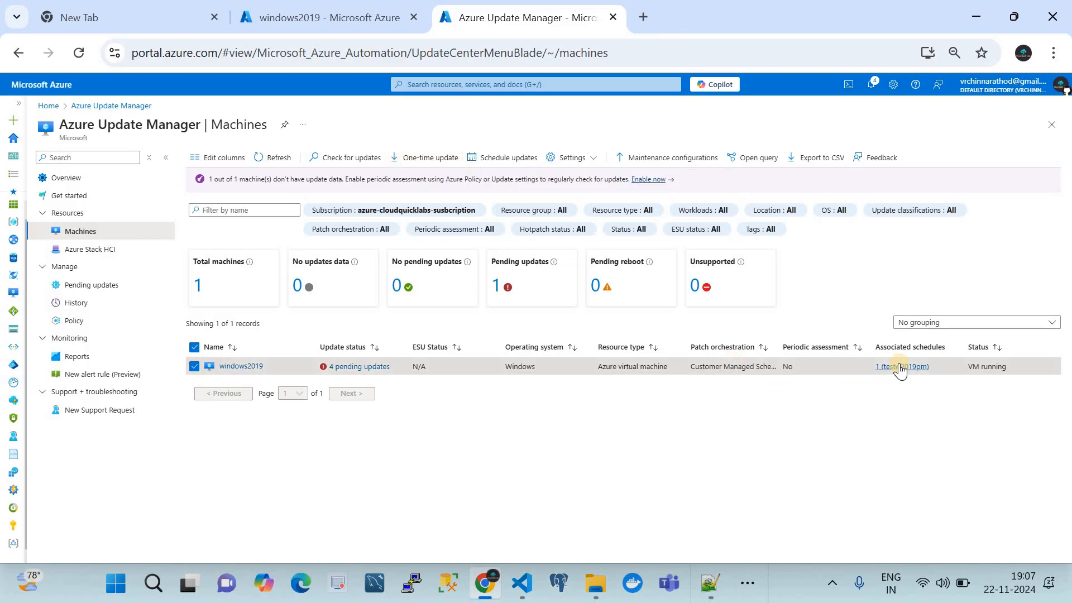
click(92, 305)
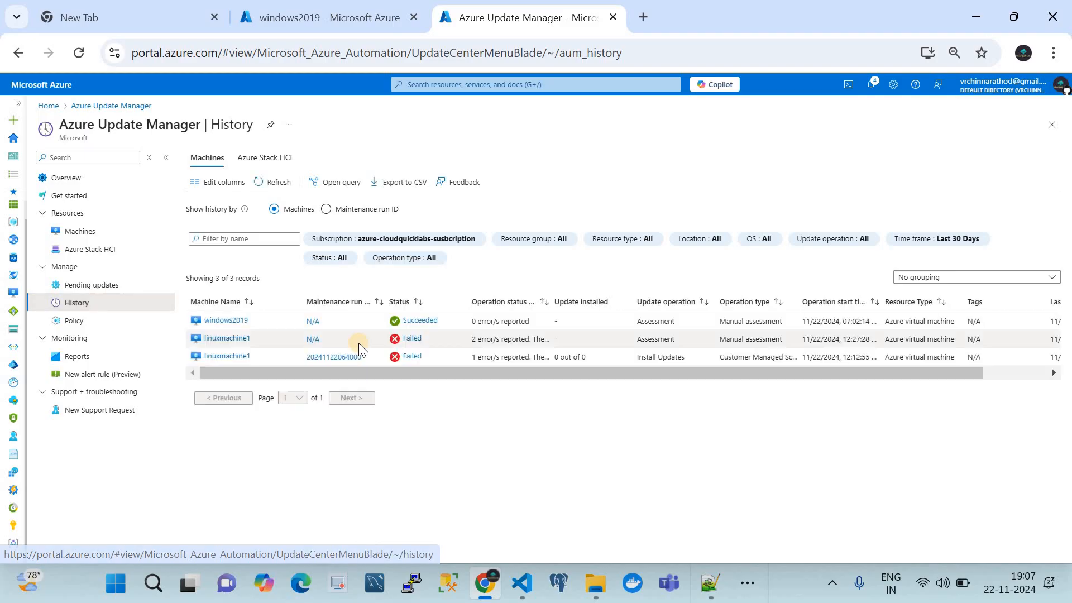
click(90, 231)
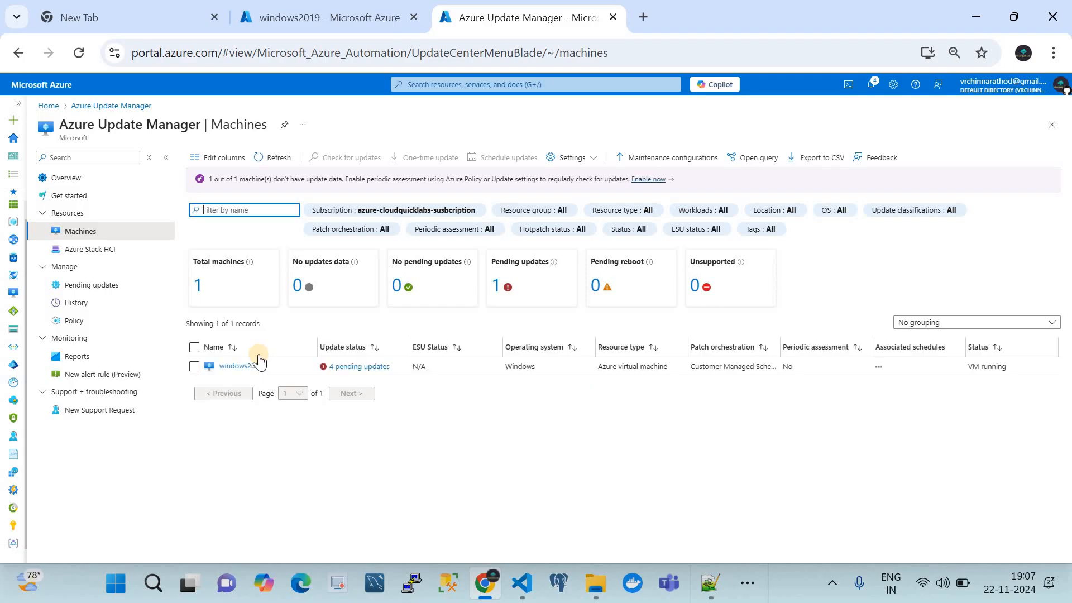
Step: Start a one-time update installation for windows2019 and include the machine in the run
click(193, 347)
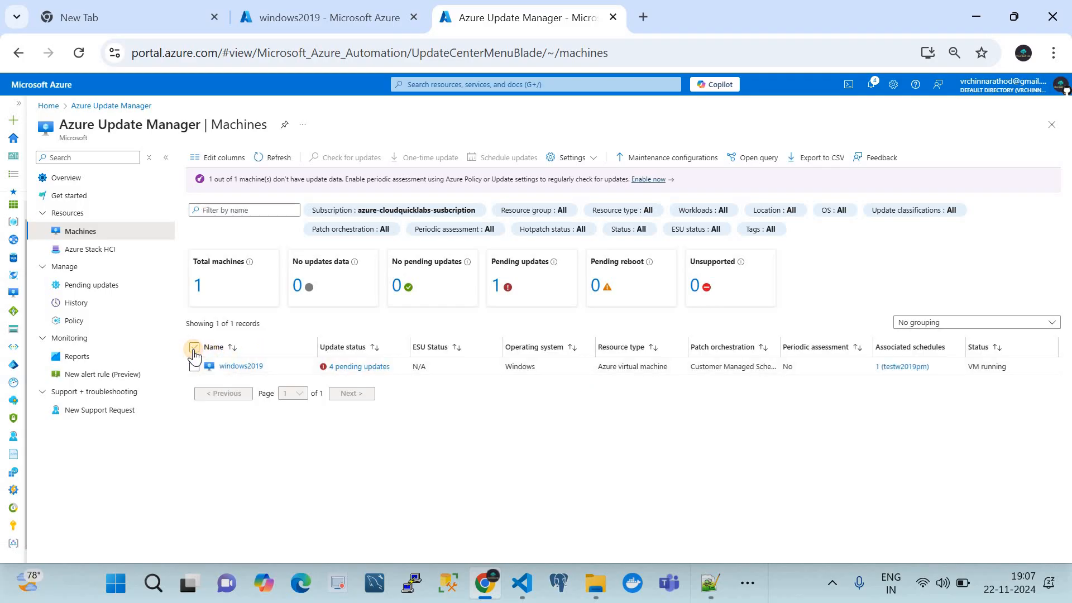
click(405, 169)
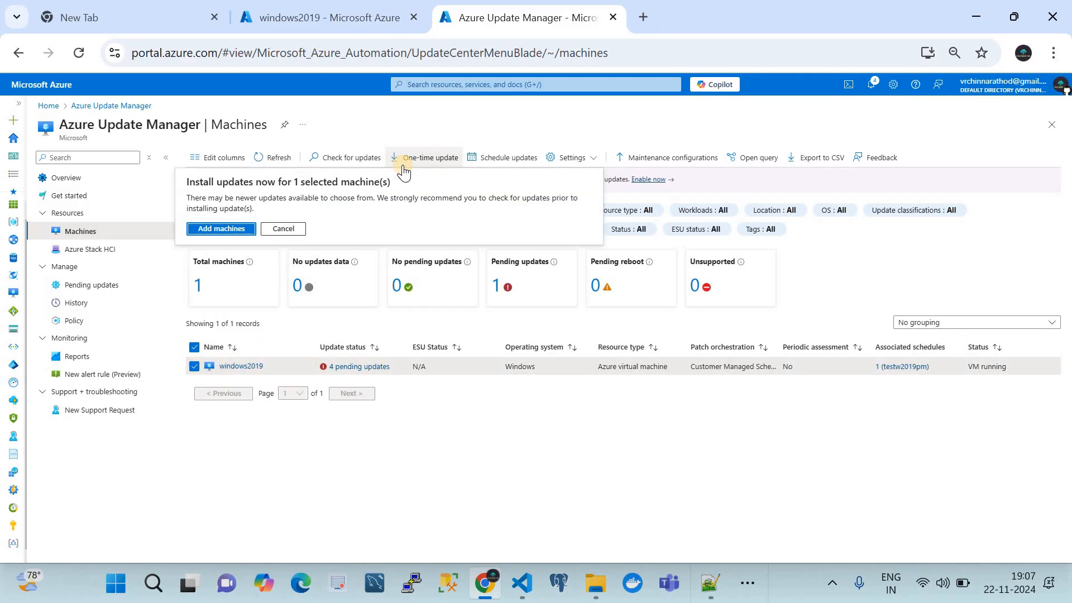
click(212, 228)
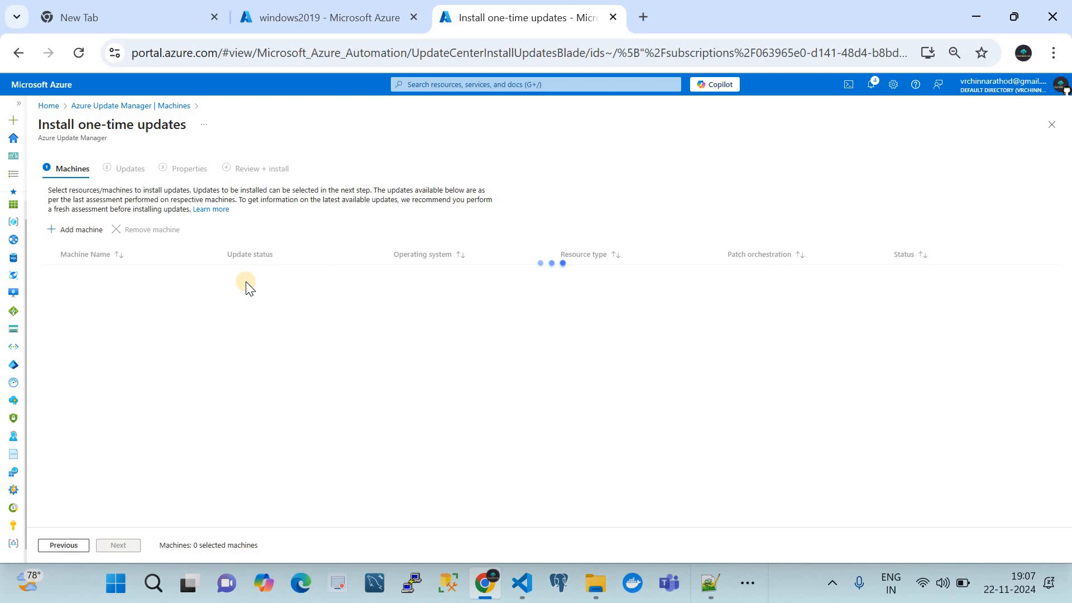
click(51, 257)
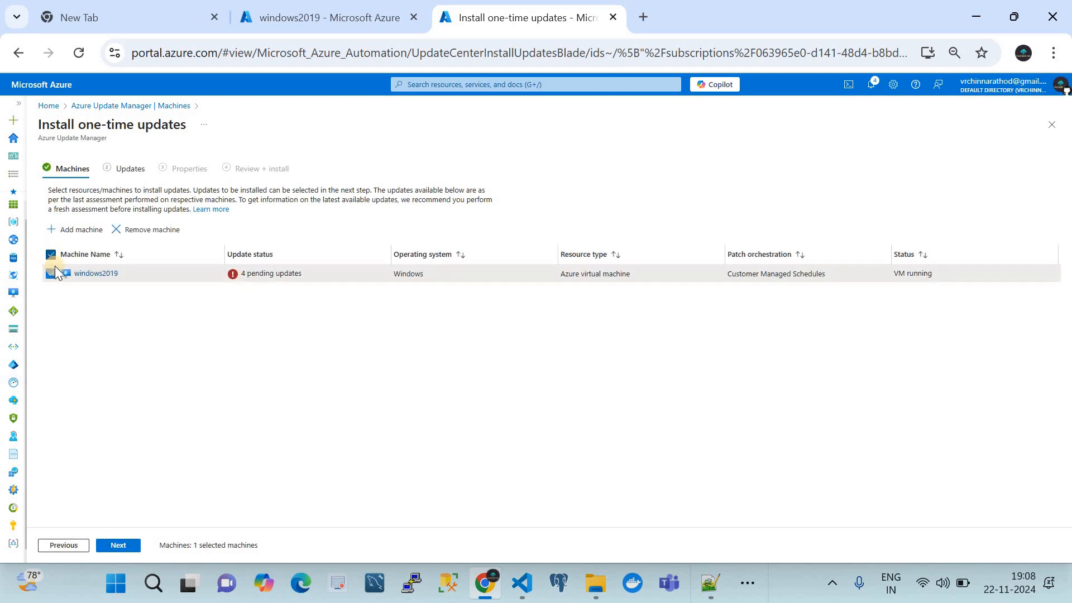
click(120, 545)
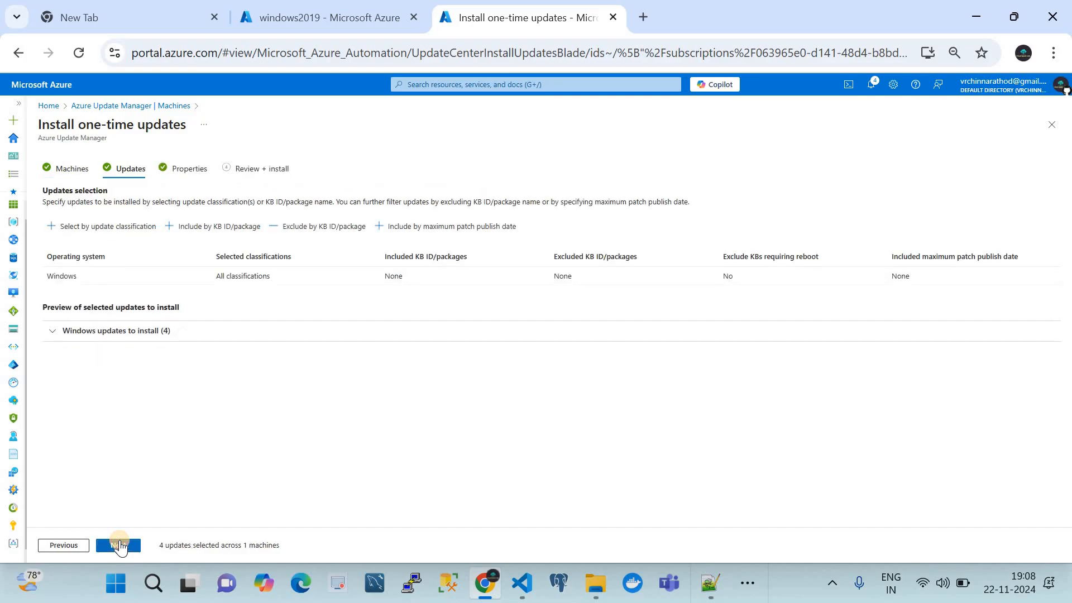
Step: Review the Windows updates to install, accept Reboot if required with a 235-minute maintenance window, and submit the one-time installation
click(74, 330)
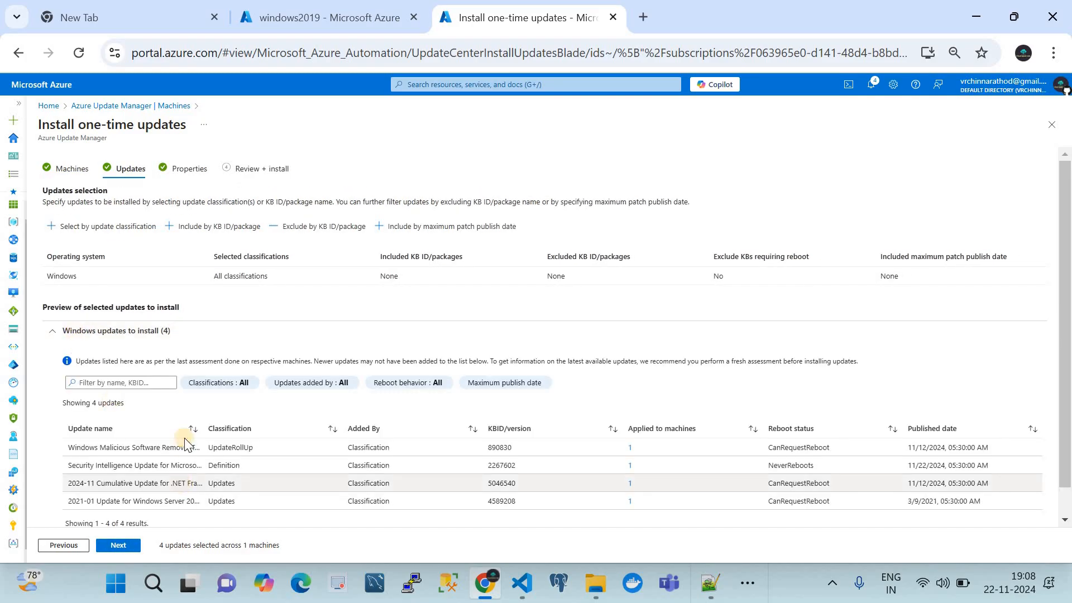
scroll(184, 441, down, 1)
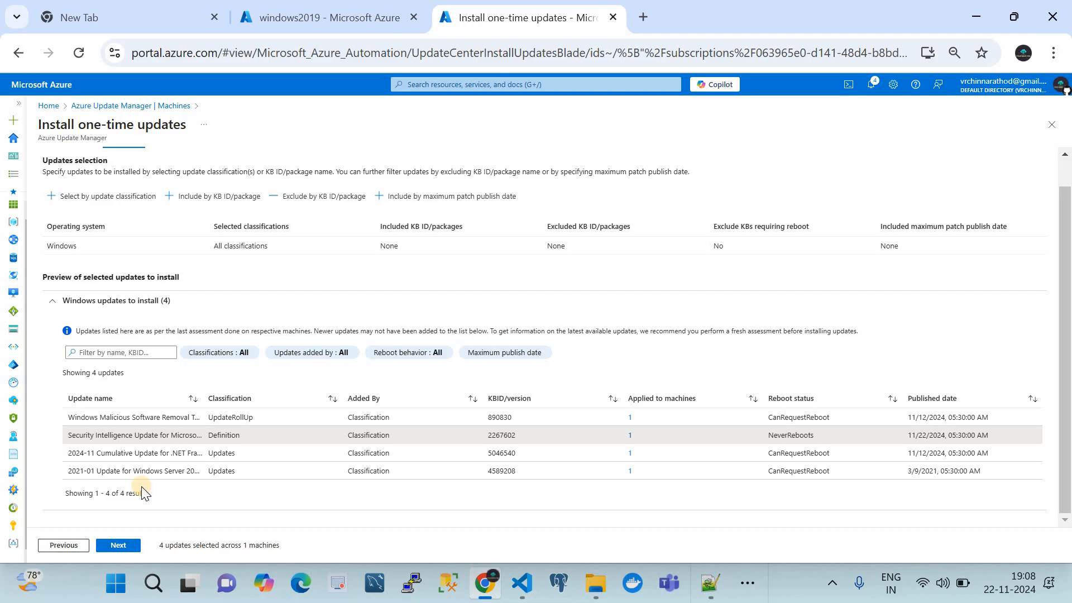
click(130, 546)
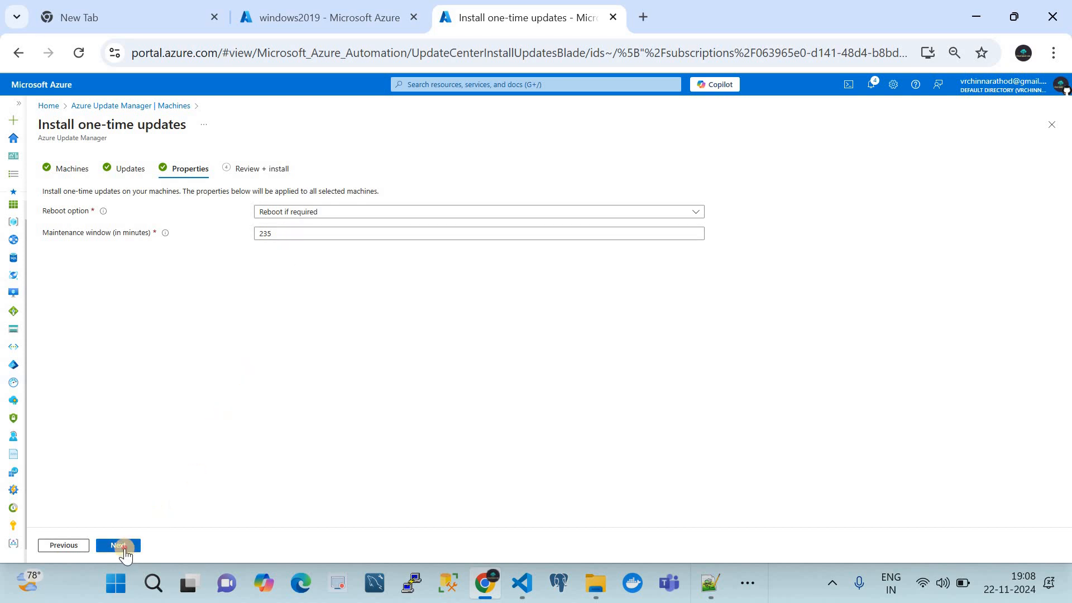
click(119, 547)
click(124, 548)
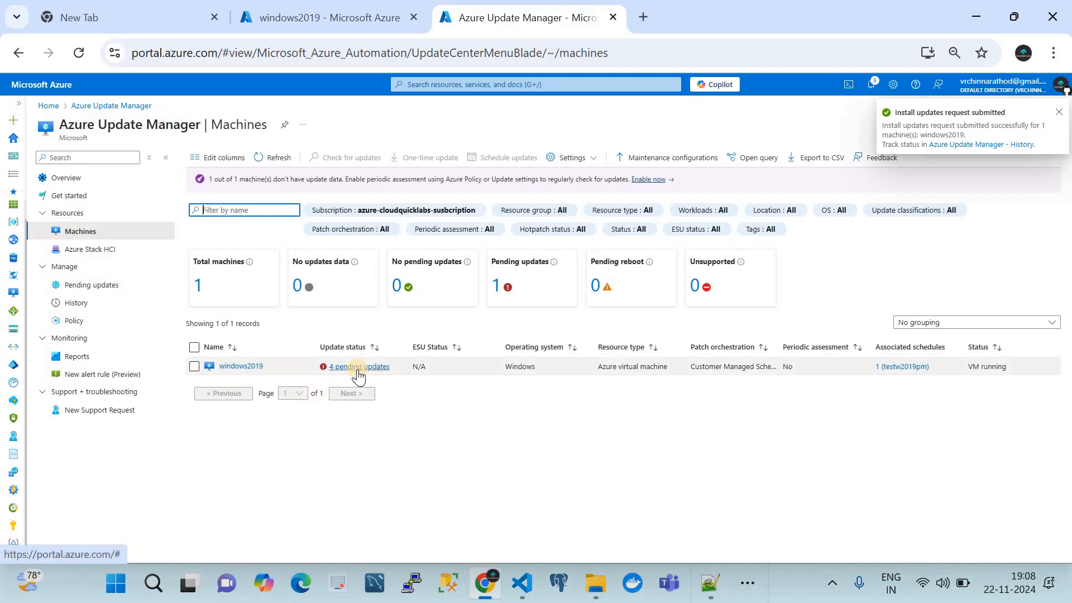
Step: Refresh the Azure Update Manager history and check the notifications for the windows2019 installation request
click(99, 305)
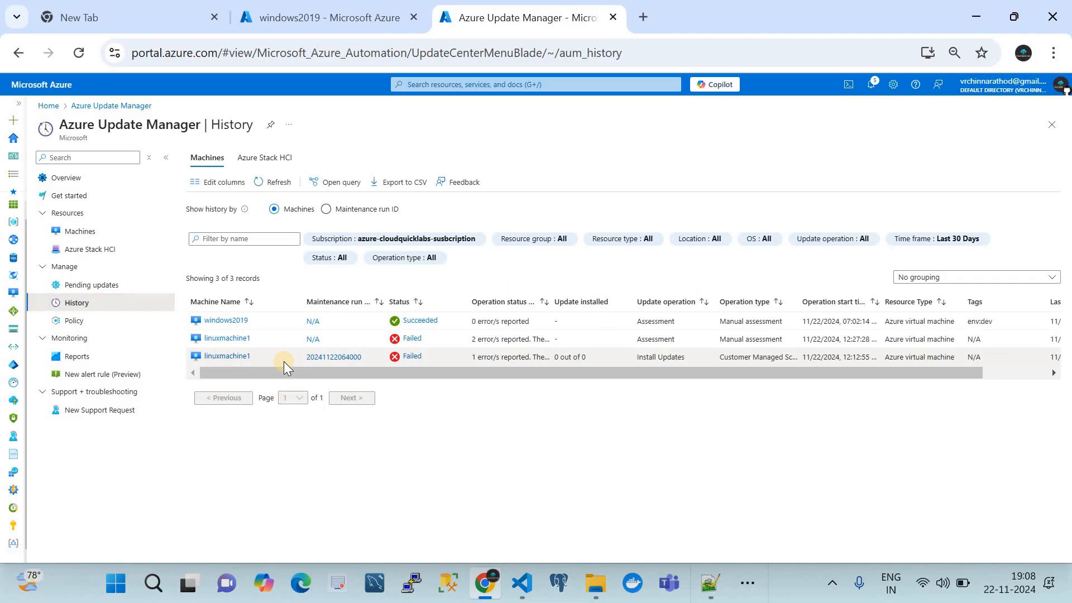
click(269, 186)
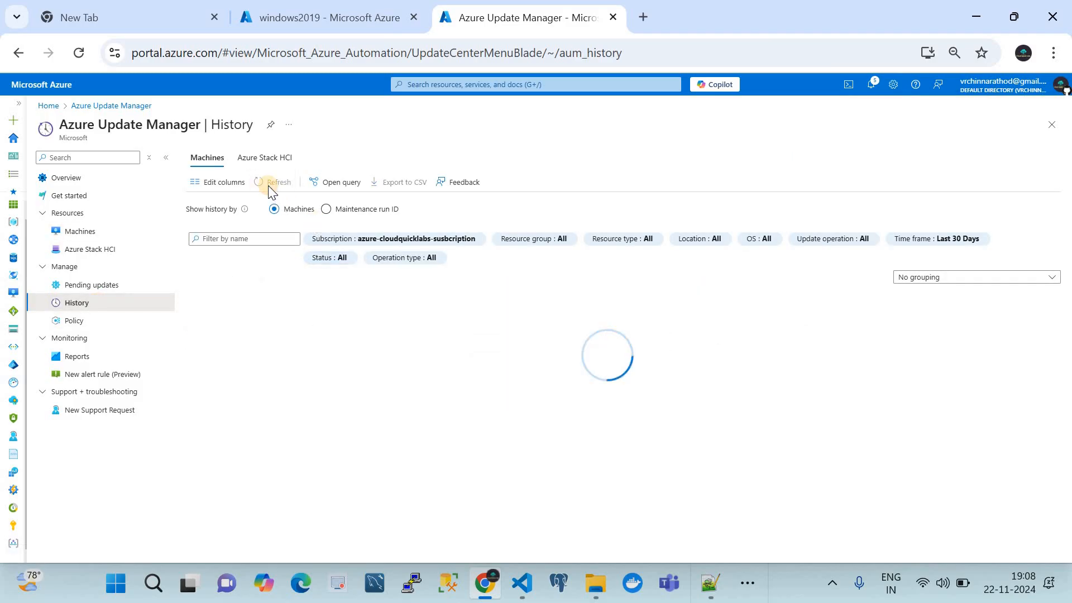
click(269, 186)
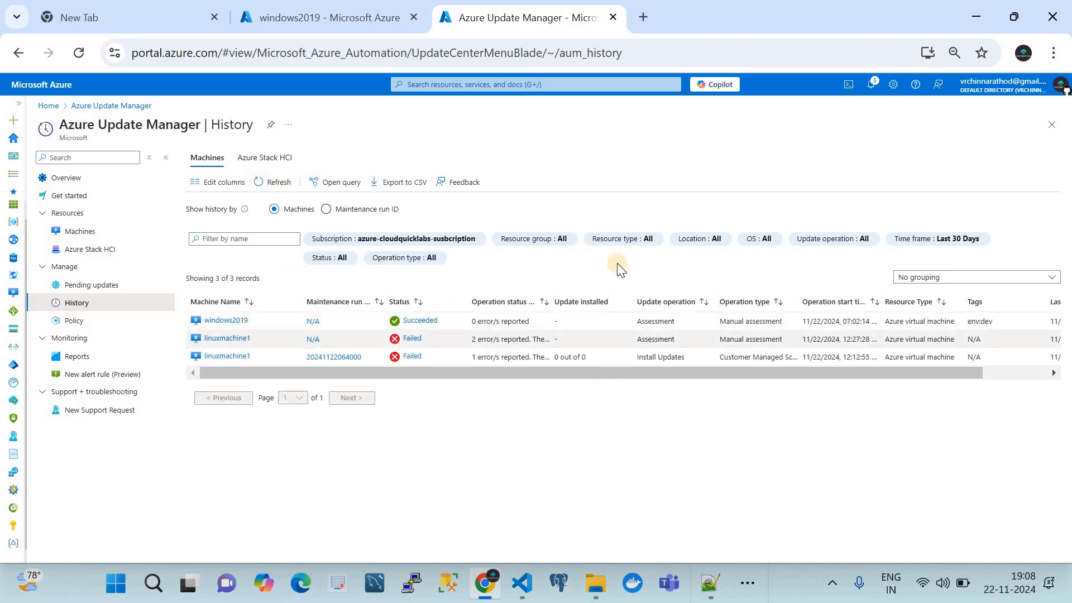
click(873, 87)
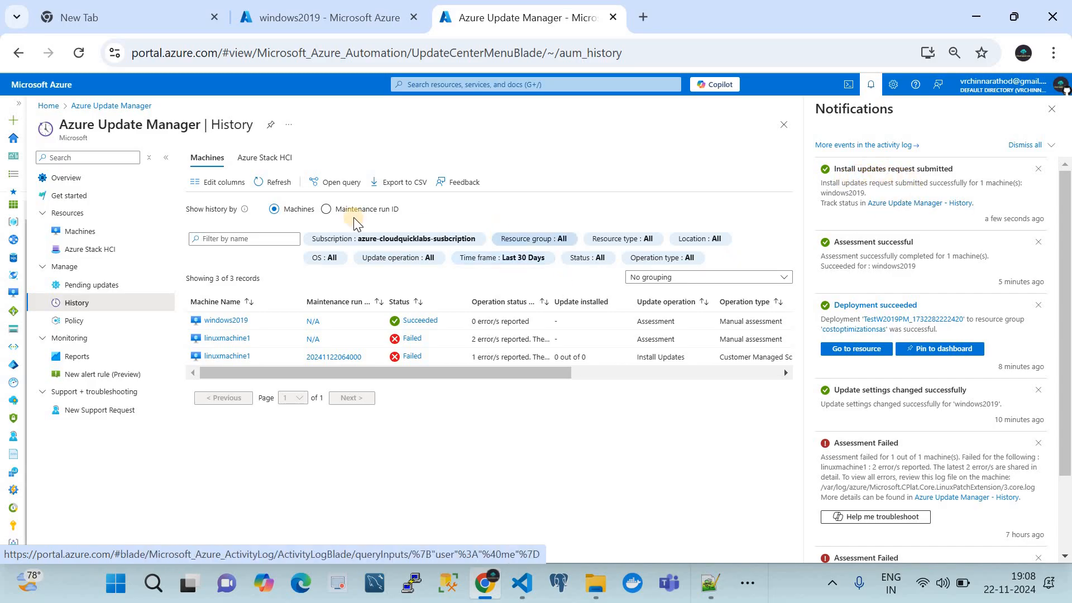
click(284, 183)
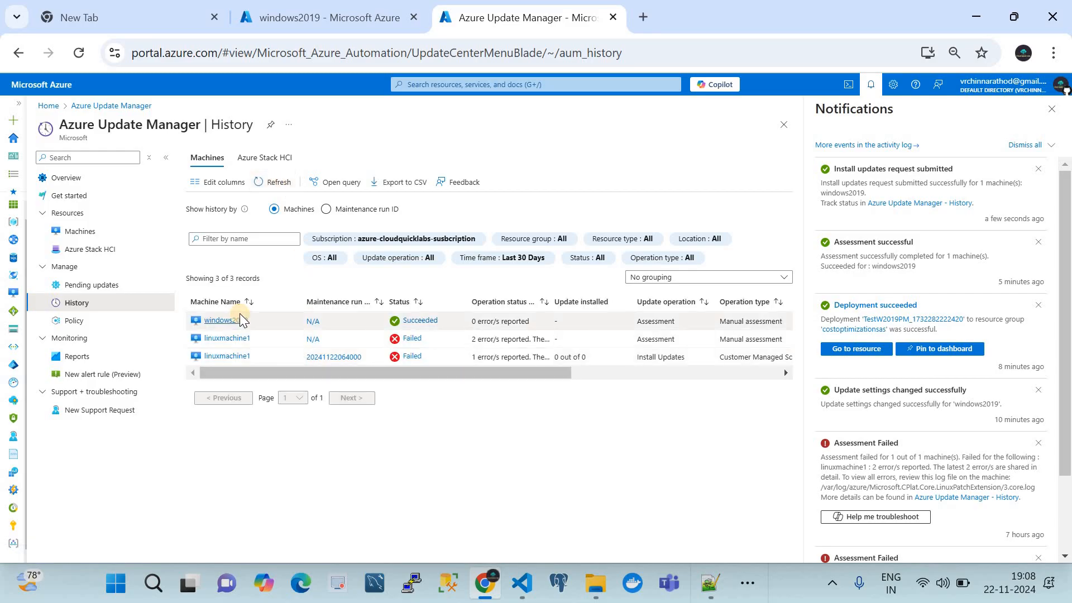
Step: Refresh the recommended updates of windows2019, return to the Azure Update Manager history, and close the notifications
click(371, 16)
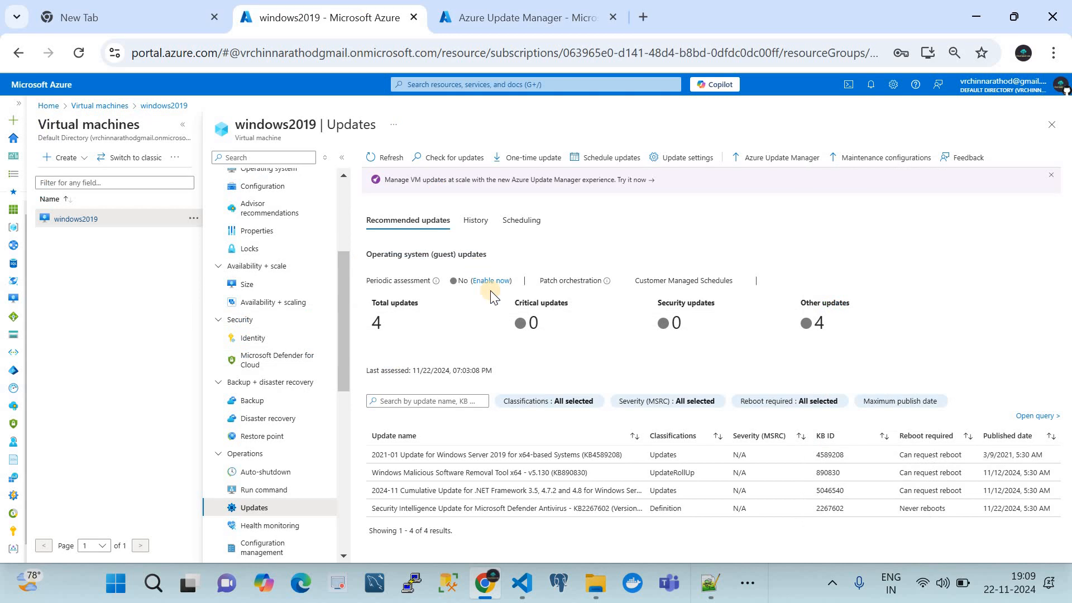
click(385, 157)
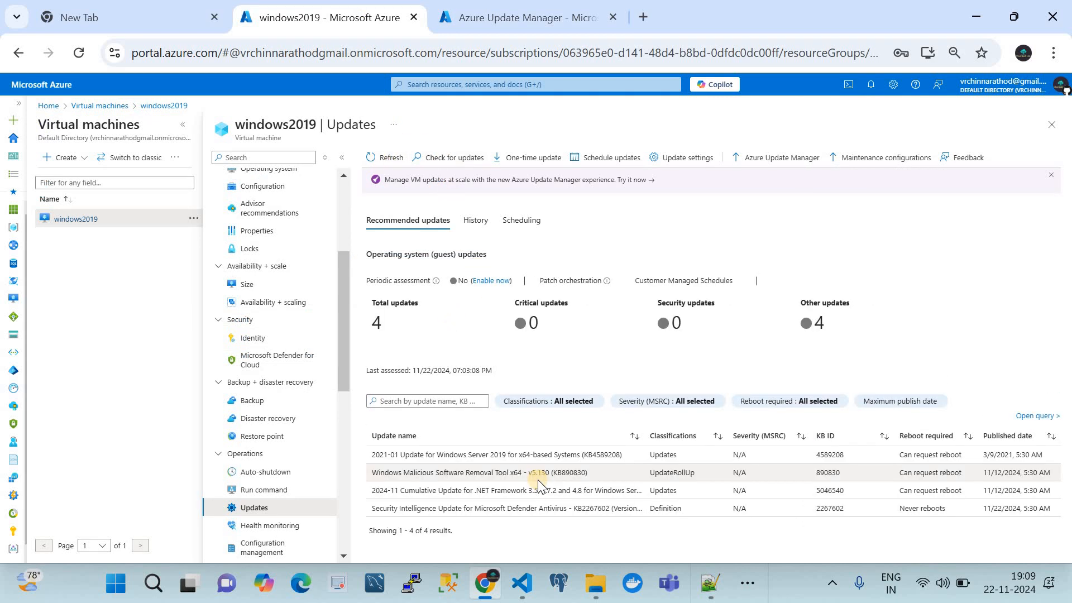
click(483, 17)
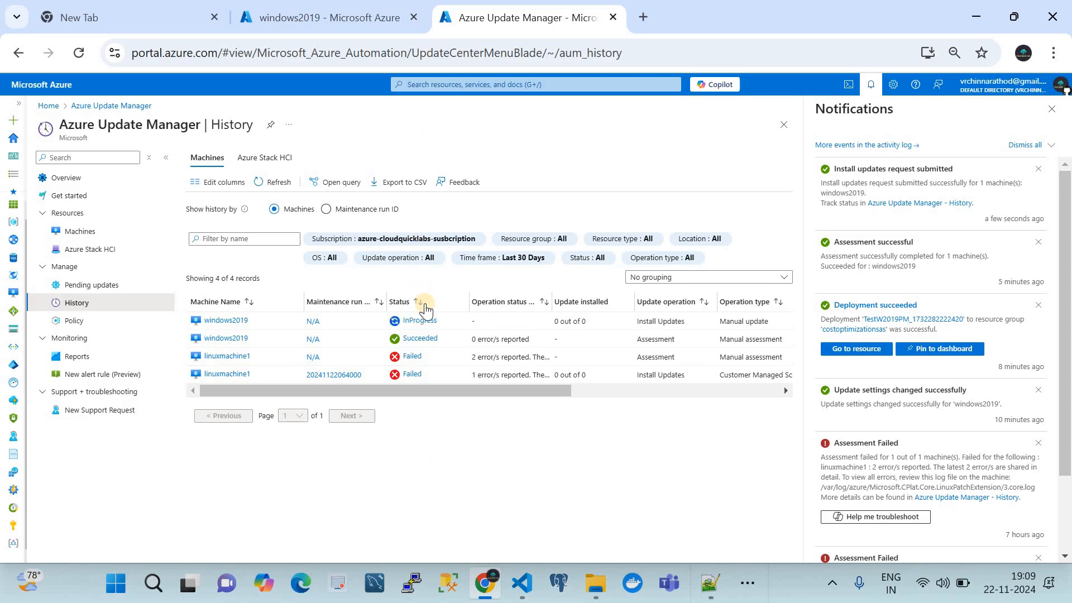
click(1052, 110)
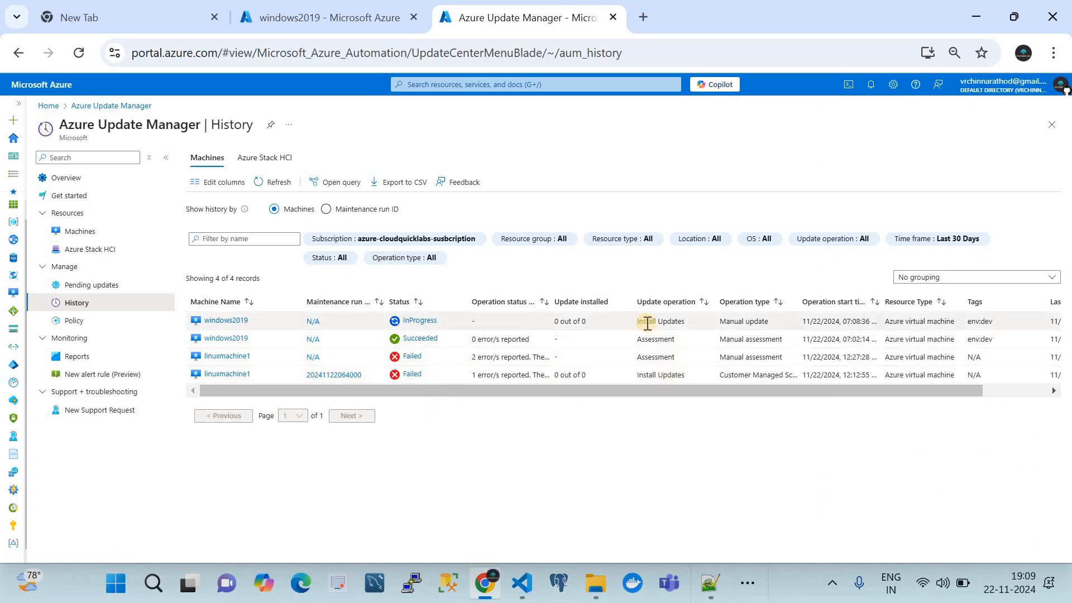
Step: Refresh the history and examine the deployment run details of the windows2019 Install Updates record
click(272, 183)
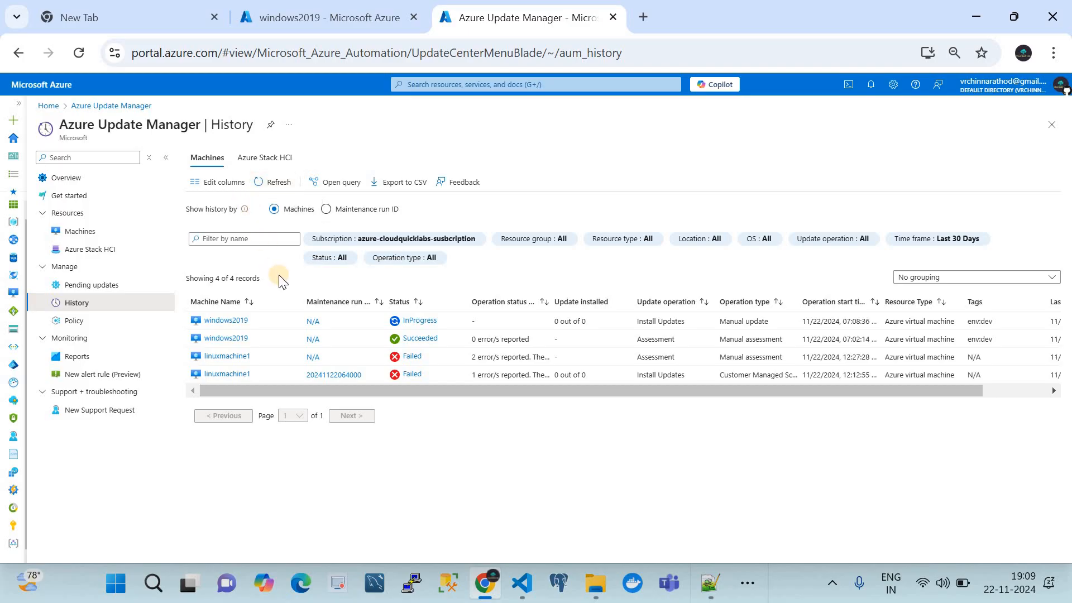
click(274, 184)
click(411, 327)
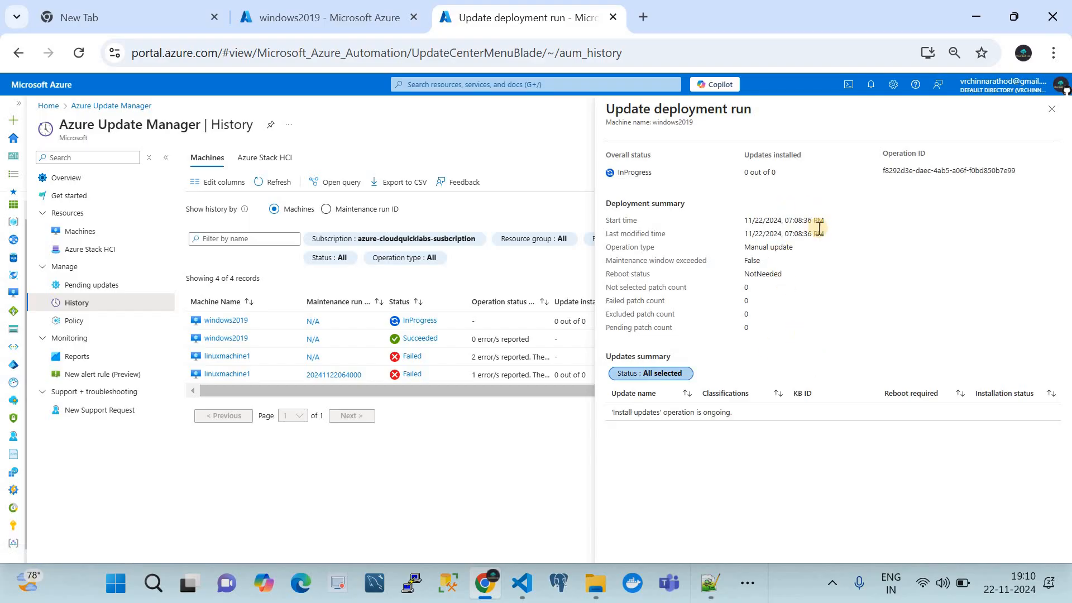
click(1052, 108)
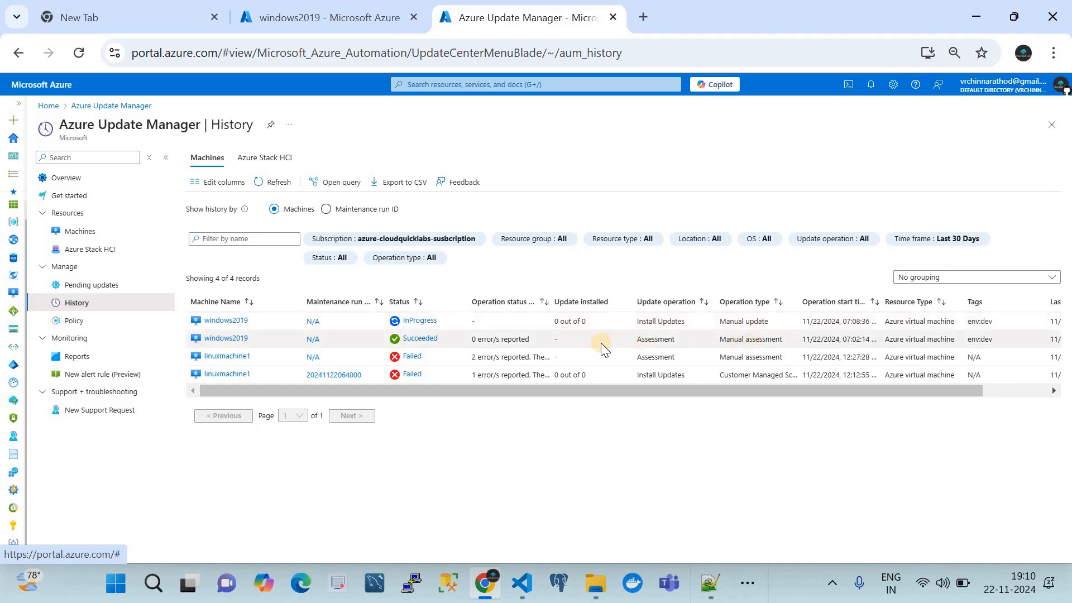
Step: Reload the windows2019 Updates page to check its pending updates, and go back to the update history for the installation status
click(333, 18)
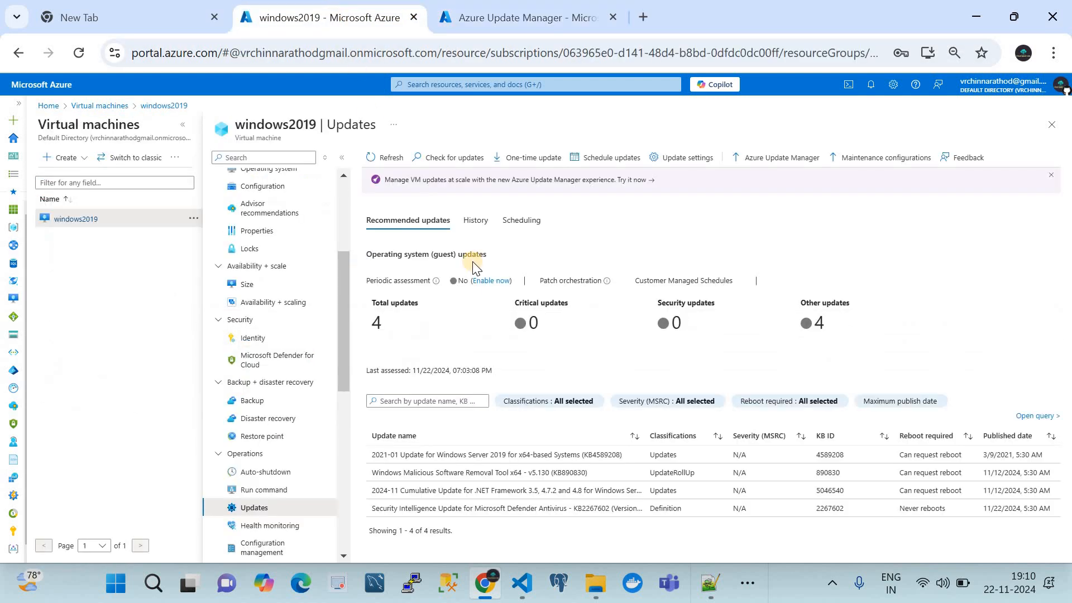
click(385, 157)
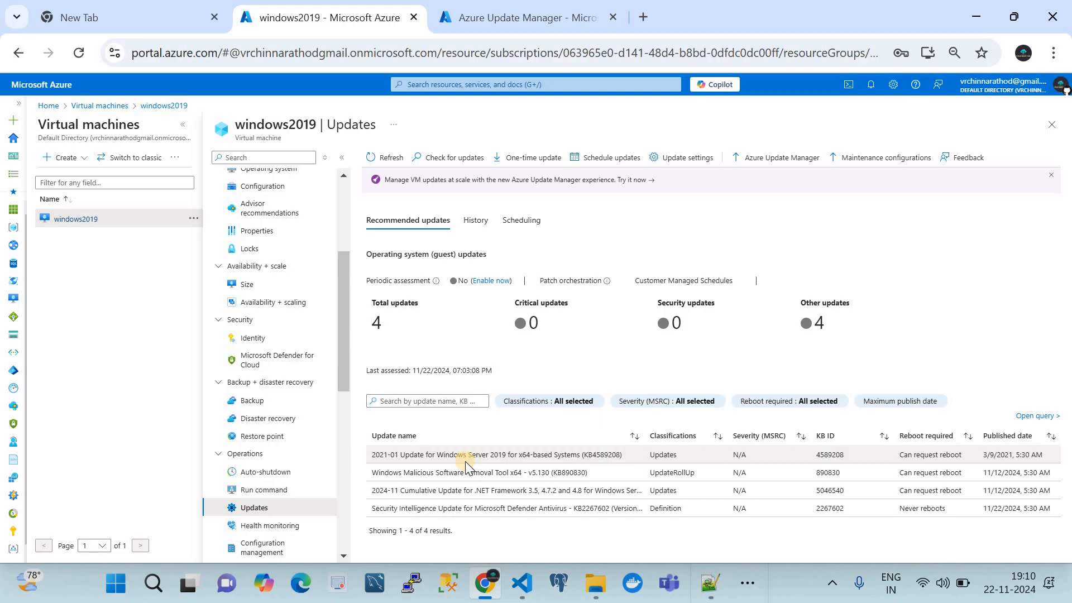
click(478, 23)
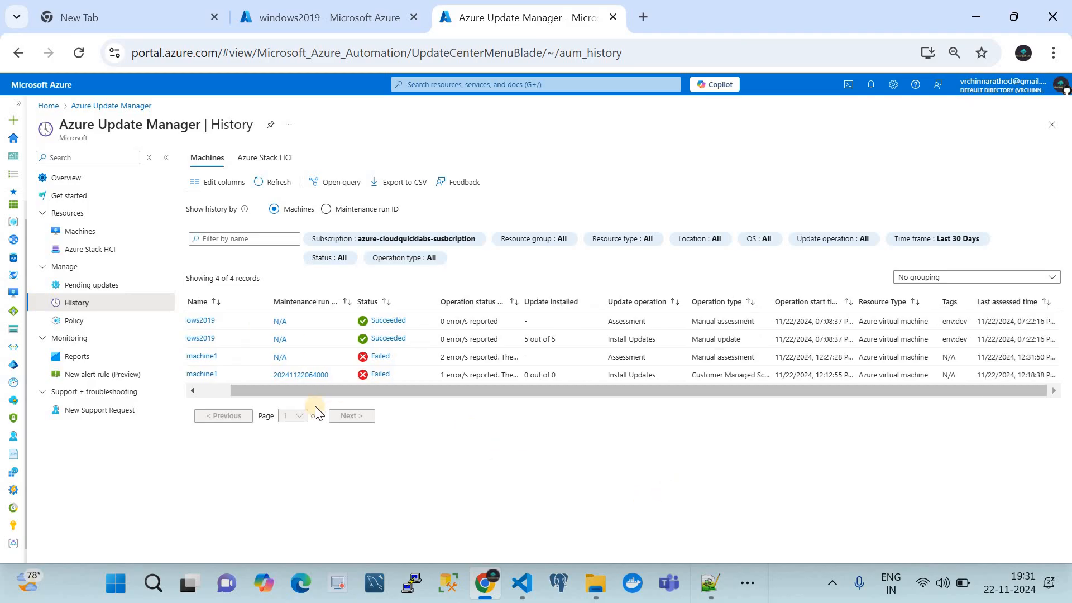
Step: Examine the windows2019 assessment and Install Updates records in the update history, and check the machine's update status in the machines list
click(213, 391)
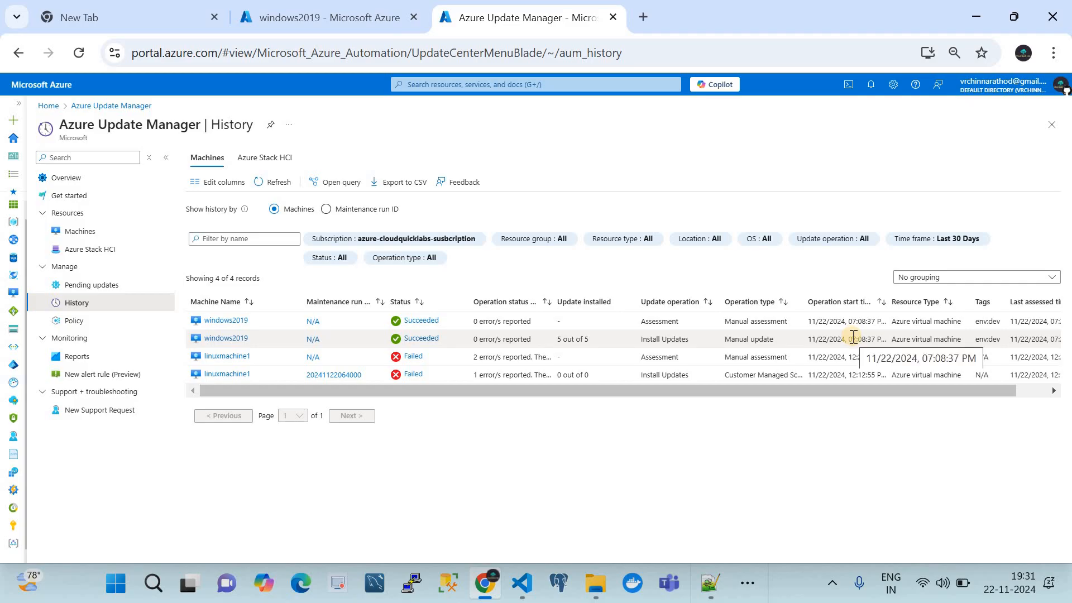
scroll(856, 339, right, 1)
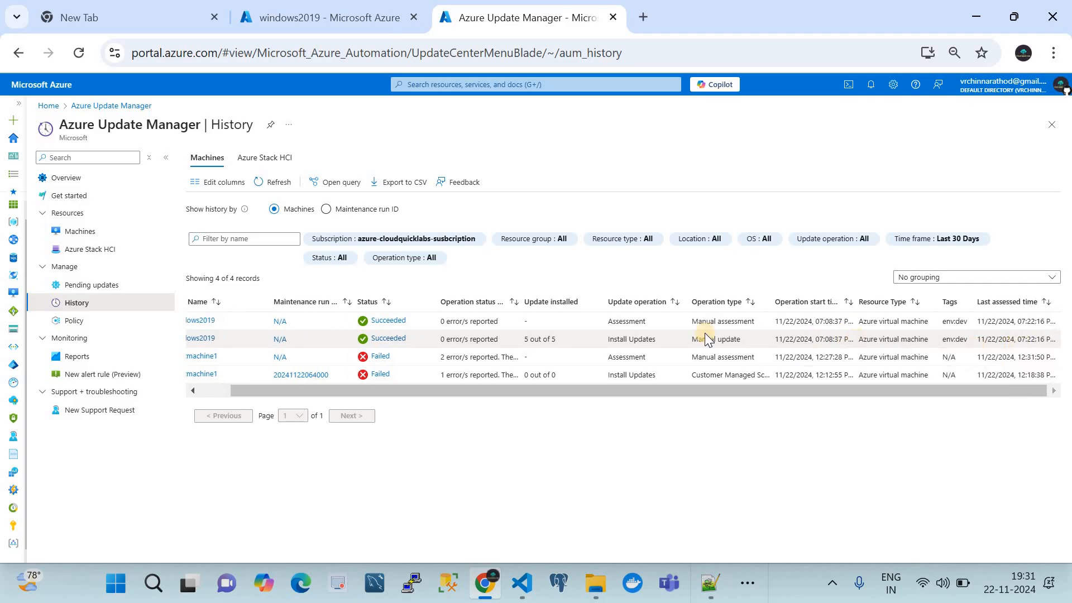
scroll(659, 341, left, 1)
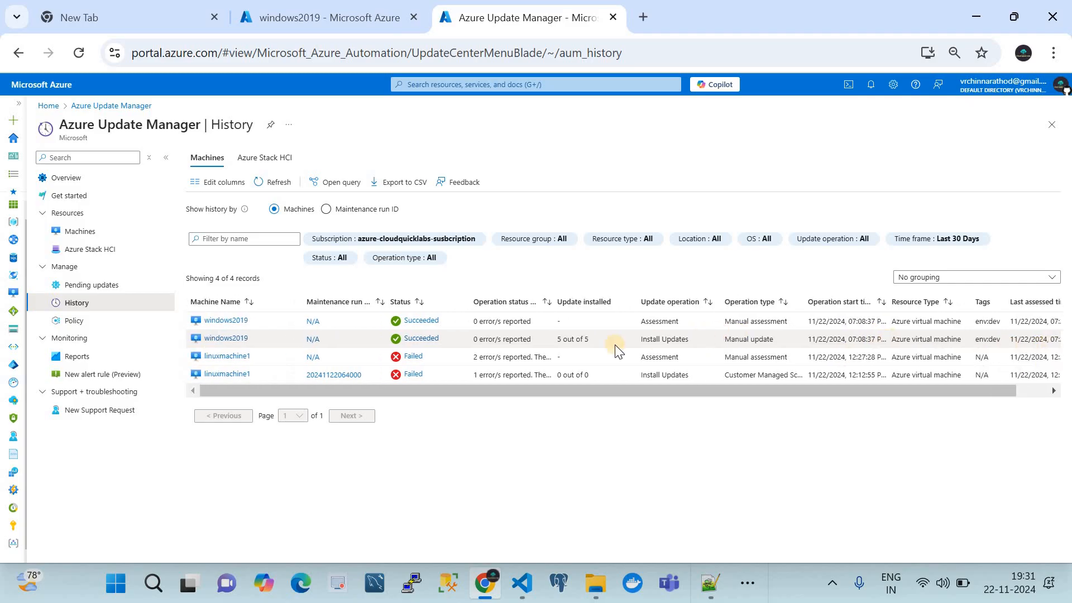
click(68, 233)
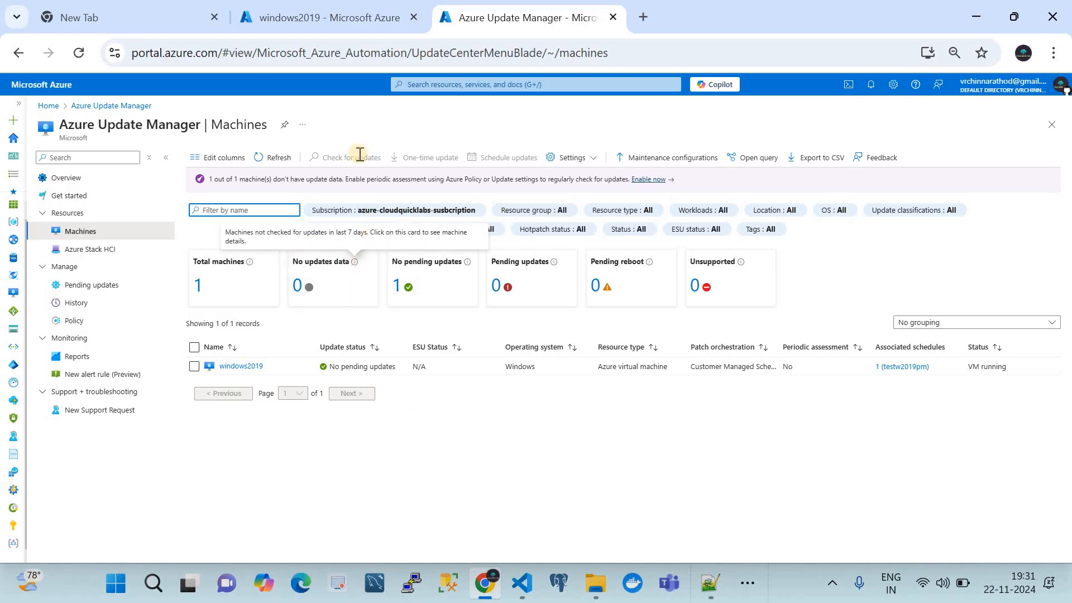
Step: Reload the windows2019 Updates page to check its recommended updates and deployment history, and return to the Azure Update Manager machines list
click(356, 19)
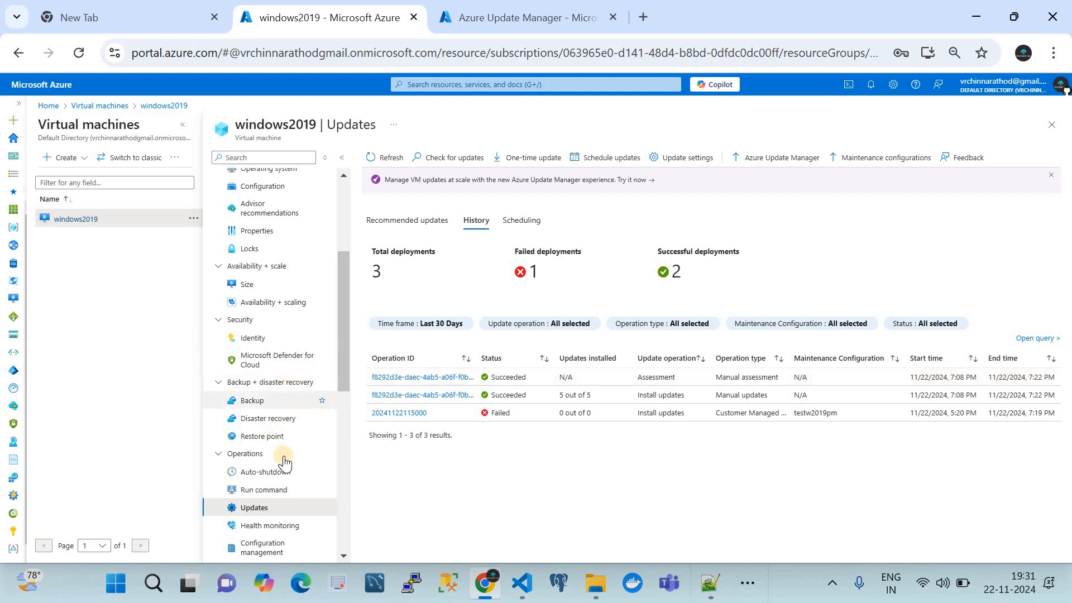
scroll(284, 461, down, 1)
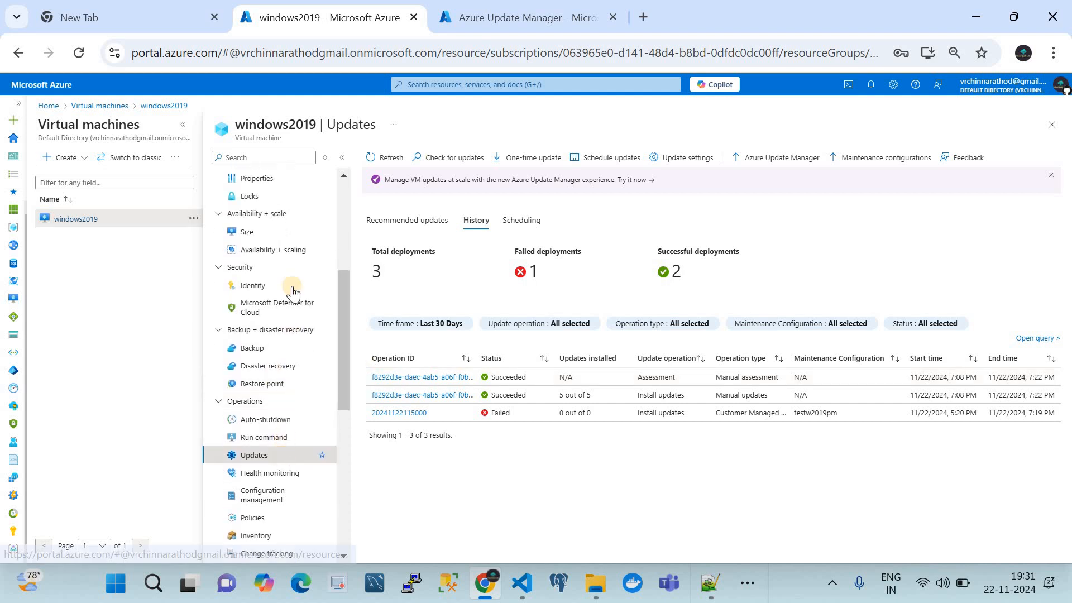
click(394, 162)
click(76, 56)
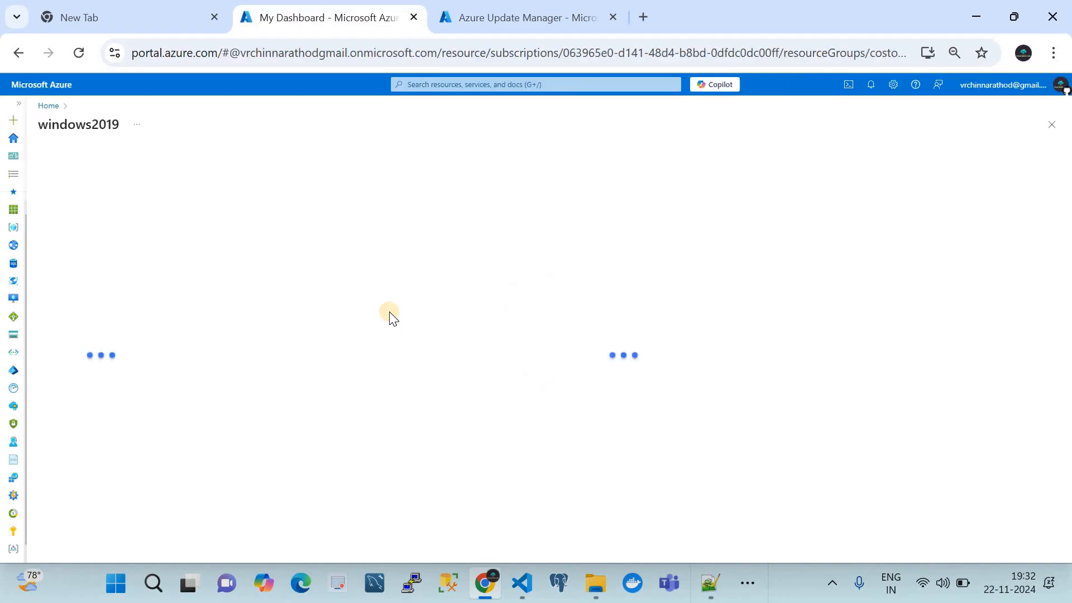
scroll(72, 423, down, 2)
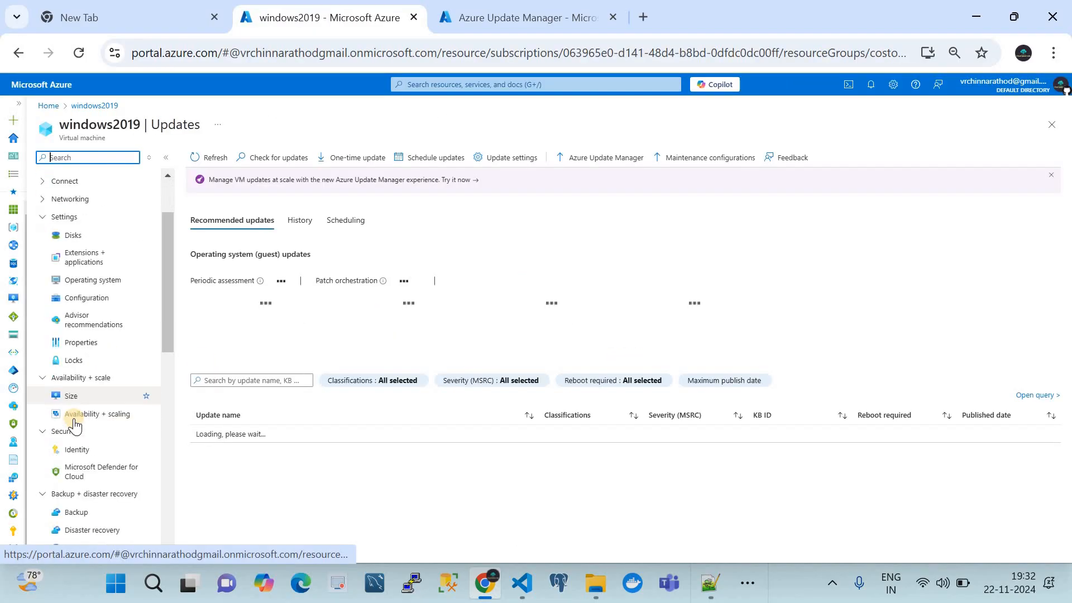
scroll(72, 422, down, 2)
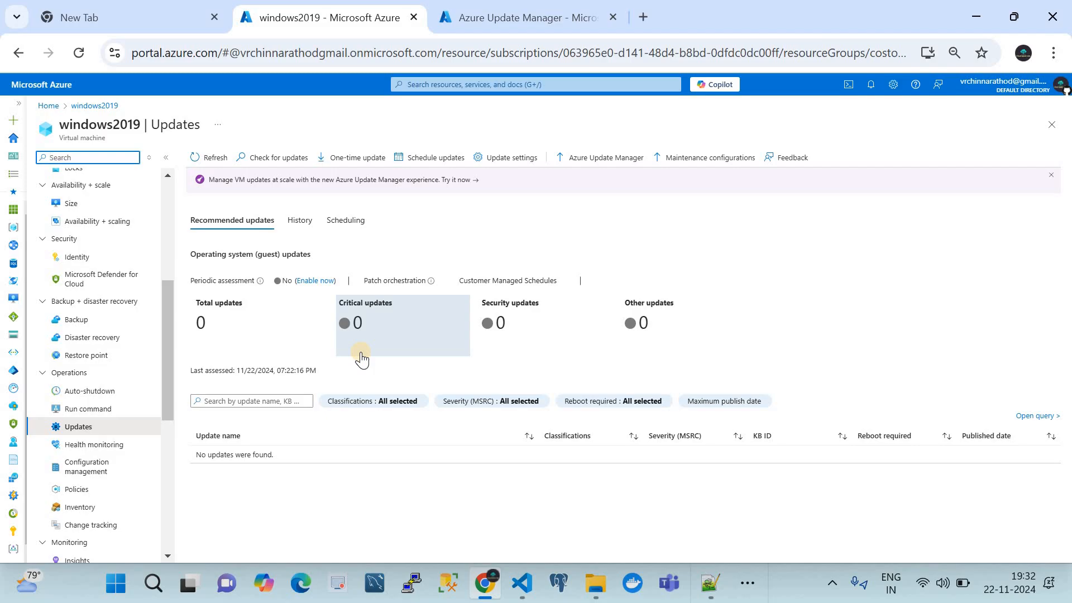
click(298, 221)
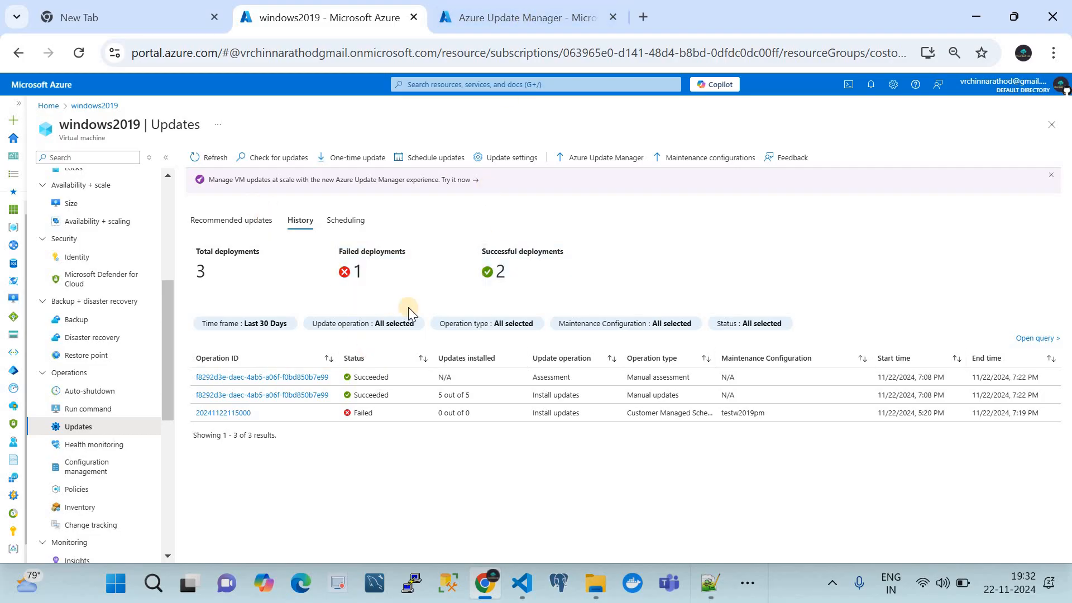
click(528, 22)
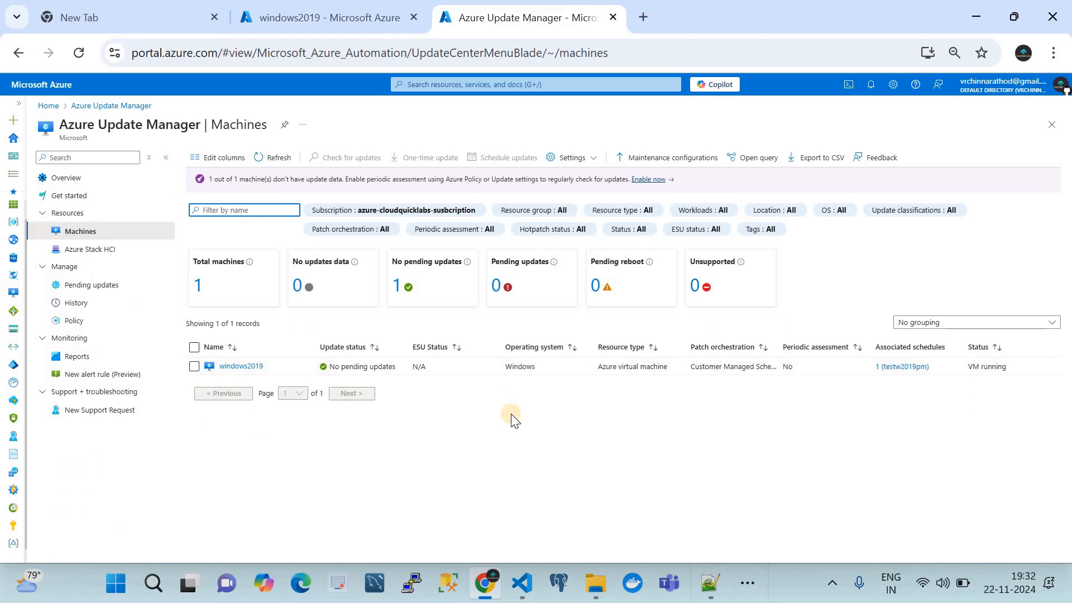